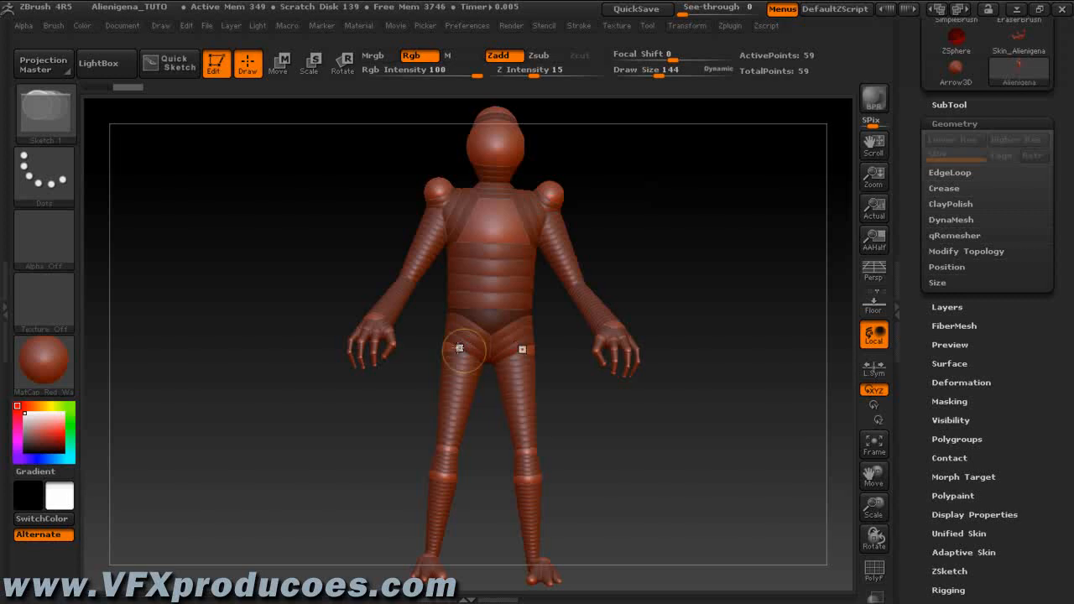
Generate an adaptive skin mesh from the Alienigena ZSphere figure
mouse_move(680, 249)
mouse_down()
mouse_move(621, 295)
mouse_move(592, 293)
mouse_move(576, 276)
mouse_move(652, 278)
mouse_move(662, 185)
mouse_move(676, 240)
mouse_up()
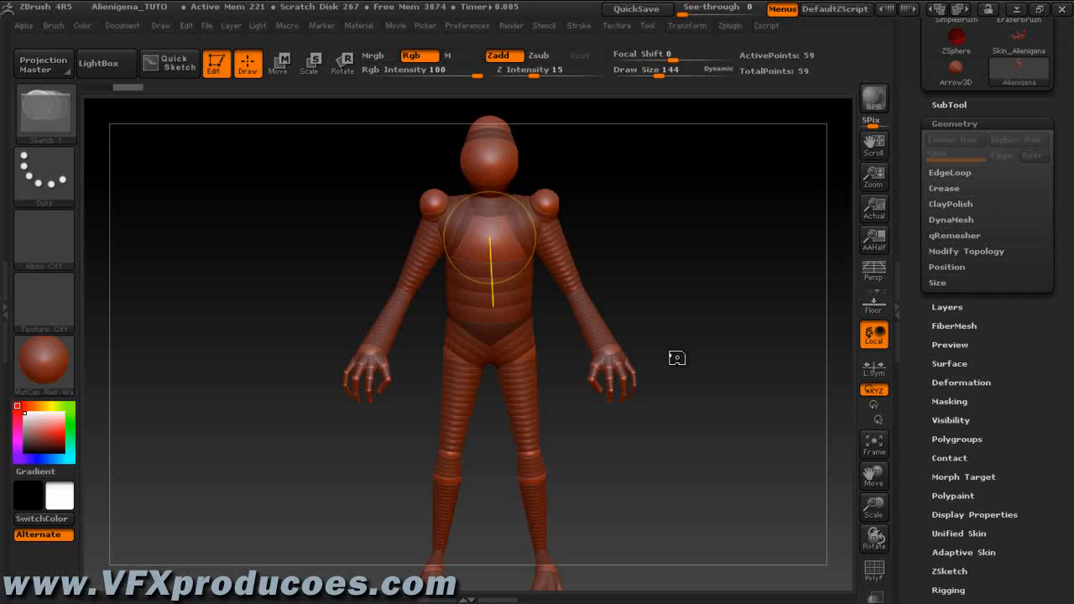
click(944, 554)
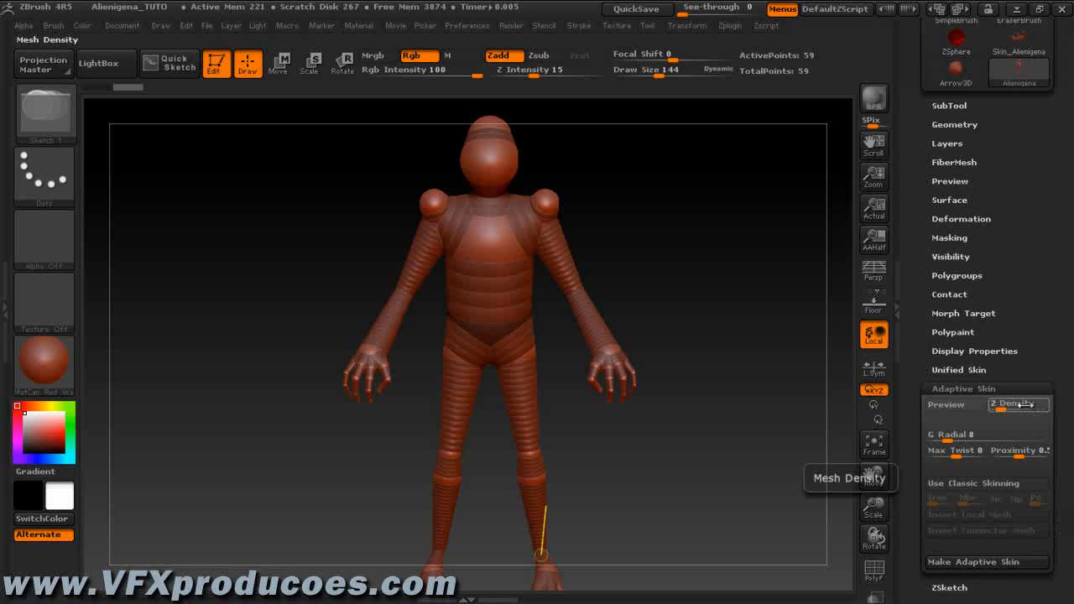
click(975, 562)
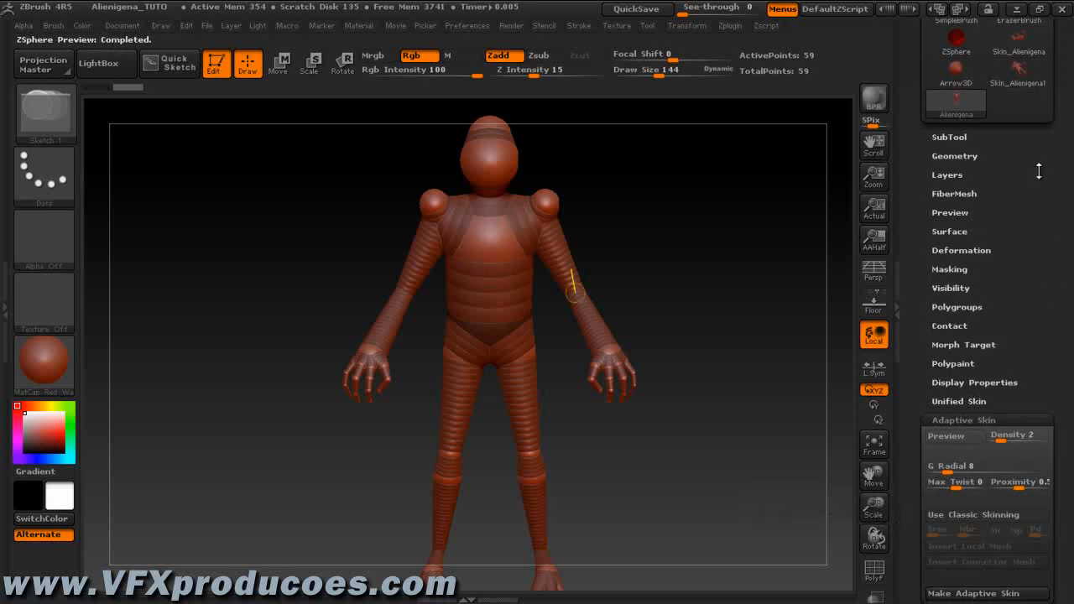
Load the generated Skin_Alienigena1 mesh as the active tool on the canvas
drag(911, 84, 914, 201)
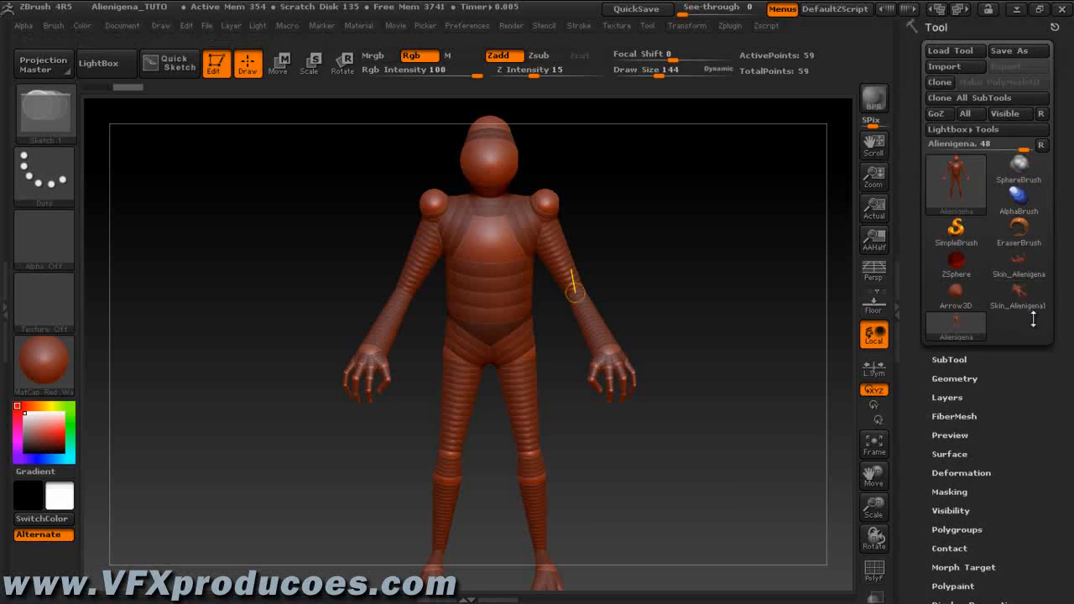
mouse_move(1026, 304)
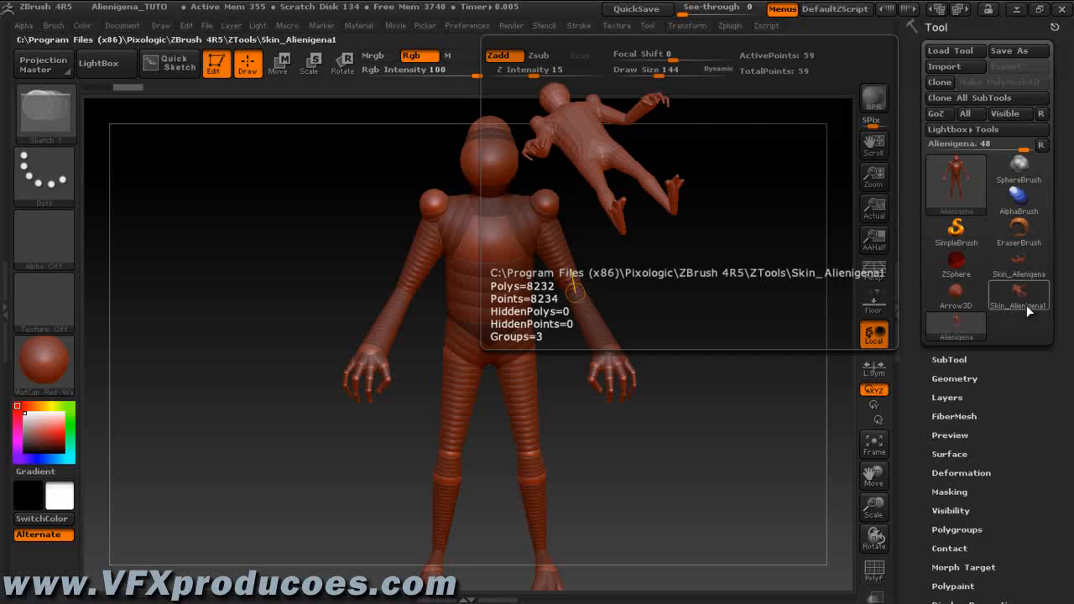
mouse_move(1021, 265)
click(1019, 296)
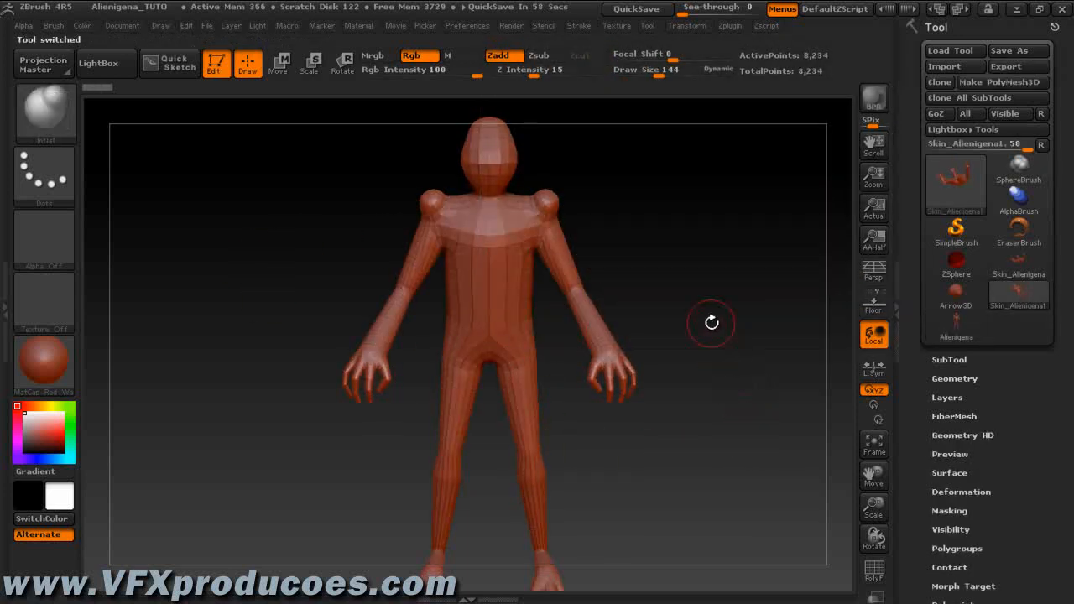
drag(678, 242, 675, 269)
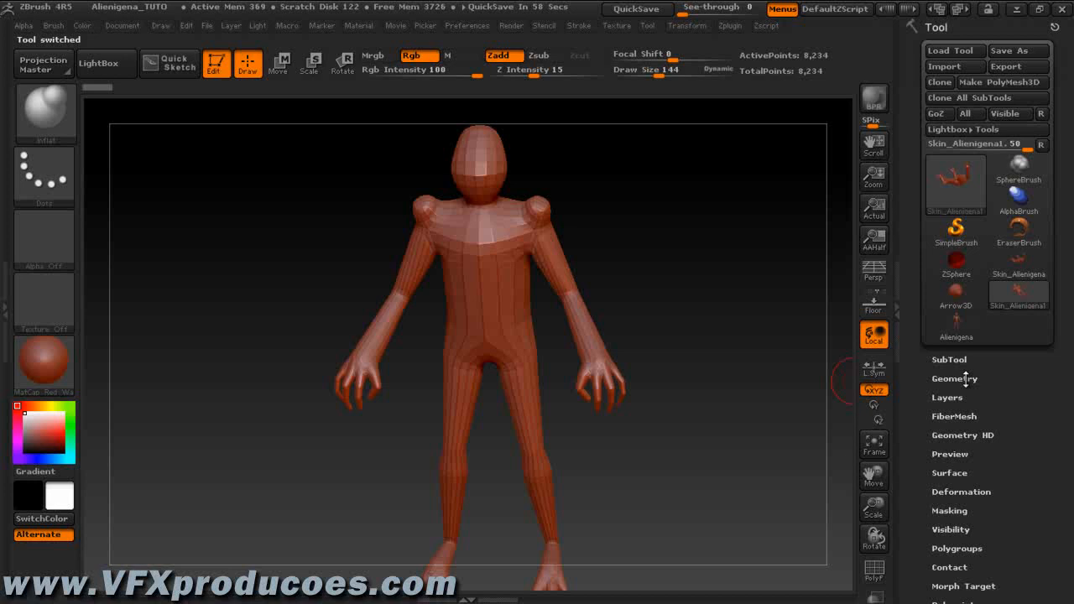
Compare the skin mesh at subdivision level 1 with level 2, finishing on level 2
click(966, 378)
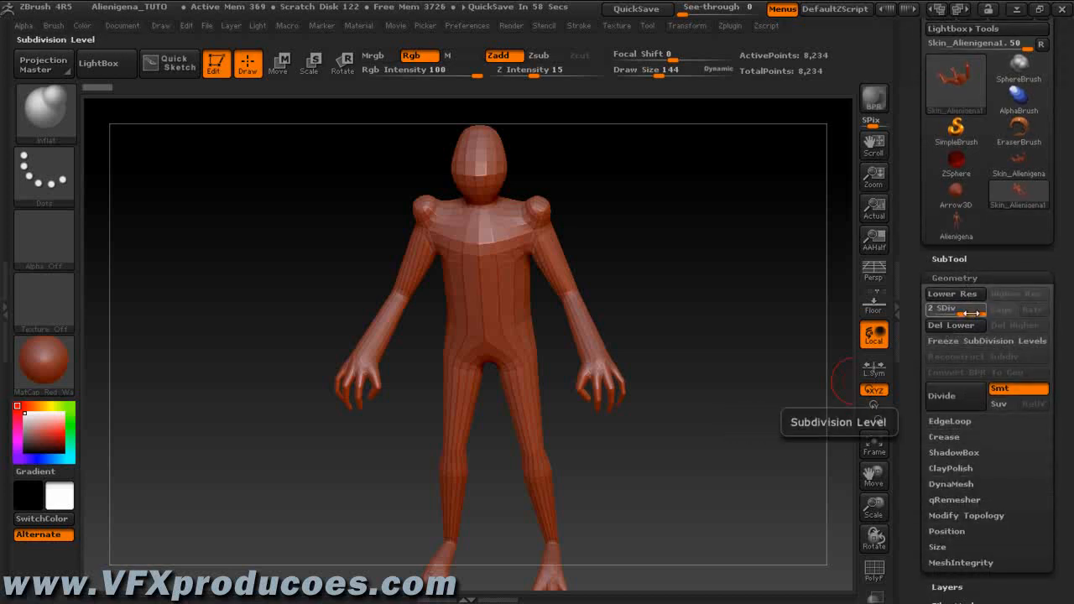
drag(975, 314, 936, 314)
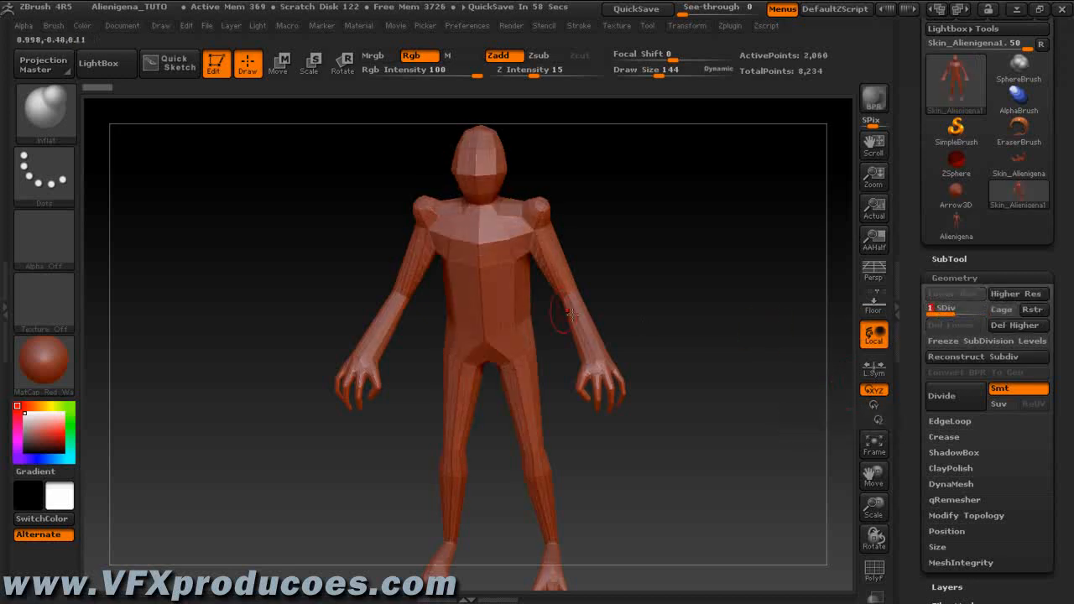
drag(935, 314, 981, 314)
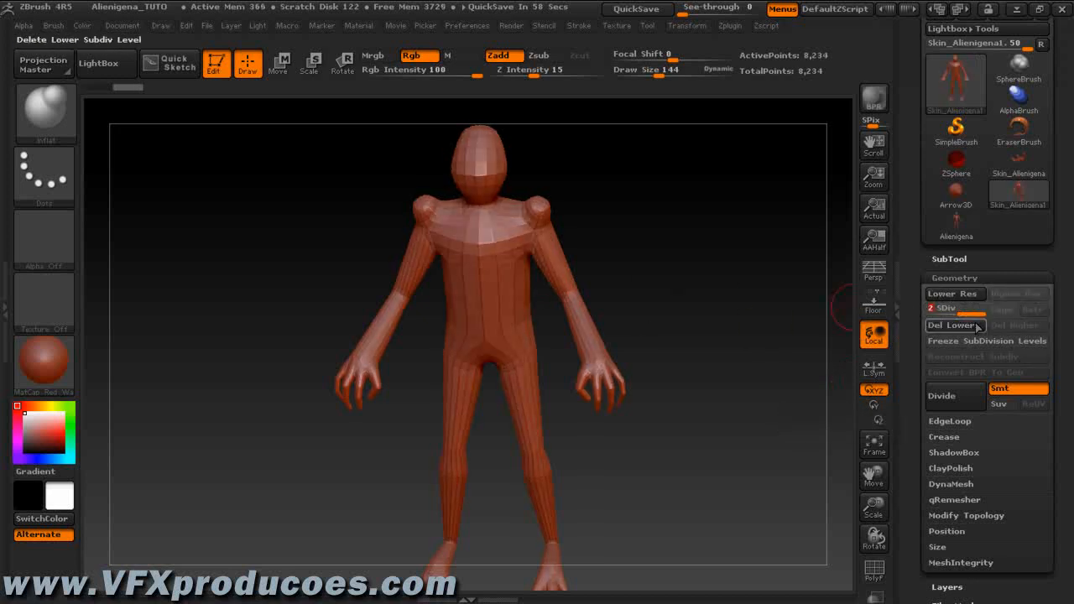
Inspect the skin mesh's wireframe and polygroups with PolyFrame, and turn the display off again
drag(688, 317, 697, 275)
click(697, 275)
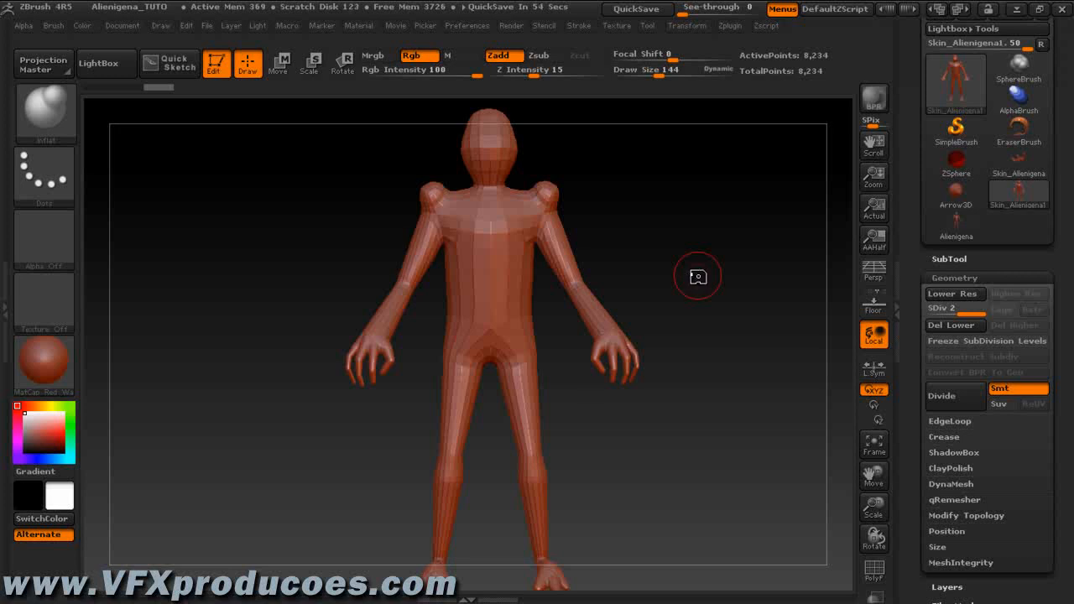
drag(636, 194, 646, 227)
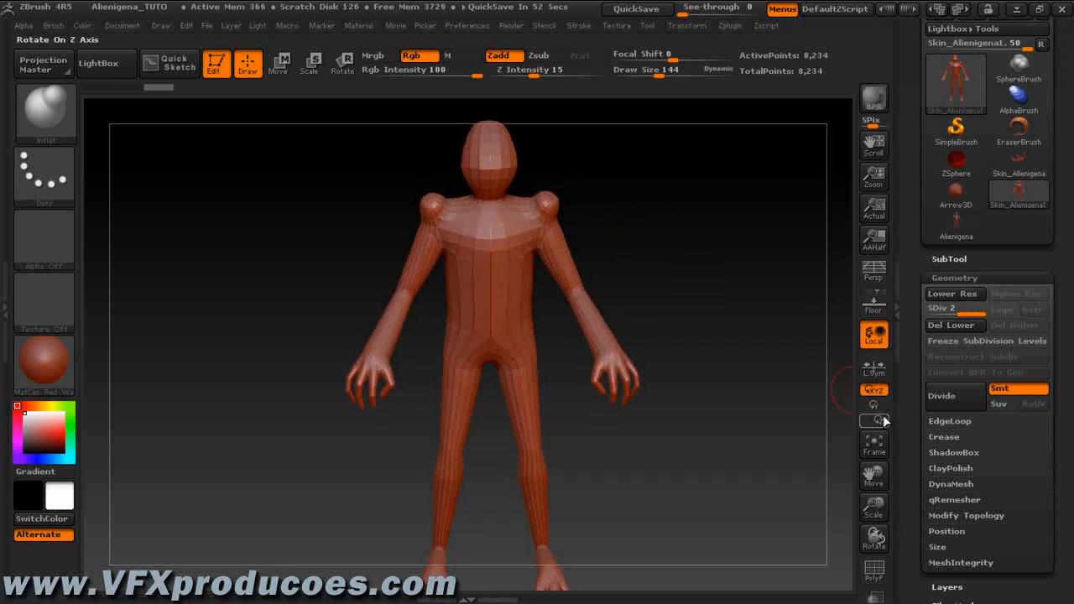
click(874, 570)
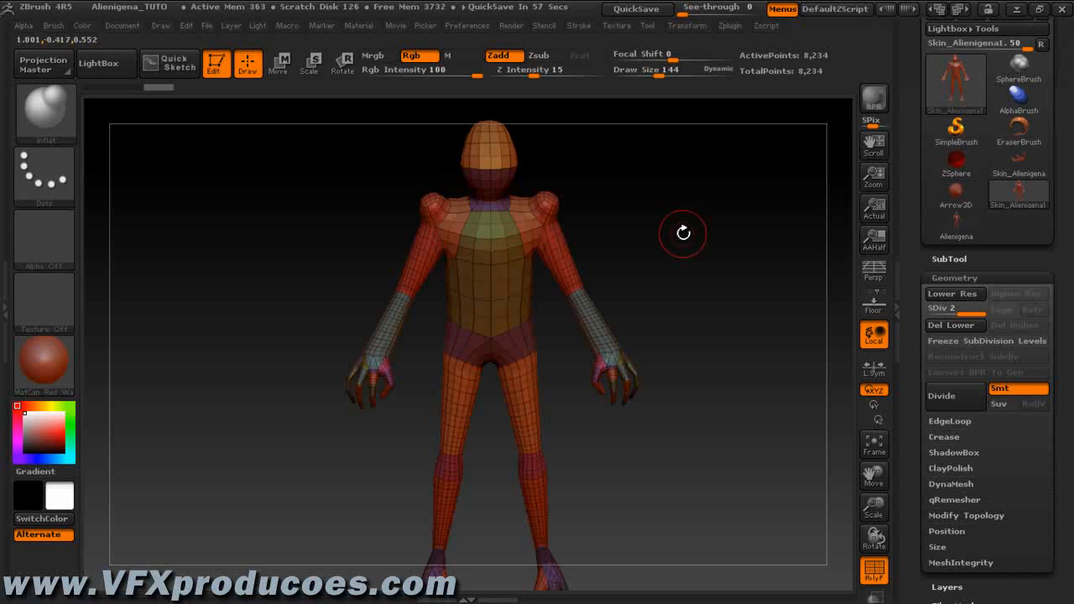
click(874, 569)
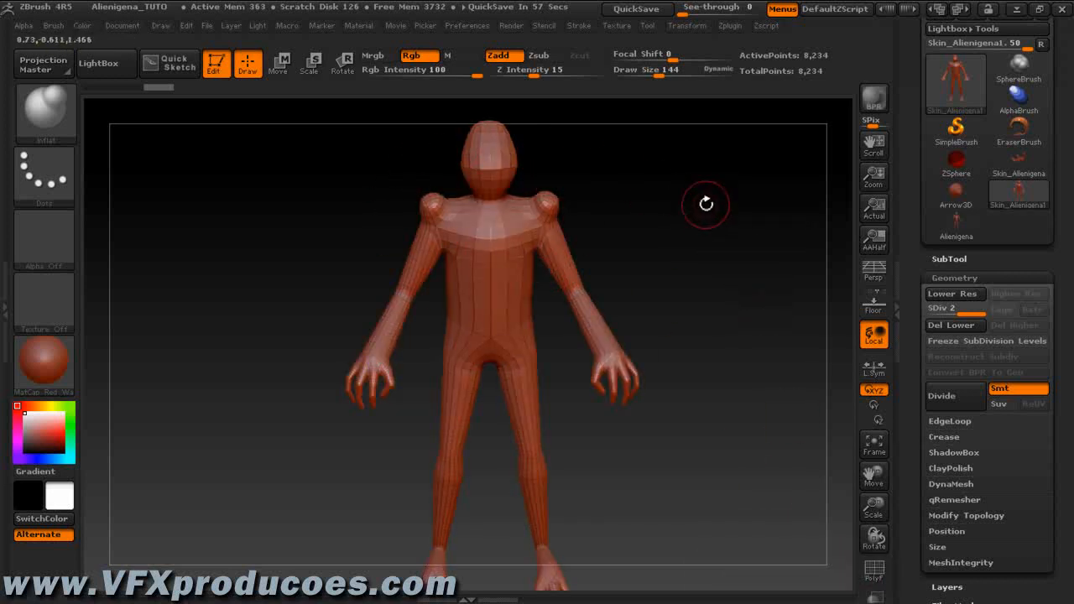
Activate the Move brush for sculpting the skin mesh
alt+drag(701, 198, 714, 338)
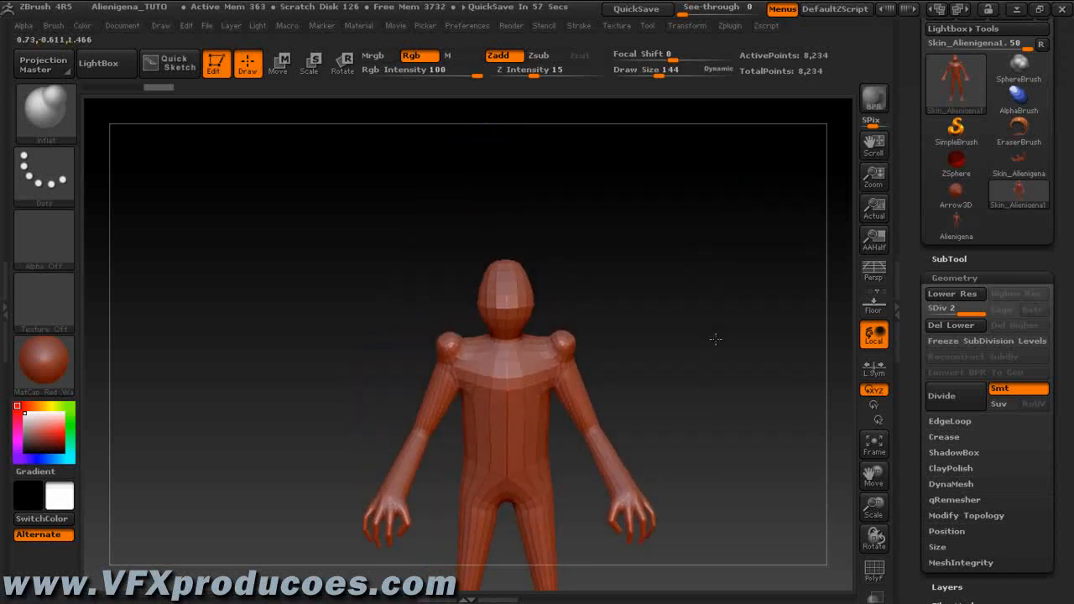
drag(874, 503, 872, 513)
mouse_move(763, 279)
mouse_down()
mouse_move(760, 307)
mouse_move(751, 273)
mouse_move(764, 279)
mouse_up()
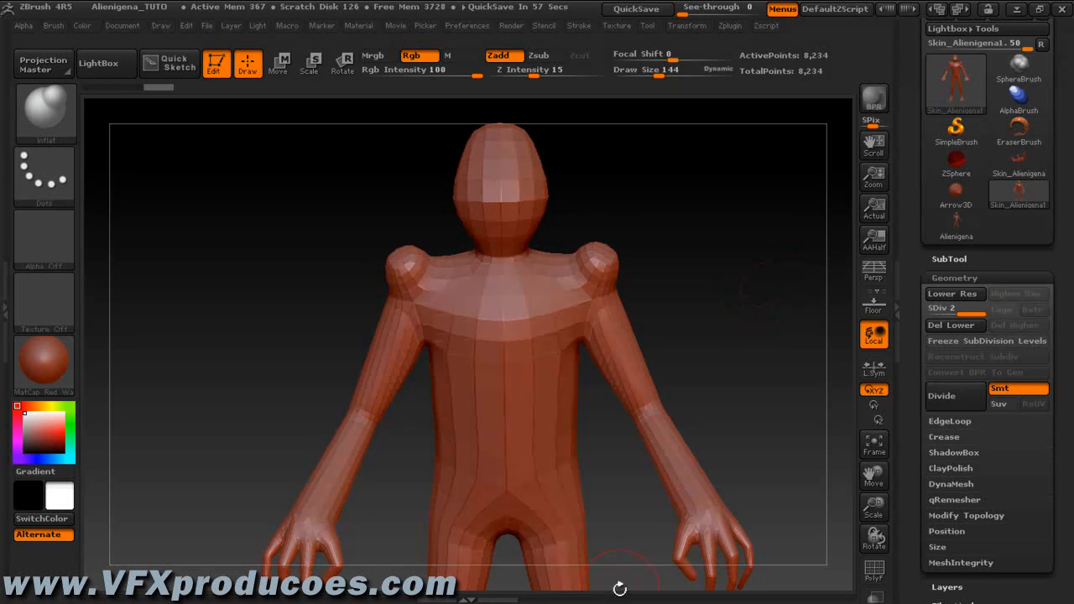
key(b)
key(m)
key(v)
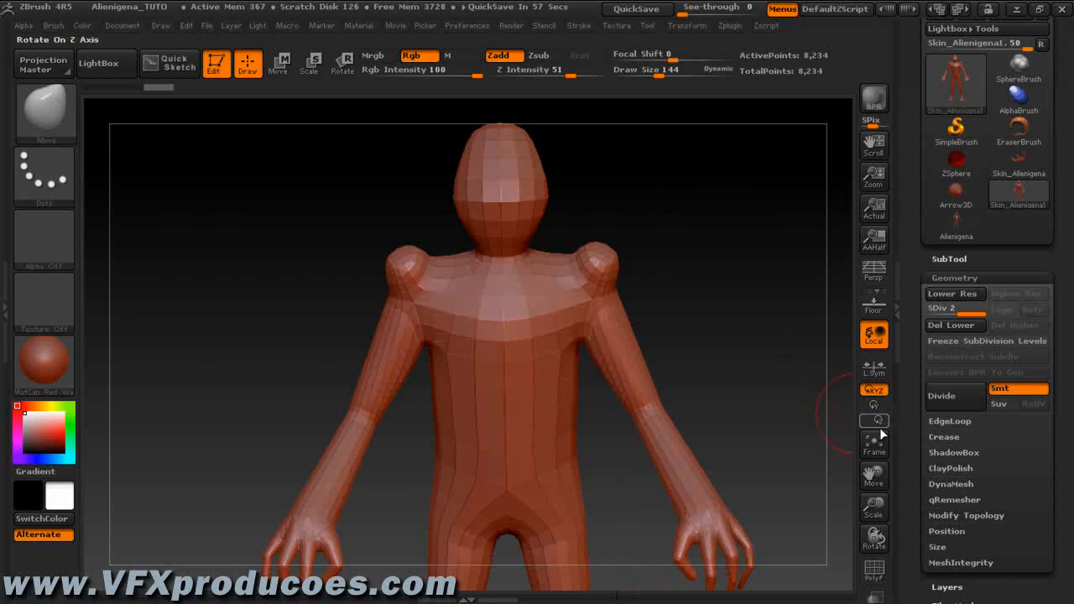
Adjust the upper sides of the head with the Move brush, keeping both sides symmetrical
mouse_move(873, 502)
mouse_down()
mouse_move(874, 475)
mouse_move(874, 487)
mouse_up()
drag(768, 420, 739, 423)
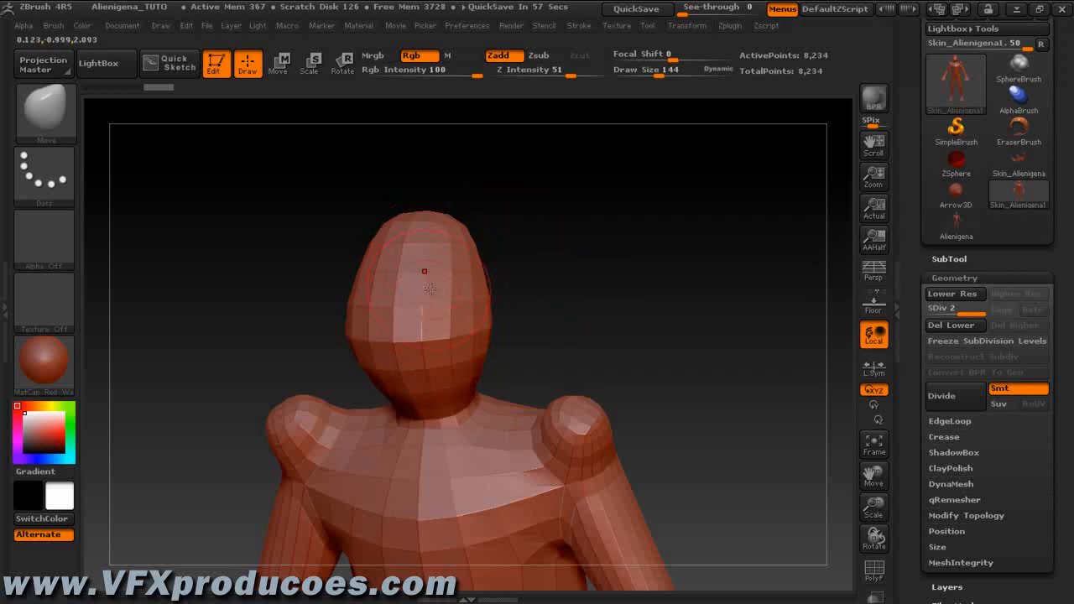
mouse_move(586, 304)
mouse_down()
mouse_move(621, 295)
mouse_move(590, 306)
mouse_up()
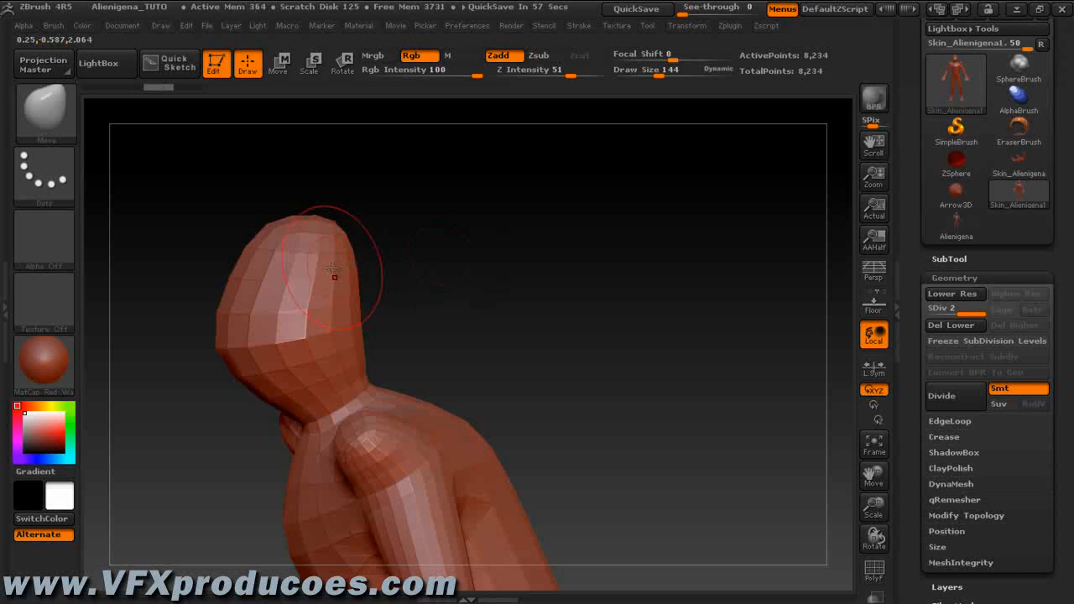
drag(510, 251, 518, 280)
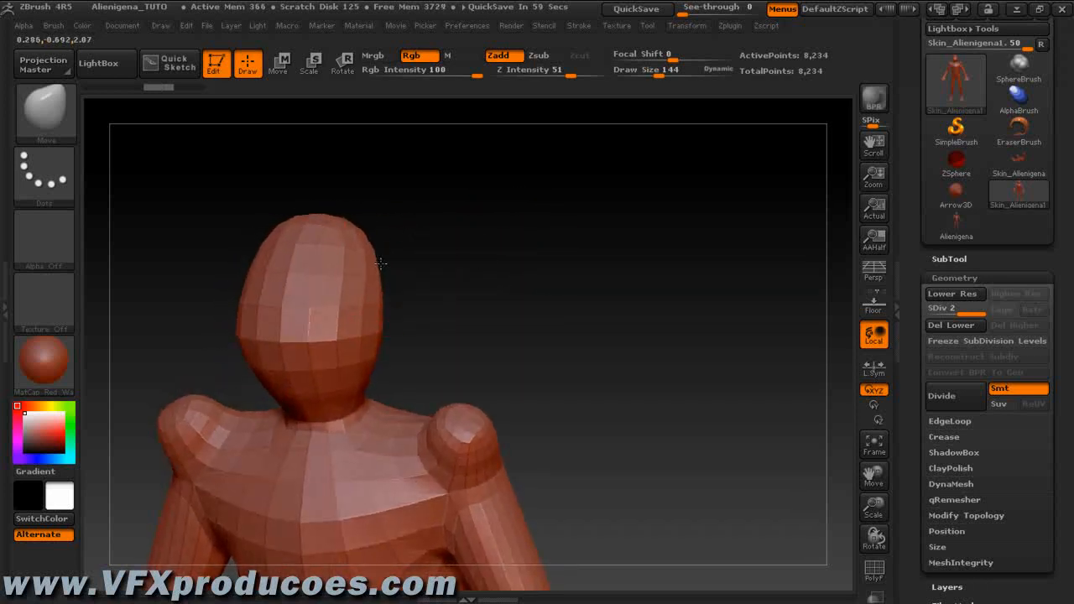
drag(386, 260, 424, 254)
mouse_move(515, 294)
mouse_down()
mouse_move(537, 268)
mouse_move(537, 285)
mouse_up()
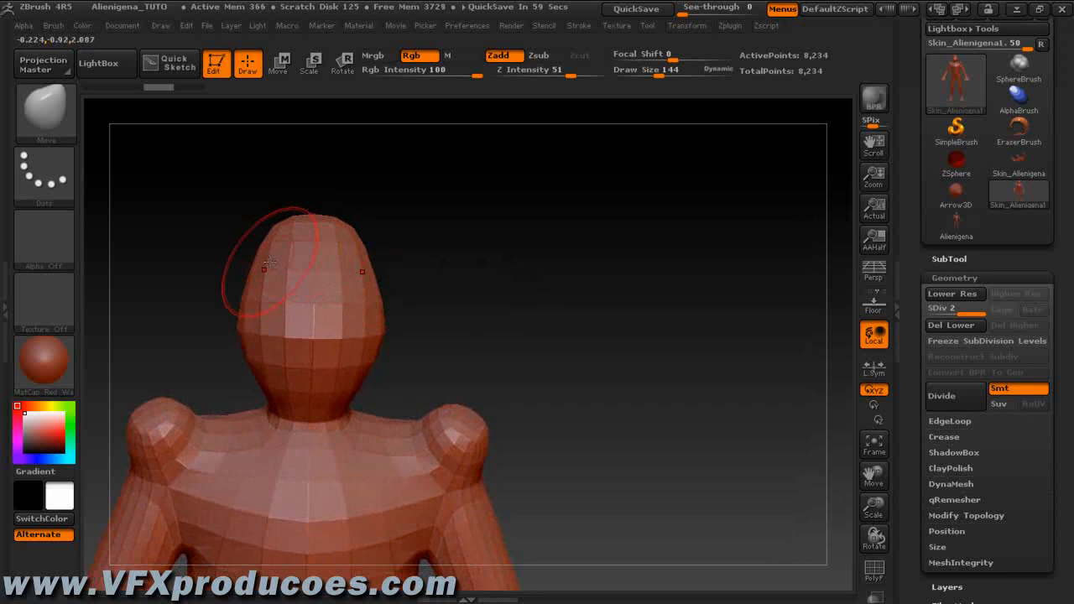
Pull the jaw and chin down with the Move brush to give the lower face a fuller shape
drag(503, 282, 402, 364)
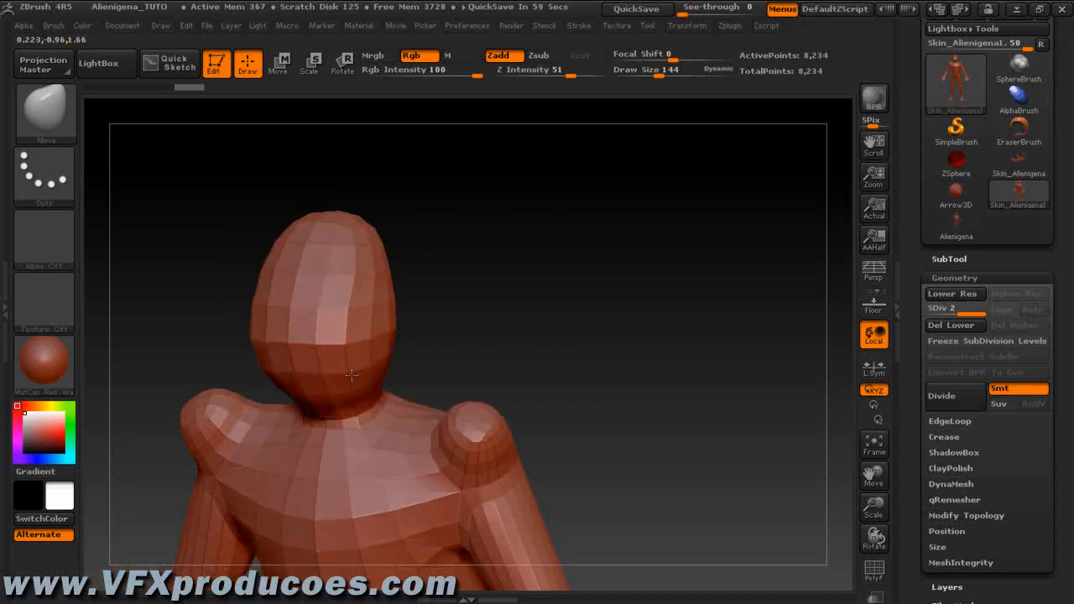
drag(302, 381, 303, 391)
drag(454, 352, 513, 351)
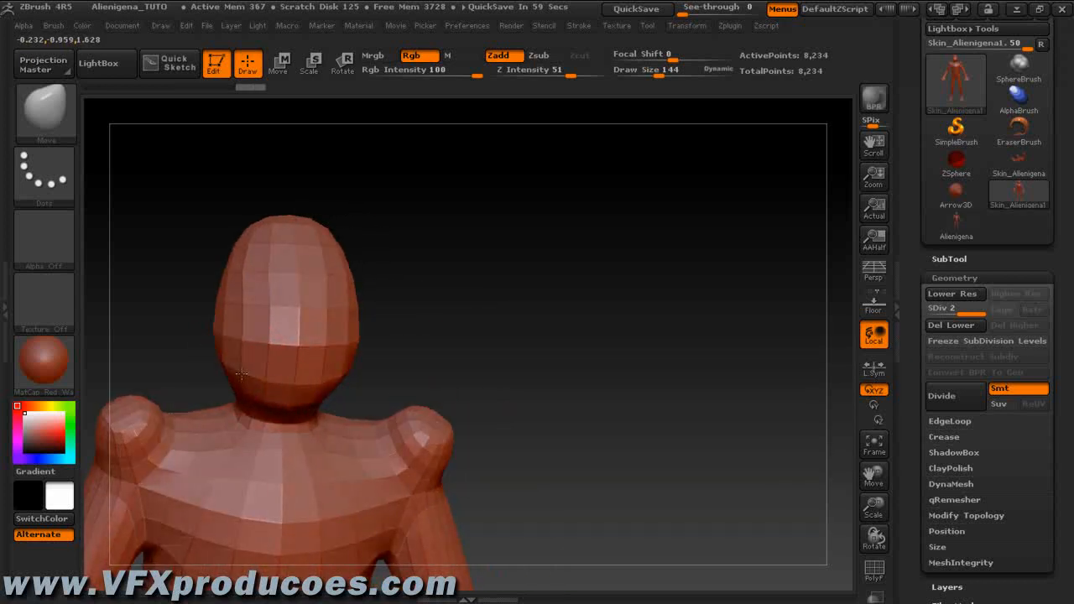
drag(278, 374, 278, 376)
drag(433, 309, 459, 306)
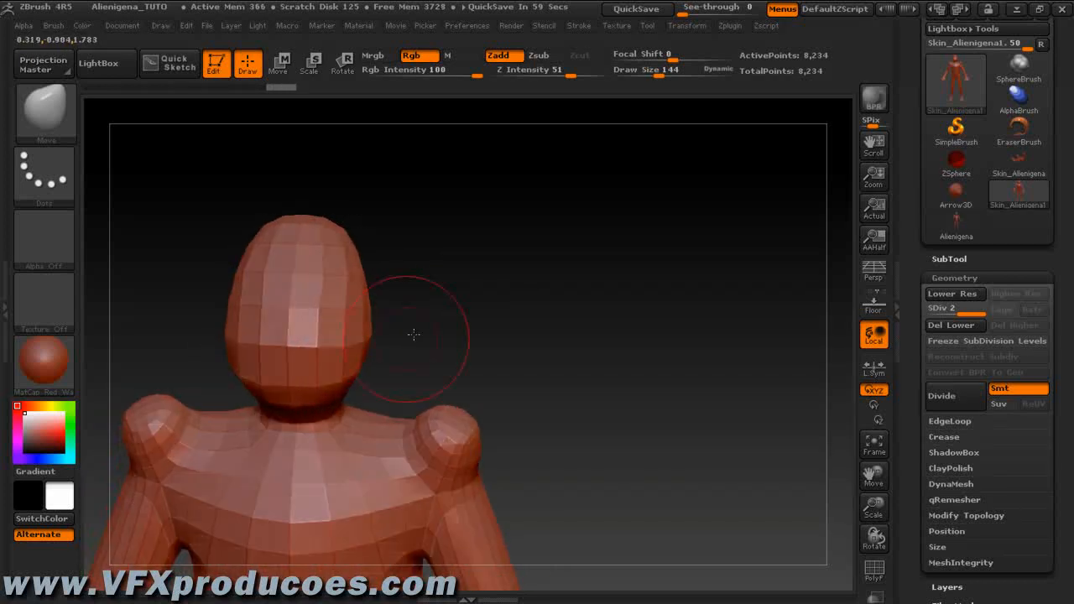
drag(292, 384, 292, 386)
drag(454, 337, 417, 343)
Round out the crown and back of the skull with the Move brush
drag(493, 323, 459, 327)
drag(489, 290, 495, 310)
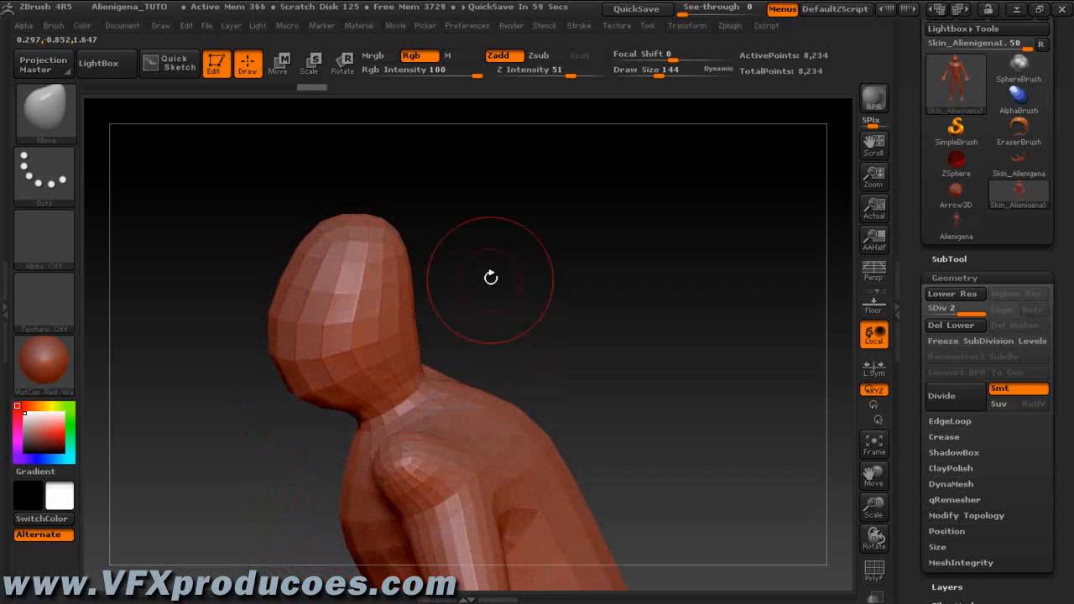
drag(585, 228, 553, 243)
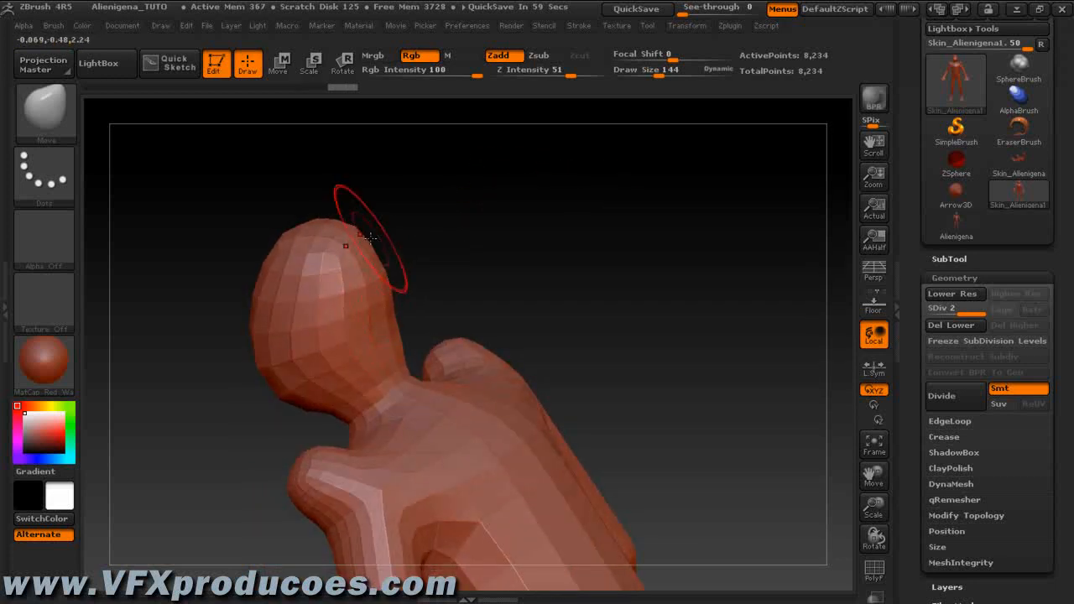
drag(553, 300, 520, 279)
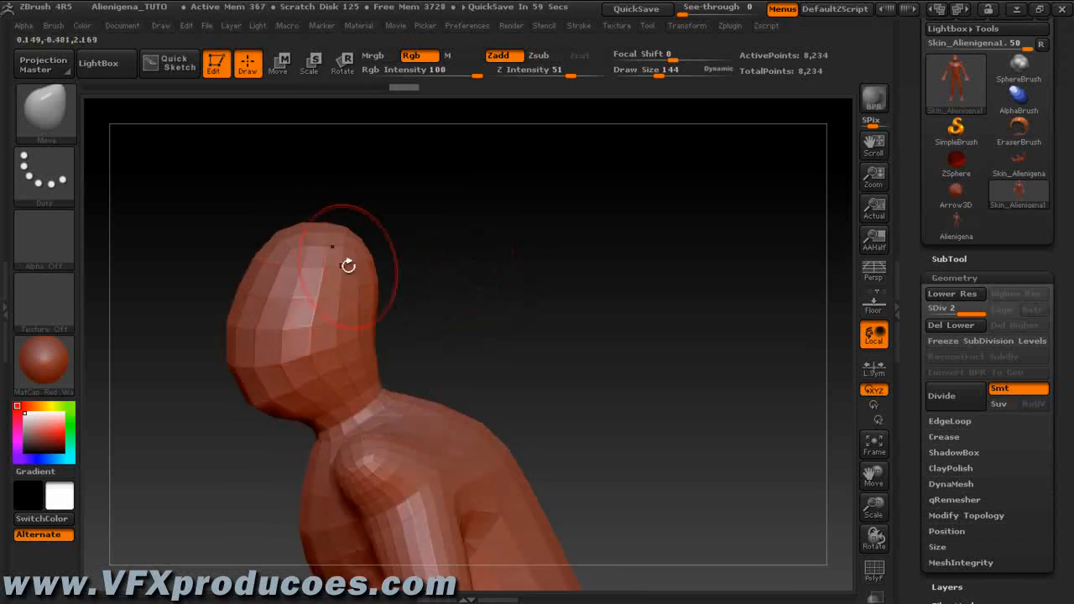
drag(492, 309, 537, 287)
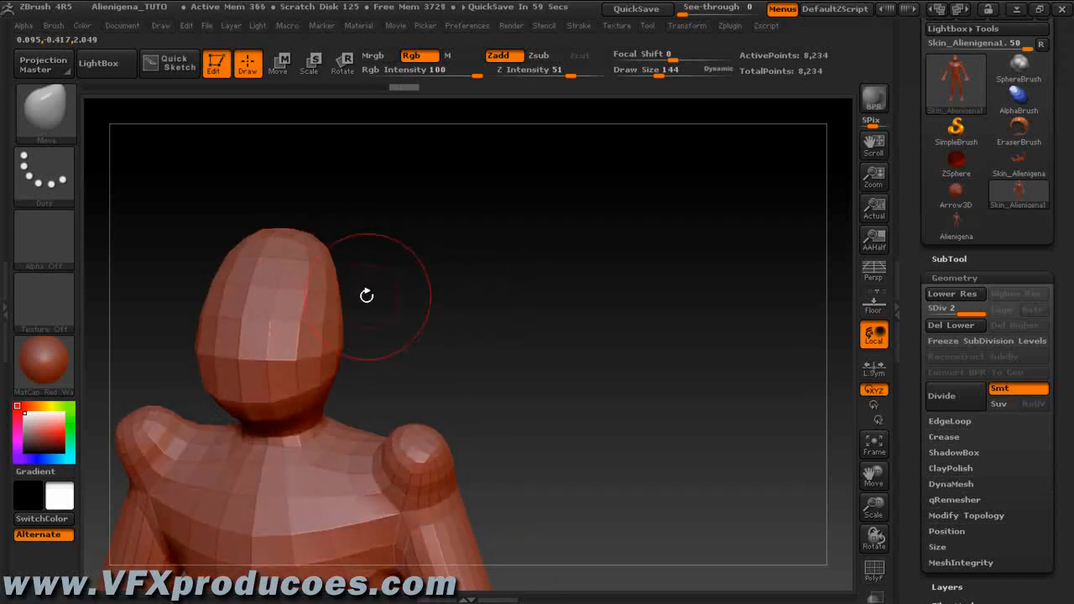
drag(460, 347, 514, 316)
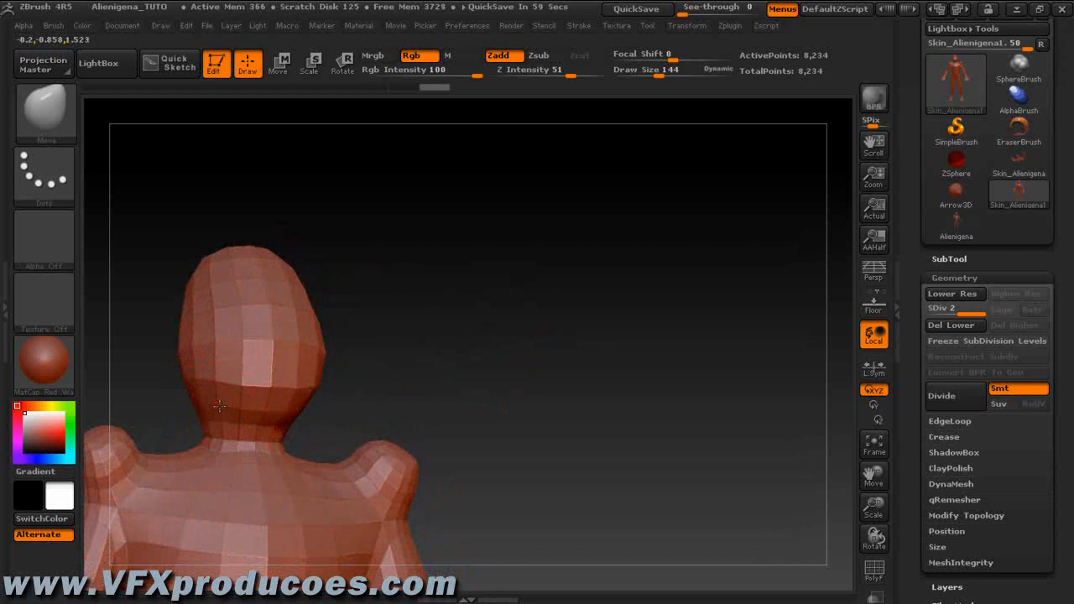
mouse_move(403, 377)
mouse_down()
mouse_move(376, 377)
mouse_move(338, 403)
mouse_up()
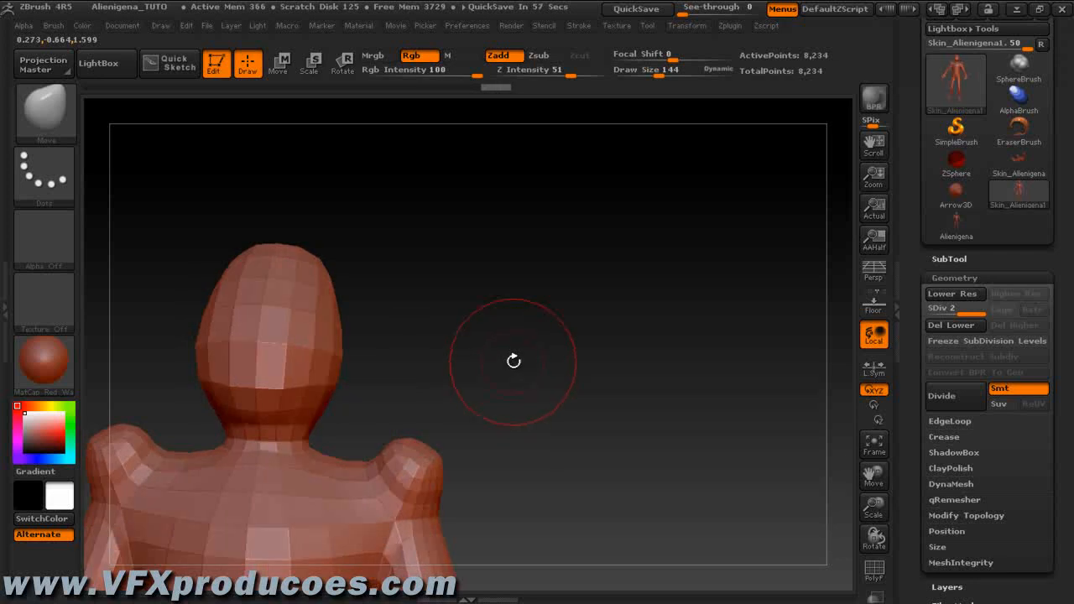
drag(482, 334, 415, 378)
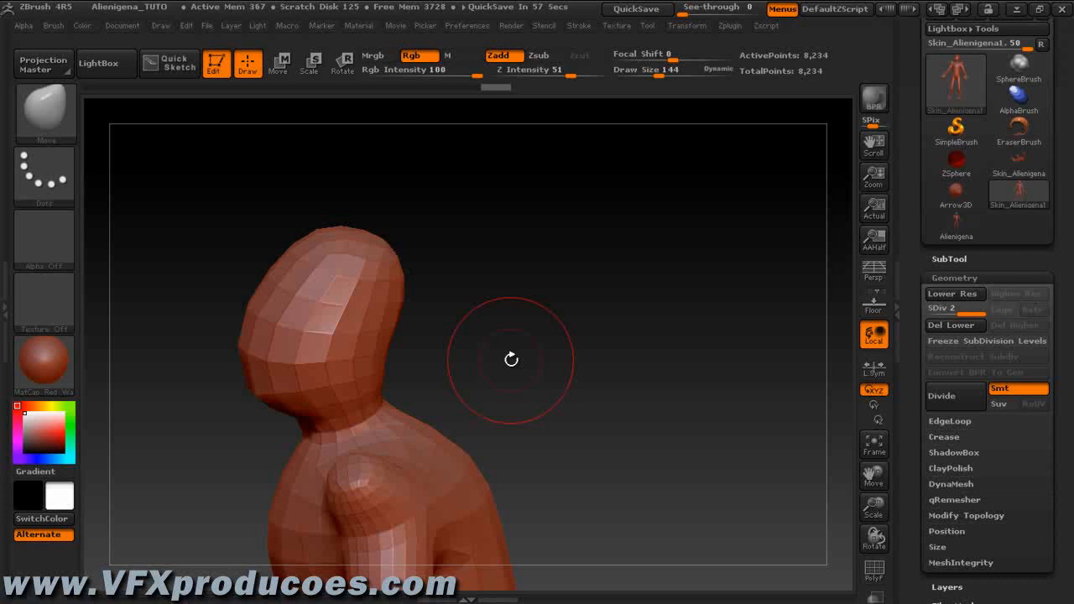
Refine the nape of the neck and the slope between neck and shoulders with the Move brush
drag(511, 359, 442, 354)
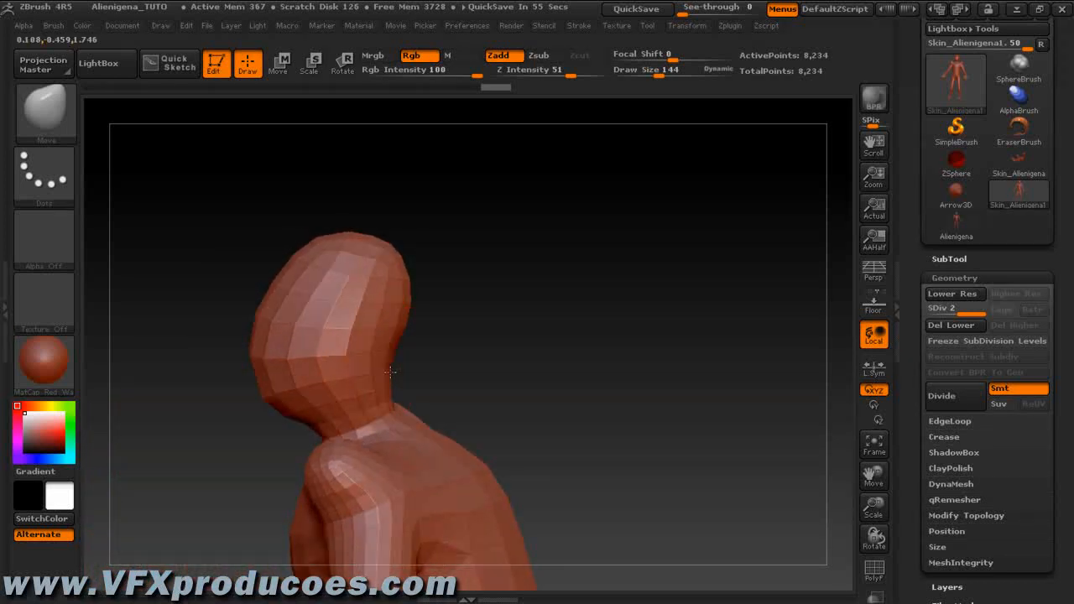
drag(608, 372, 496, 353)
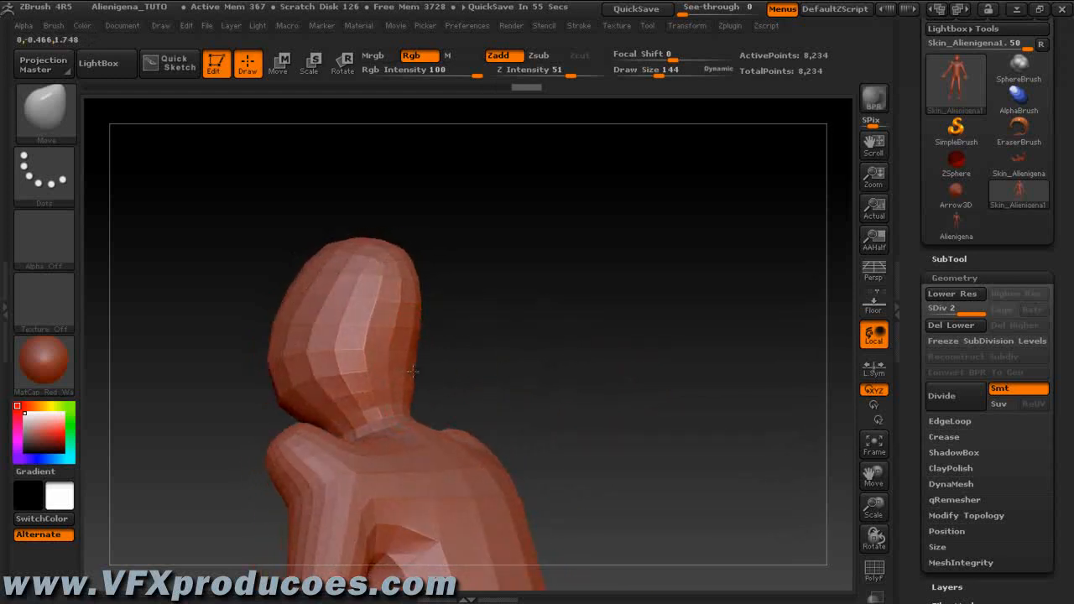
drag(439, 343, 531, 338)
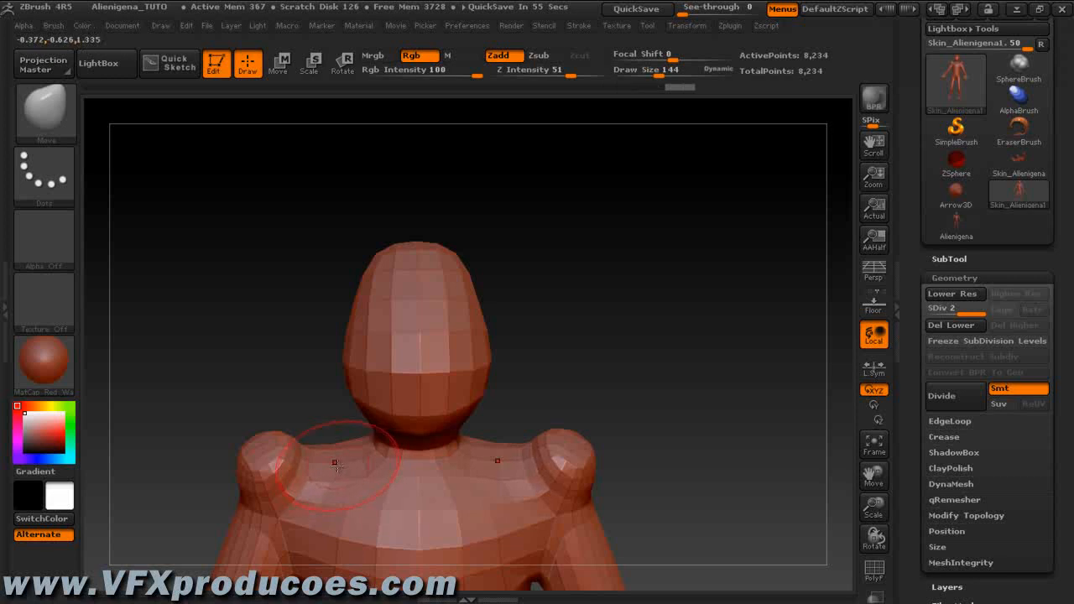
drag(534, 371, 599, 264)
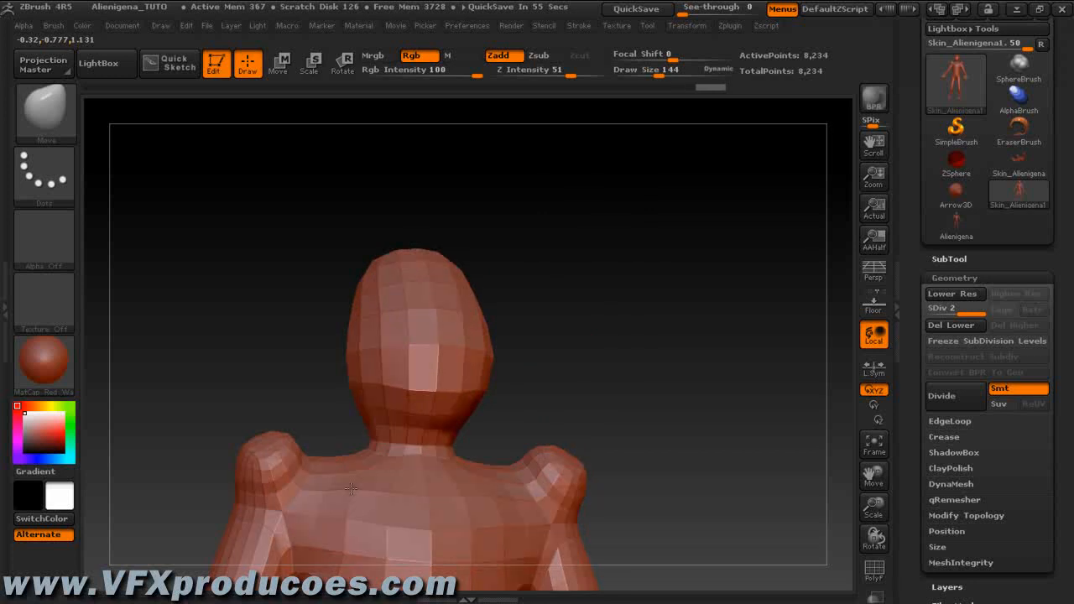
Set the draw size to 251 and pull in the sides of the torso with the Move brush to narrow the waist
alt+drag(713, 429, 693, 237)
drag(696, 394, 703, 210)
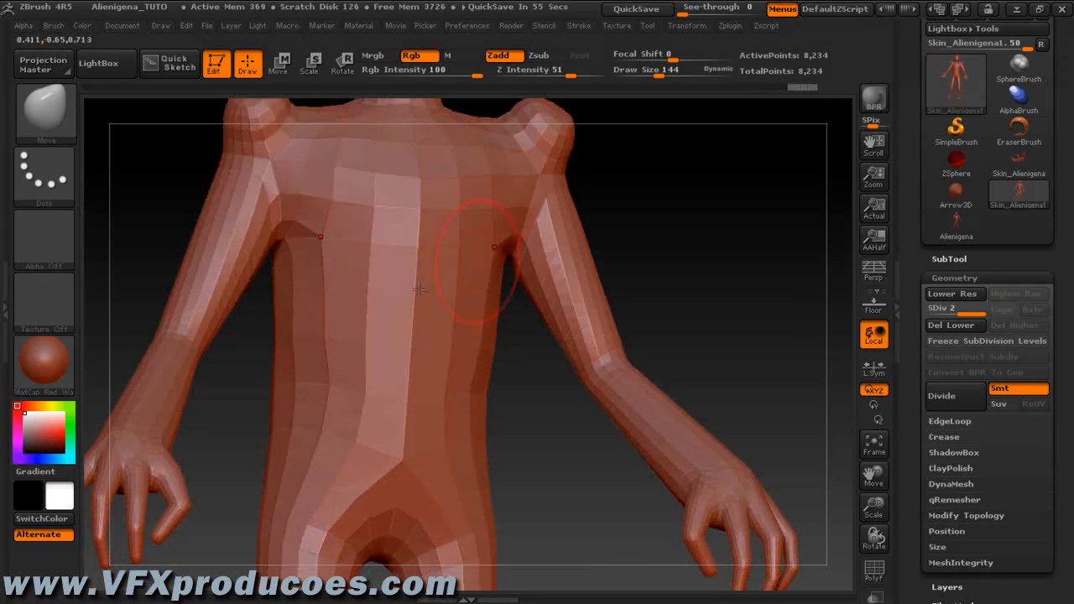
drag(659, 73, 673, 73)
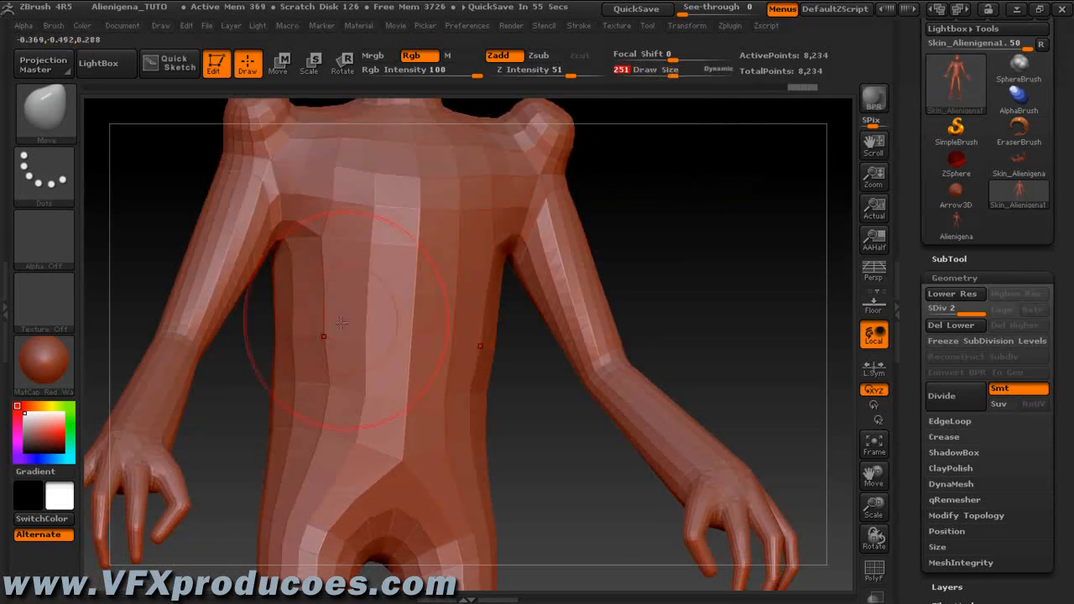
drag(293, 345, 314, 338)
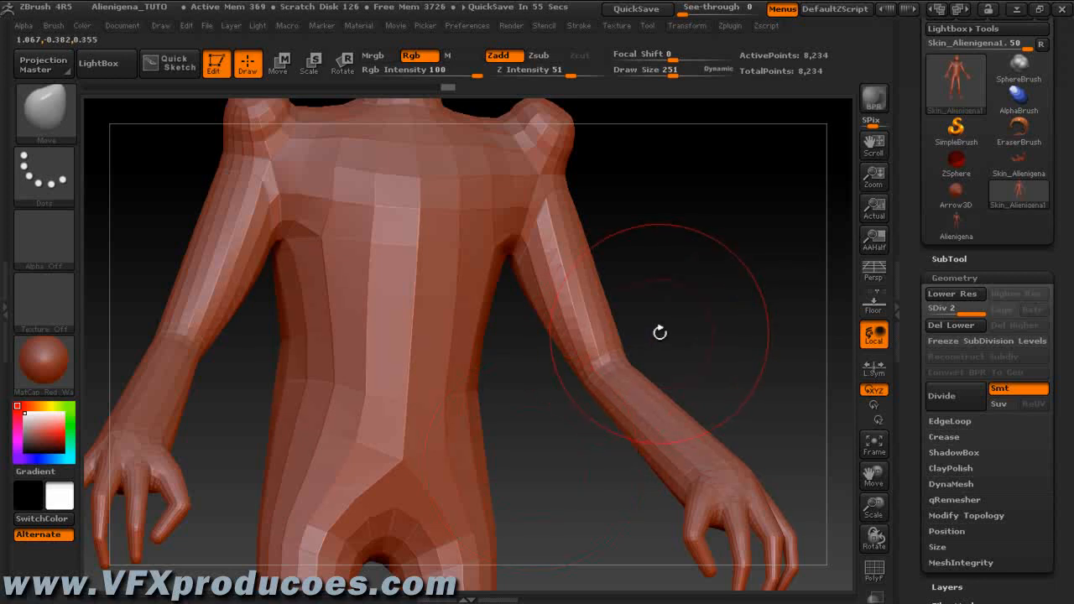
Reduce the draw size to 167 and refine the abdomen, waist and lower back contours from several angles with the Move brush
key(bracketleft)
key(bracketleft)
key(bracketleft)
key(bracketleft)
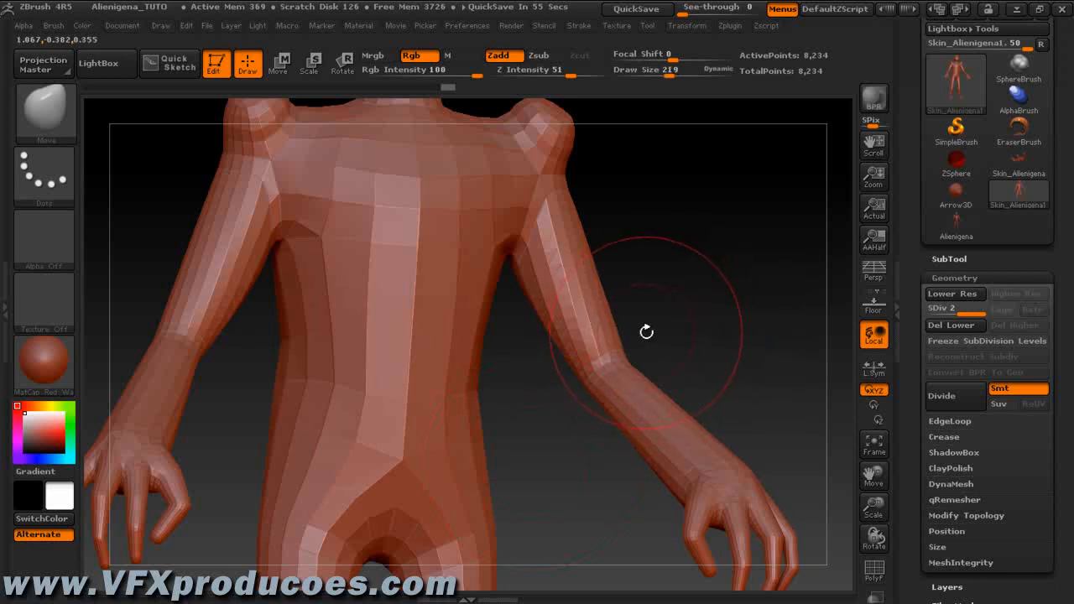
key(bracketright)
key(bracketright)
key(bracketright)
key(bracketleft)
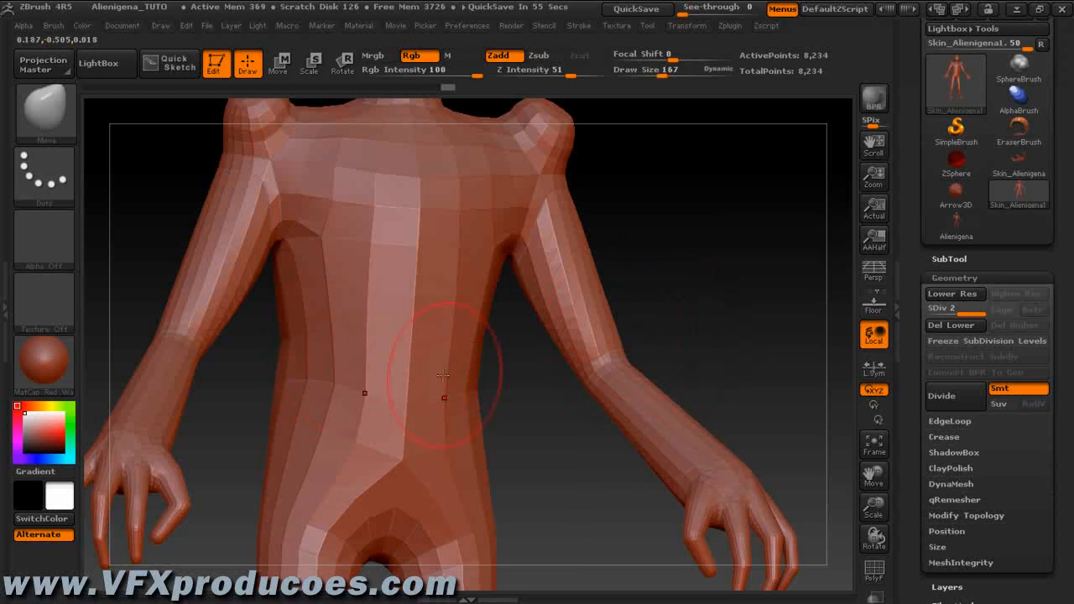
mouse_move(551, 462)
mouse_down()
mouse_move(624, 460)
mouse_move(373, 437)
mouse_up()
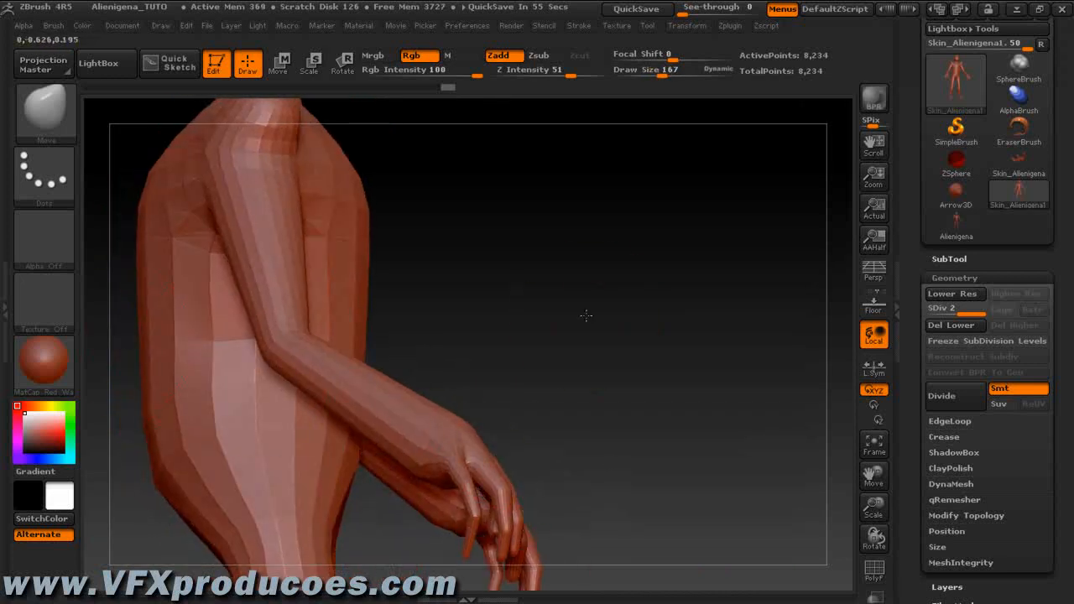
drag(582, 314, 204, 351)
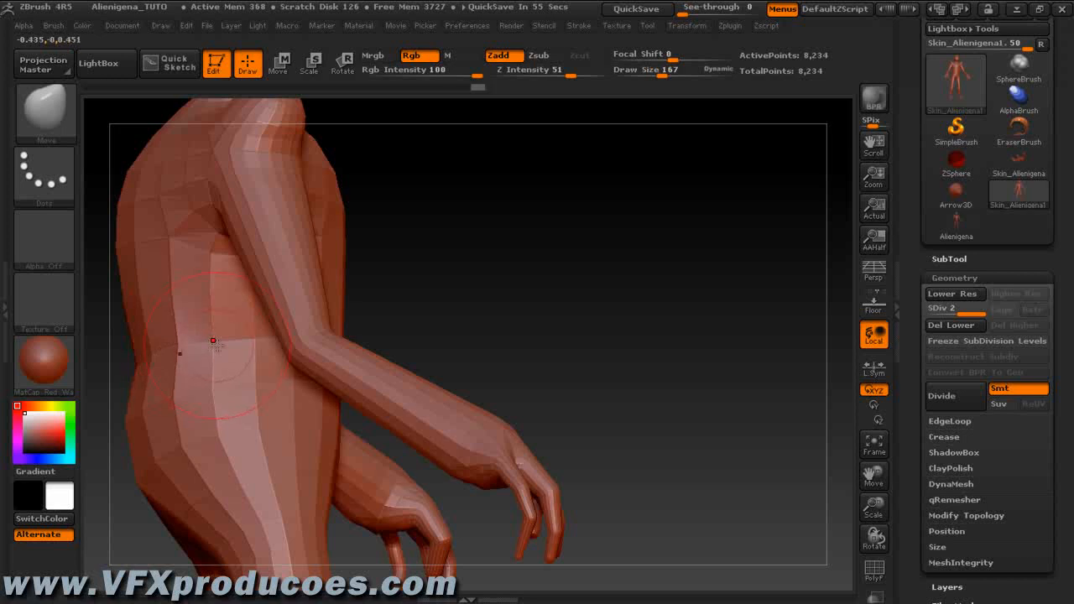
drag(381, 306, 441, 297)
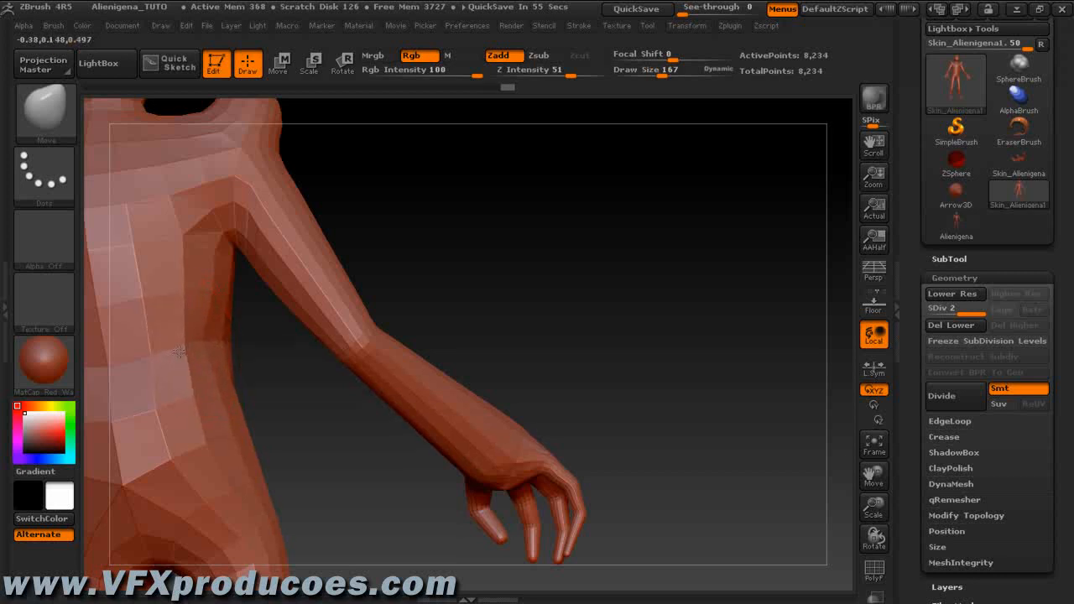
mouse_move(288, 412)
mouse_down()
mouse_move(336, 412)
mouse_move(313, 418)
mouse_move(415, 300)
mouse_up()
drag(441, 268, 678, 285)
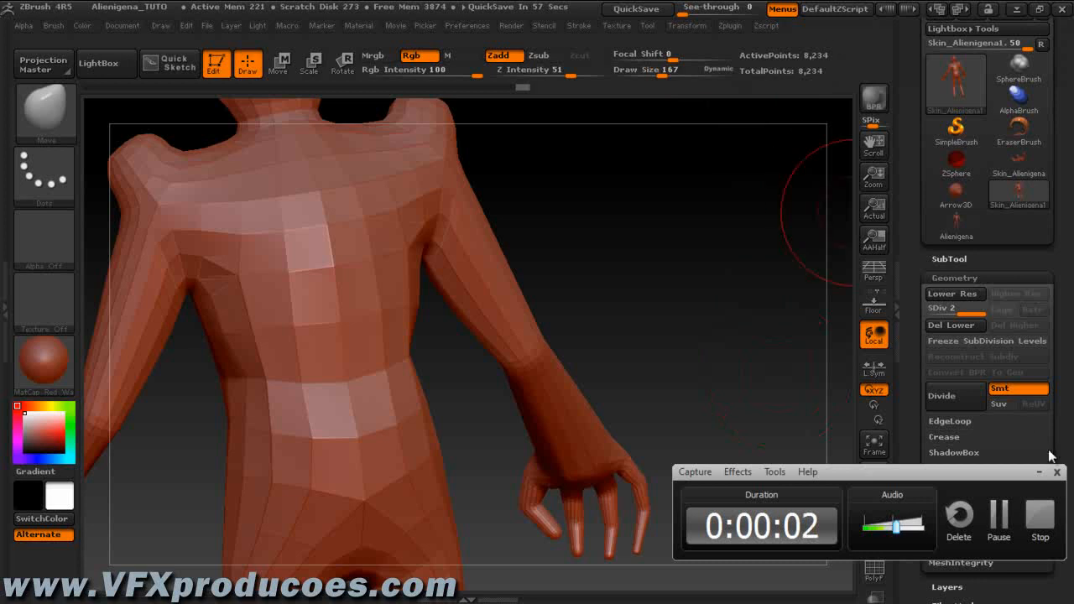
Switch to the Standard brush and sculpt the spine line along the middle of the back, from between the shoulders to the lower back
click(1039, 472)
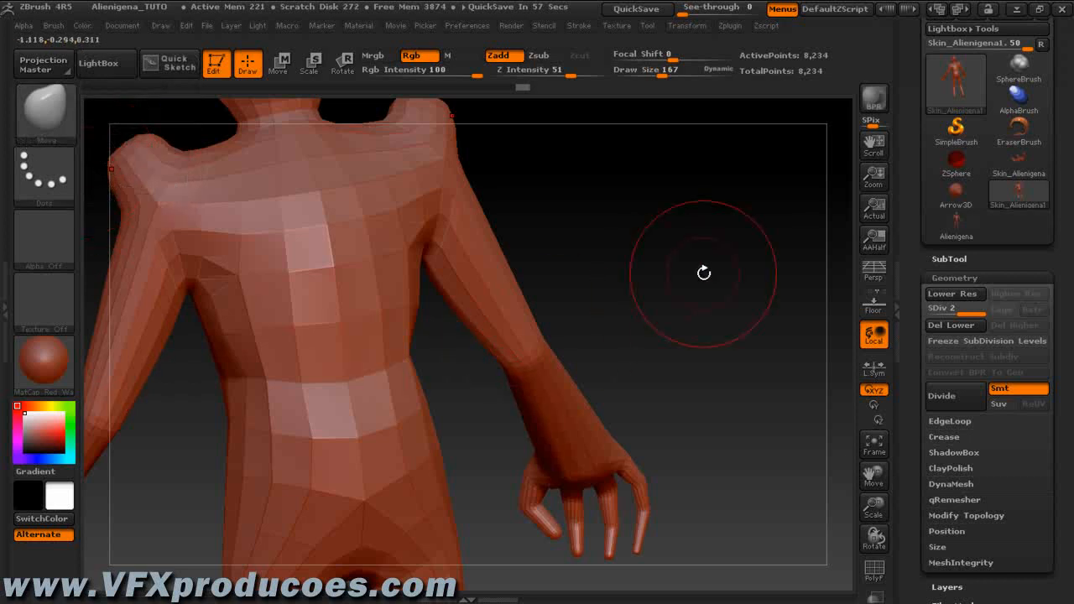
key(b)
key(s)
key(t)
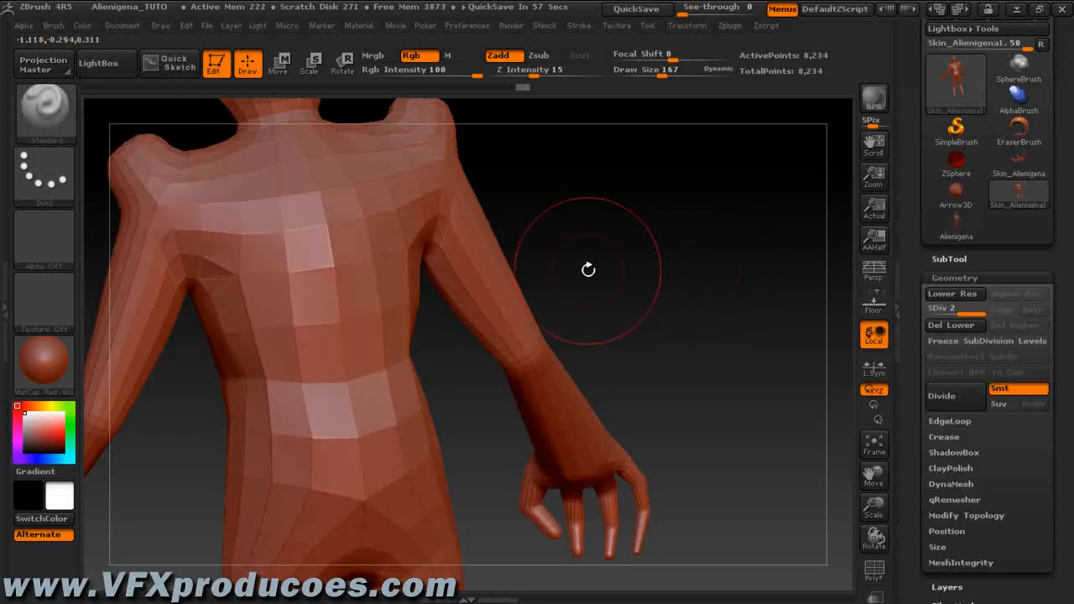
drag(333, 266, 343, 304)
drag(337, 268, 358, 337)
mouse_move(356, 279)
mouse_down()
mouse_move(346, 314)
mouse_move(358, 427)
mouse_move(328, 208)
mouse_up()
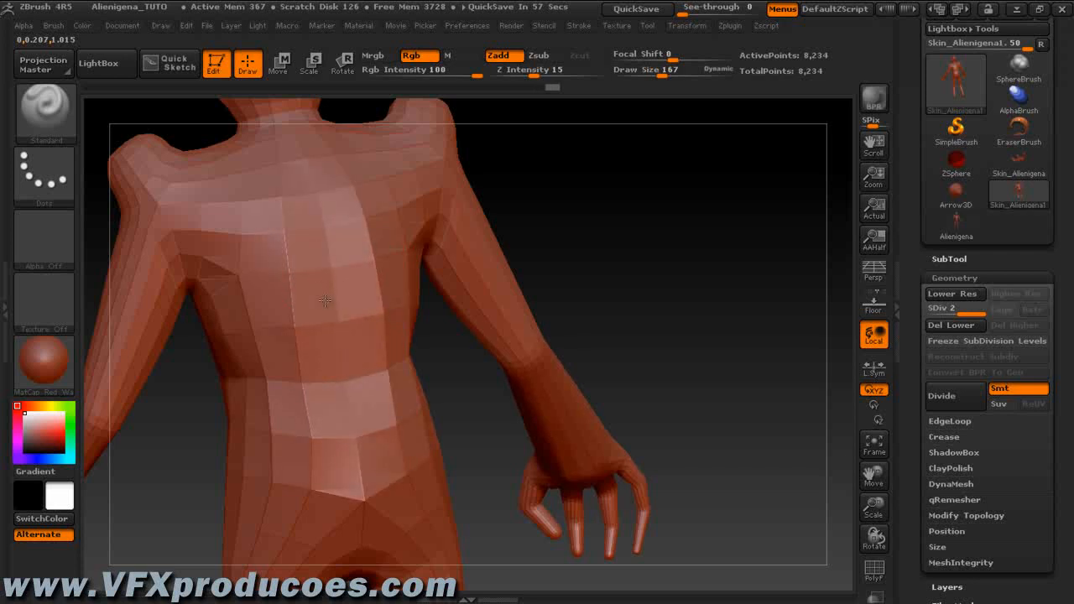
drag(344, 428, 345, 424)
mouse_move(336, 237)
mouse_down()
mouse_move(312, 159)
mouse_move(319, 227)
mouse_up()
drag(328, 284, 349, 429)
mouse_move(685, 386)
mouse_down()
mouse_move(710, 355)
mouse_move(680, 388)
mouse_move(694, 385)
mouse_move(691, 396)
mouse_up()
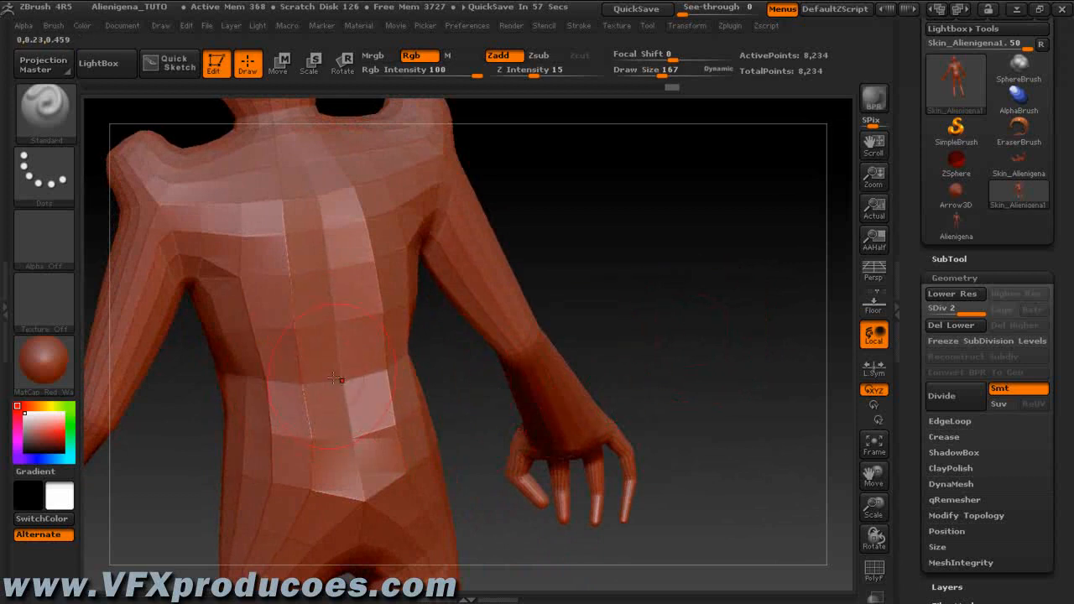
mouse_move(695, 255)
mouse_down()
mouse_move(683, 290)
mouse_move(692, 355)
mouse_move(669, 389)
mouse_move(527, 464)
mouse_up()
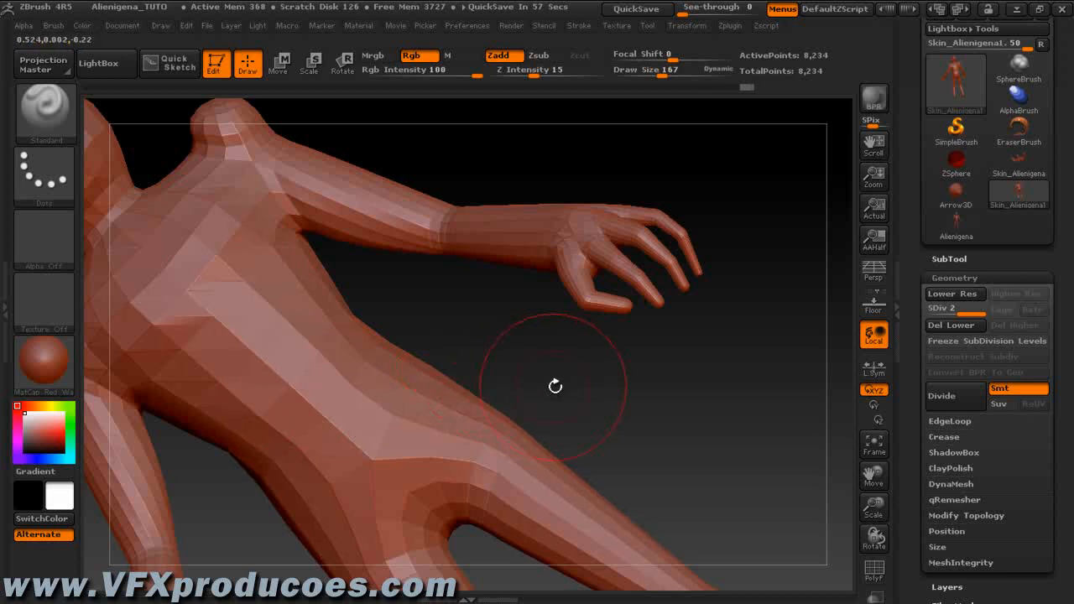
drag(593, 382, 749, 255)
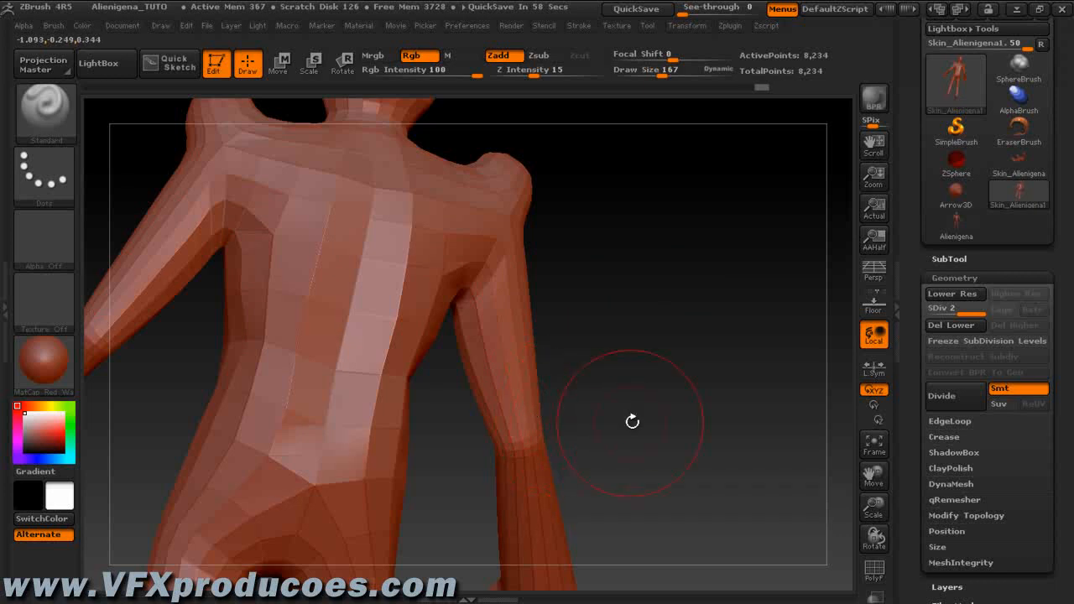
Switch to the Inflat brush, set the draw size to 105, and thicken the forearms just below the elbows
drag(642, 345, 469, 275)
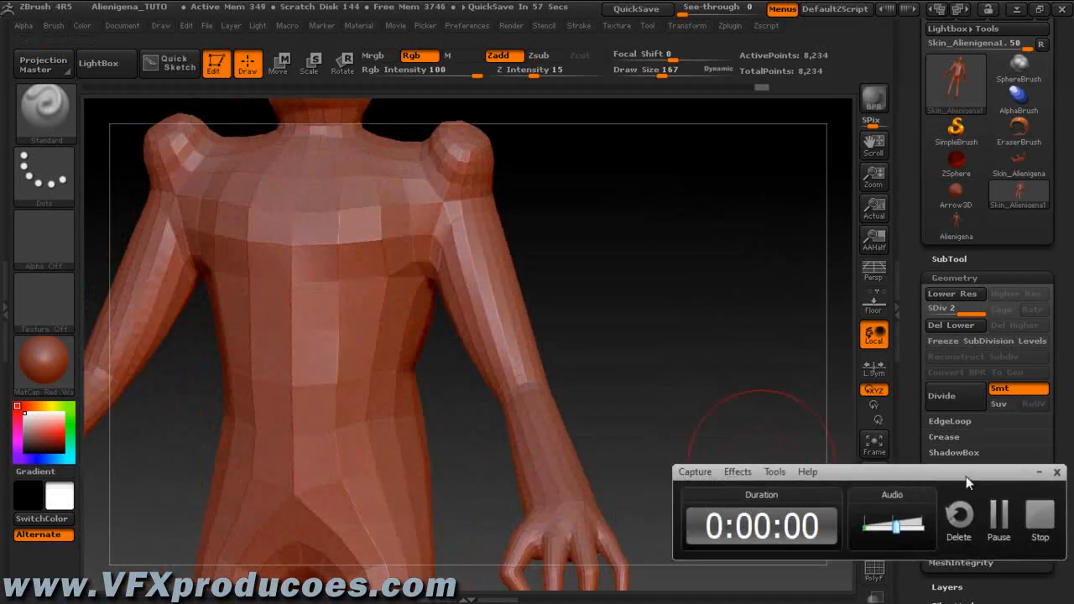
click(1037, 474)
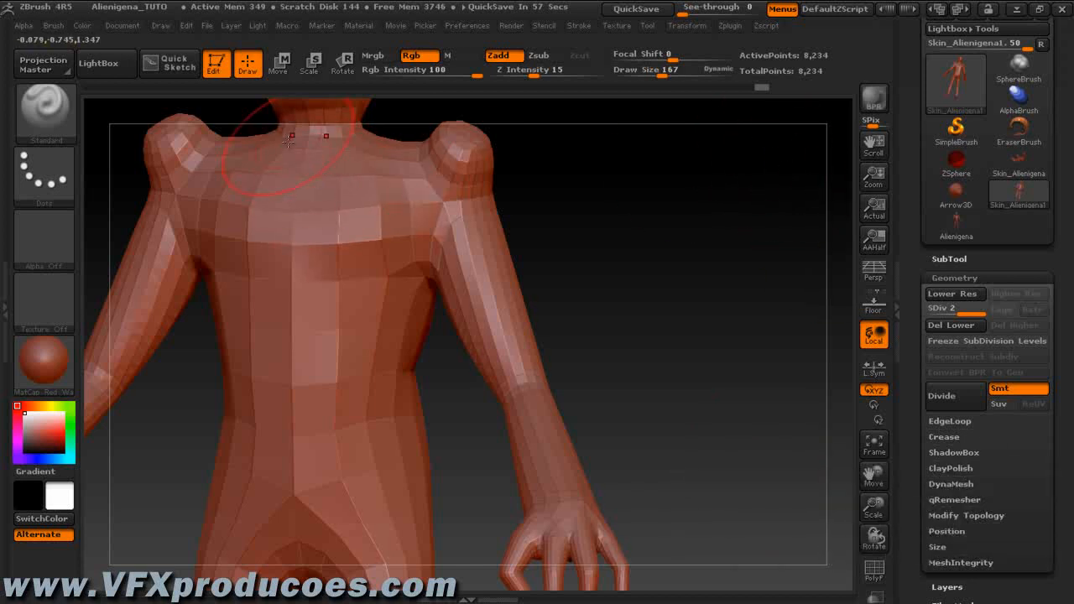
key(b)
key(i)
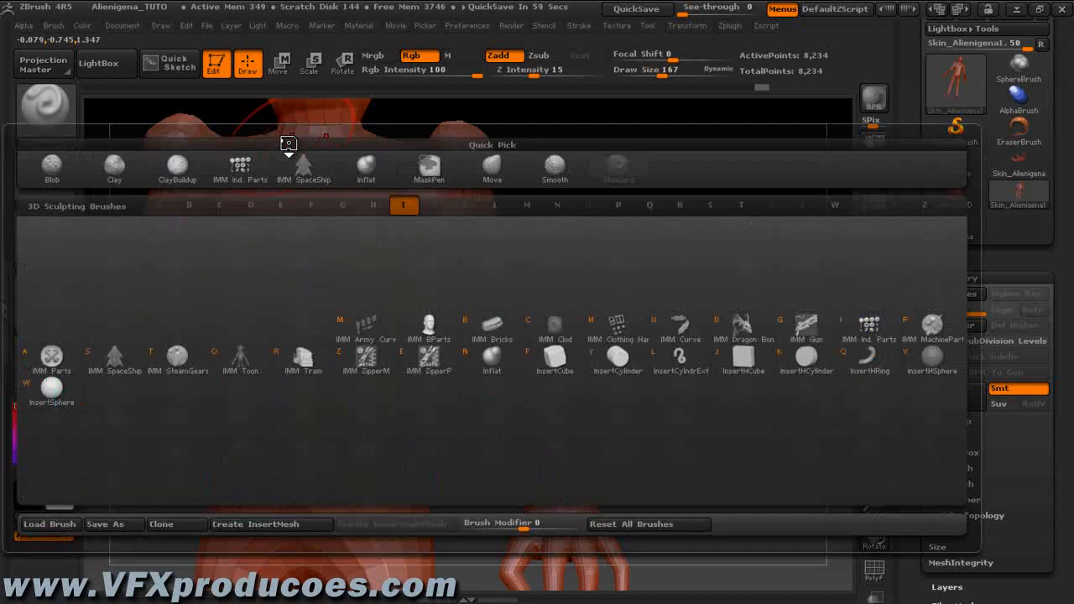
key(n)
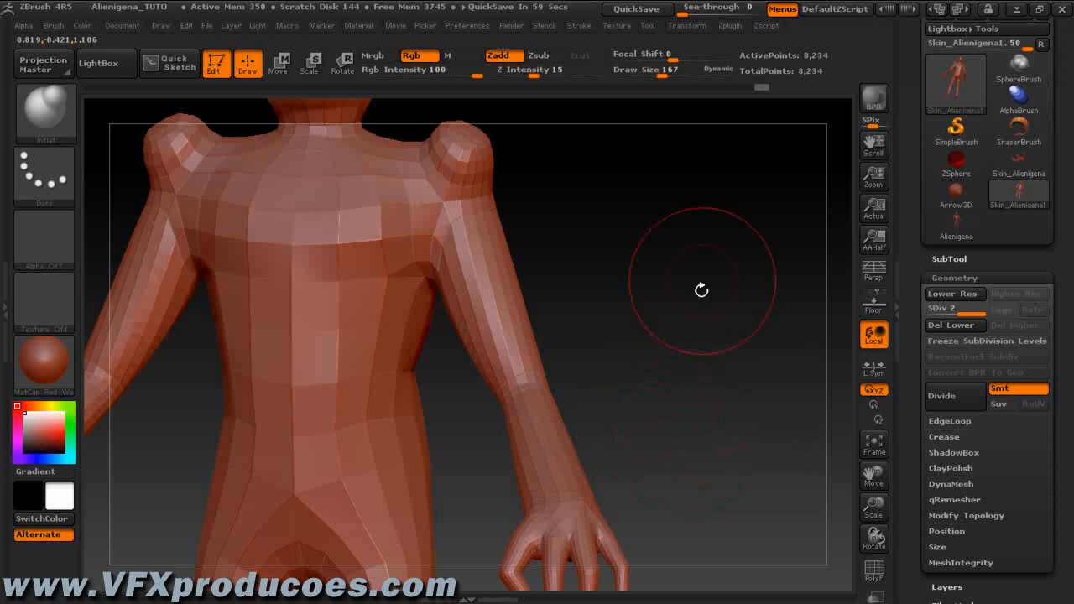
drag(669, 79, 646, 77)
mouse_move(623, 317)
mouse_down()
mouse_move(622, 384)
mouse_move(546, 434)
mouse_up()
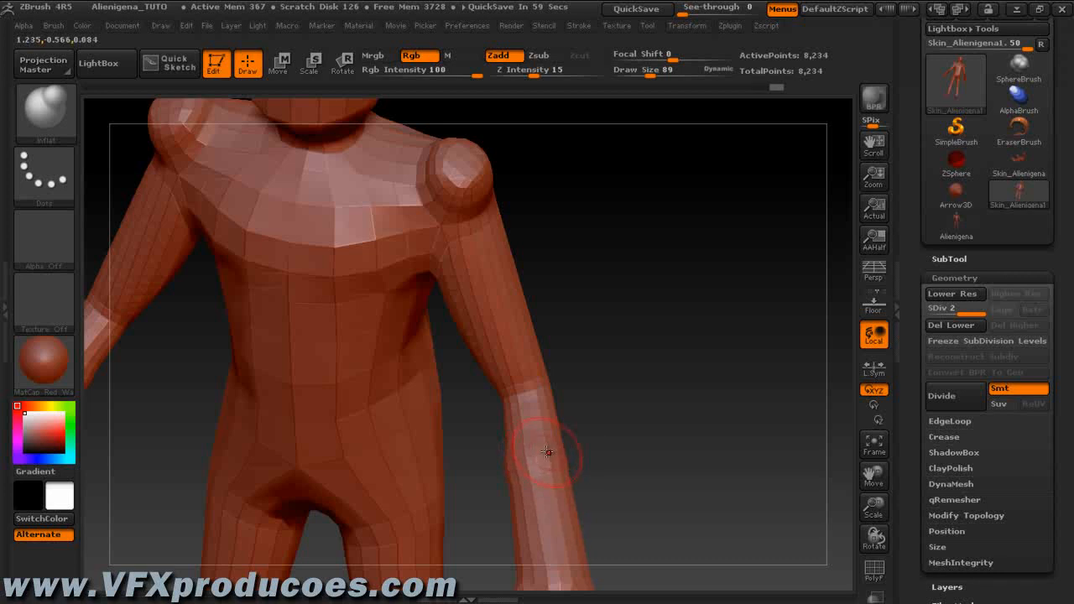
key(bracketright)
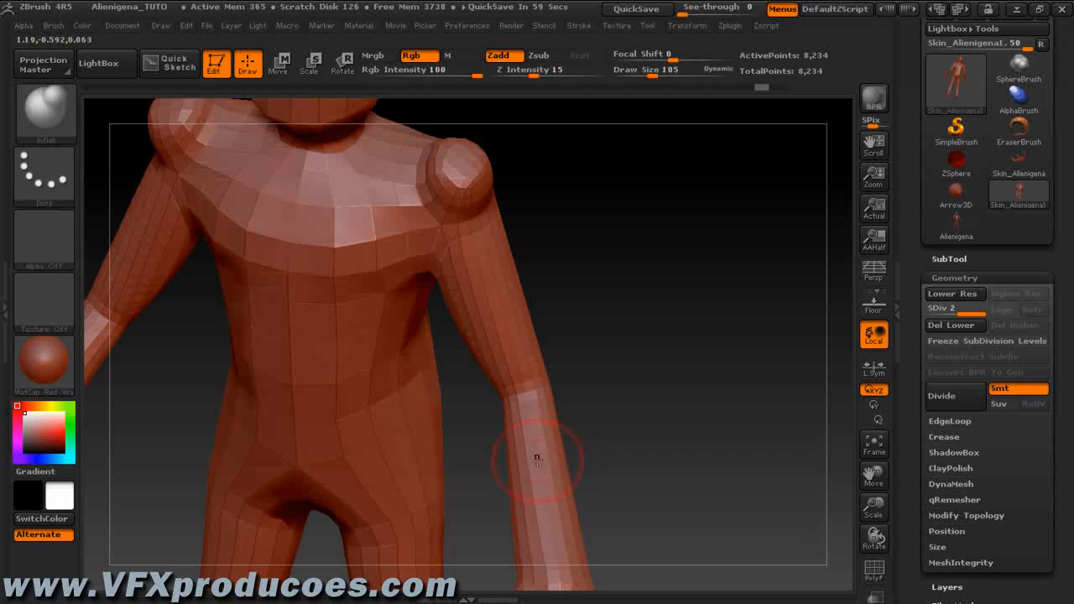
mouse_move(613, 395)
mouse_down()
mouse_move(632, 343)
mouse_move(630, 355)
mouse_up()
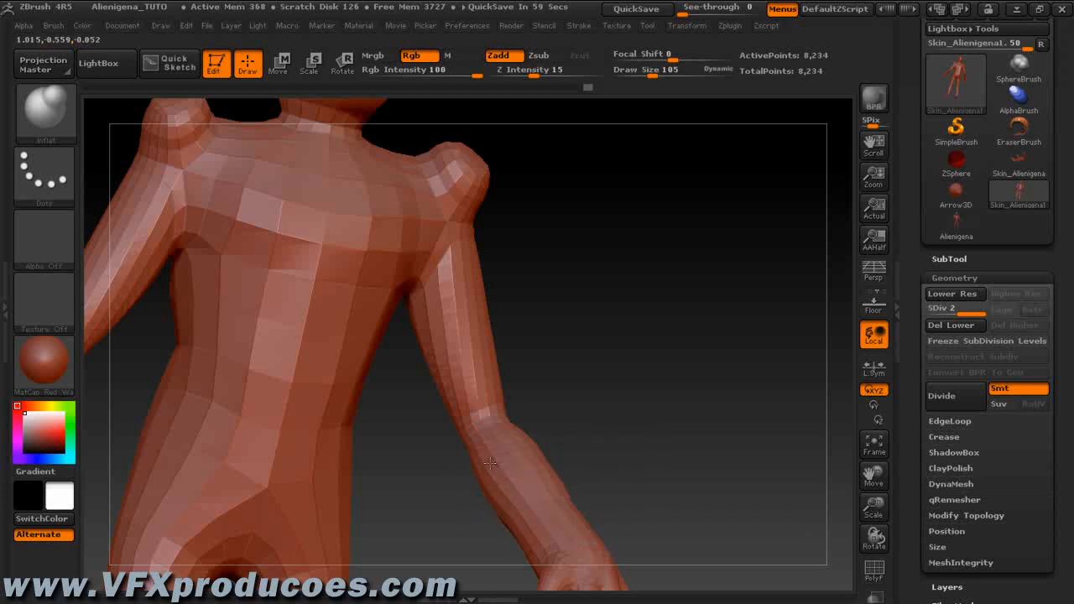
Inflate the lower part of both forearms toward the wrists to even out their volume
drag(690, 391, 568, 465)
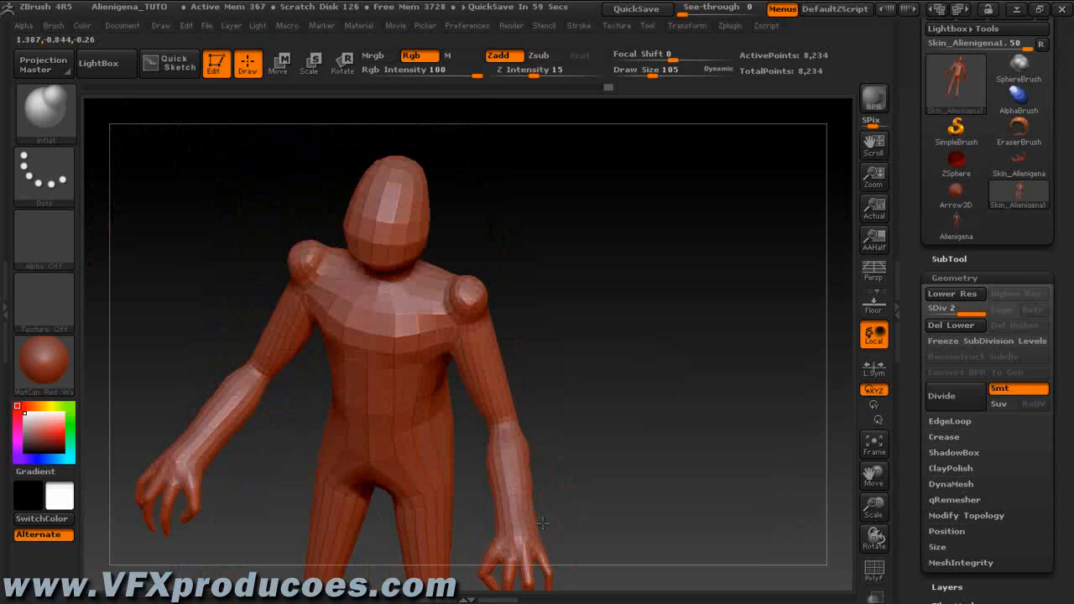
drag(630, 492, 654, 474)
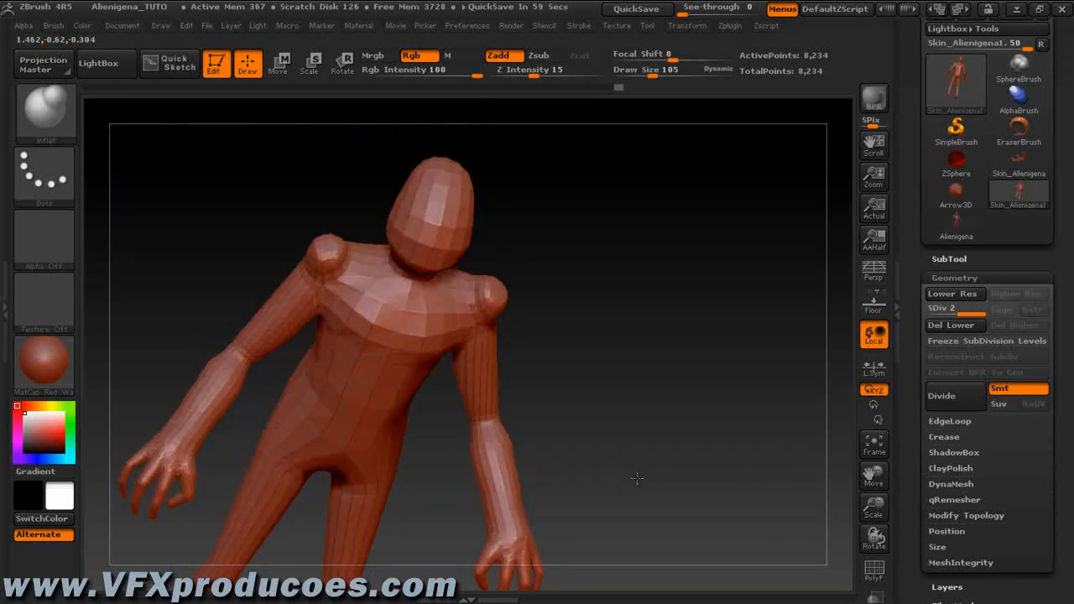
mouse_move(506, 517)
mouse_down()
mouse_move(480, 513)
mouse_move(500, 507)
mouse_up()
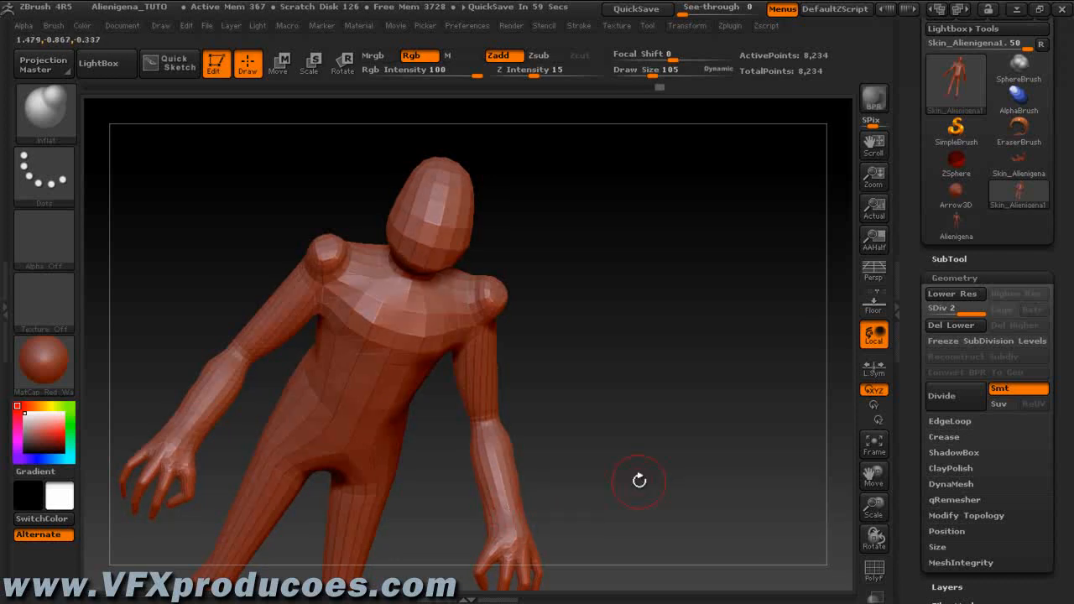
drag(640, 479, 611, 467)
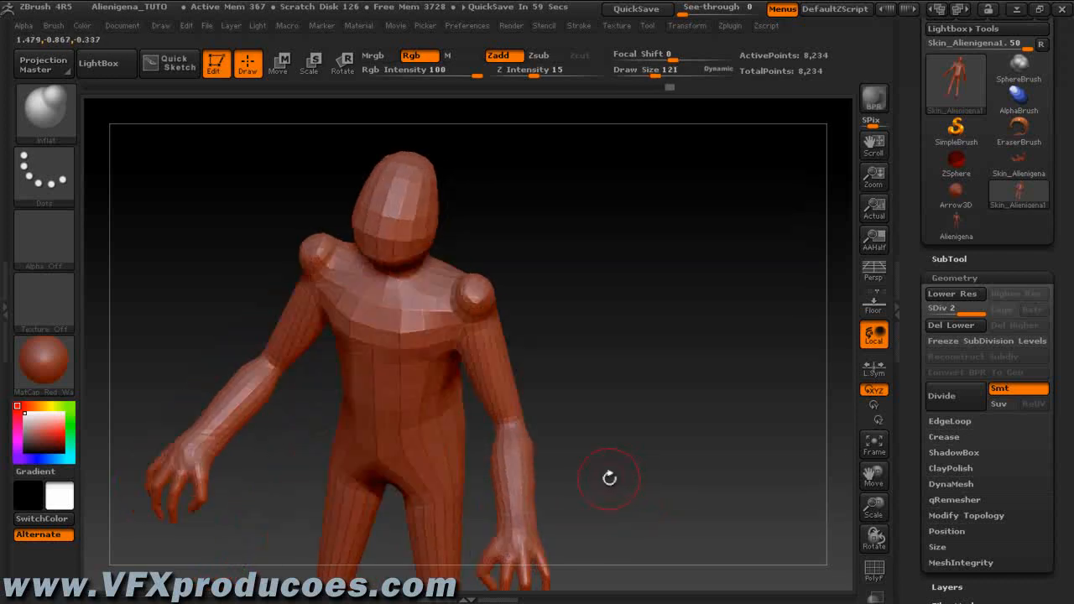
Raise the draw size to 149 and add volume around the wrists and the base of the hands with the Inflat brush
key(])
mouse_move(626, 429)
mouse_down()
mouse_move(498, 391)
mouse_move(626, 437)
mouse_up()
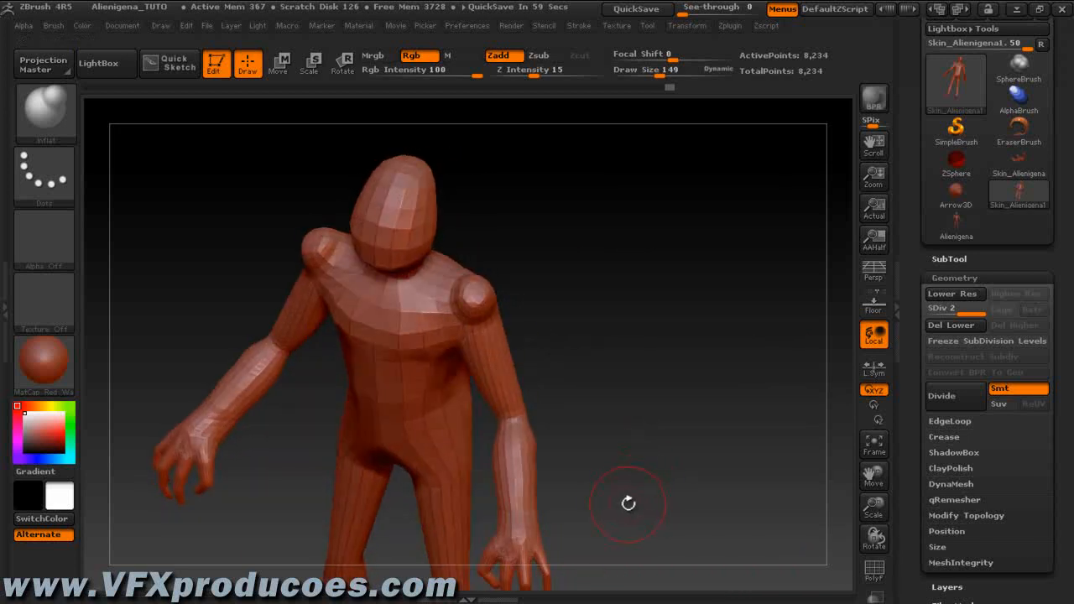
alt+drag(619, 502, 692, 300)
drag(878, 509, 959, 598)
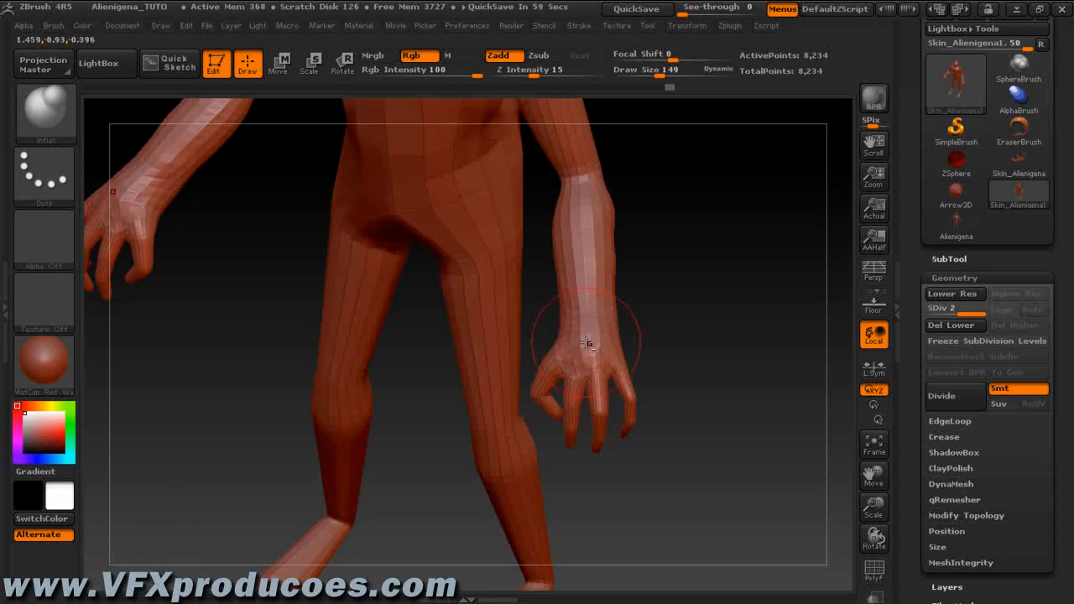
mouse_move(719, 307)
mouse_down()
mouse_move(661, 314)
mouse_move(639, 337)
mouse_move(650, 348)
mouse_up()
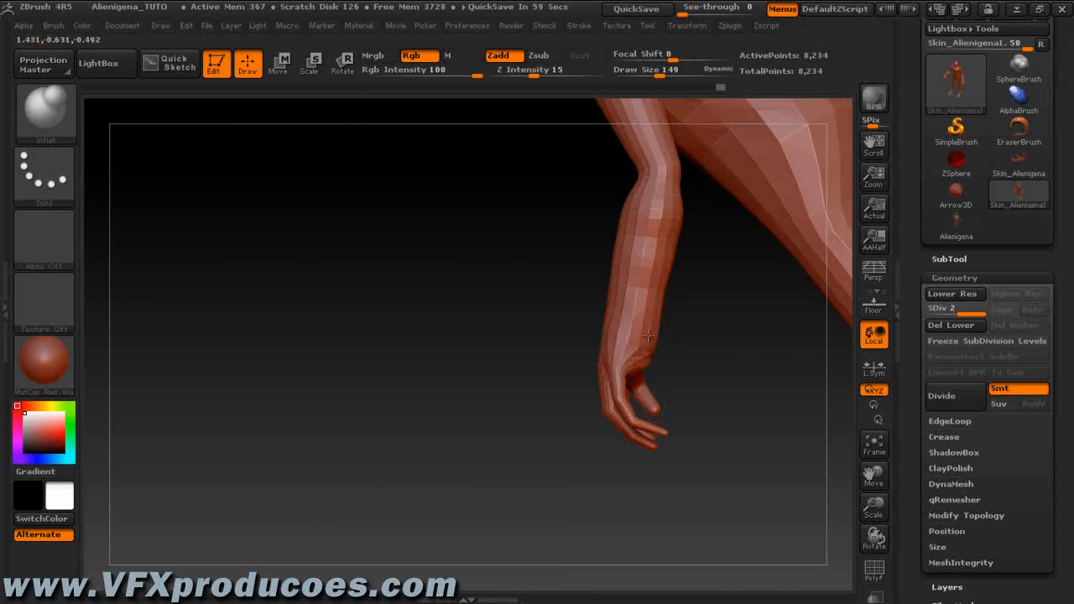
drag(475, 324, 582, 364)
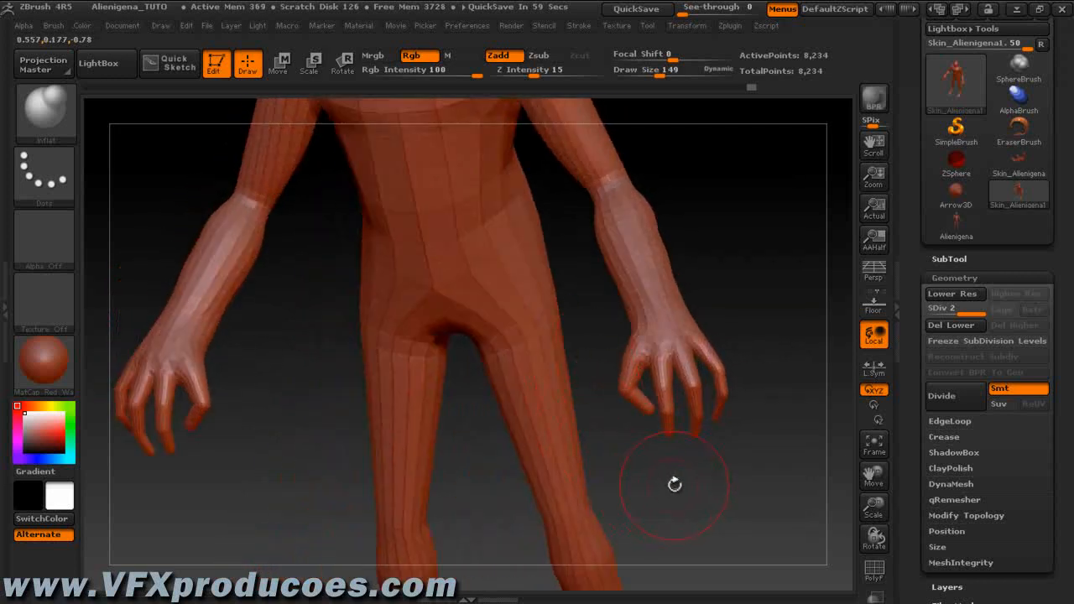
Reduce the draw size to 49 and add volume around the front of both knees with the Inflat brush
mouse_move(674, 487)
shift+mouse_down()
mouse_move(618, 434)
mouse_move(650, 292)
shift+mouse_up()
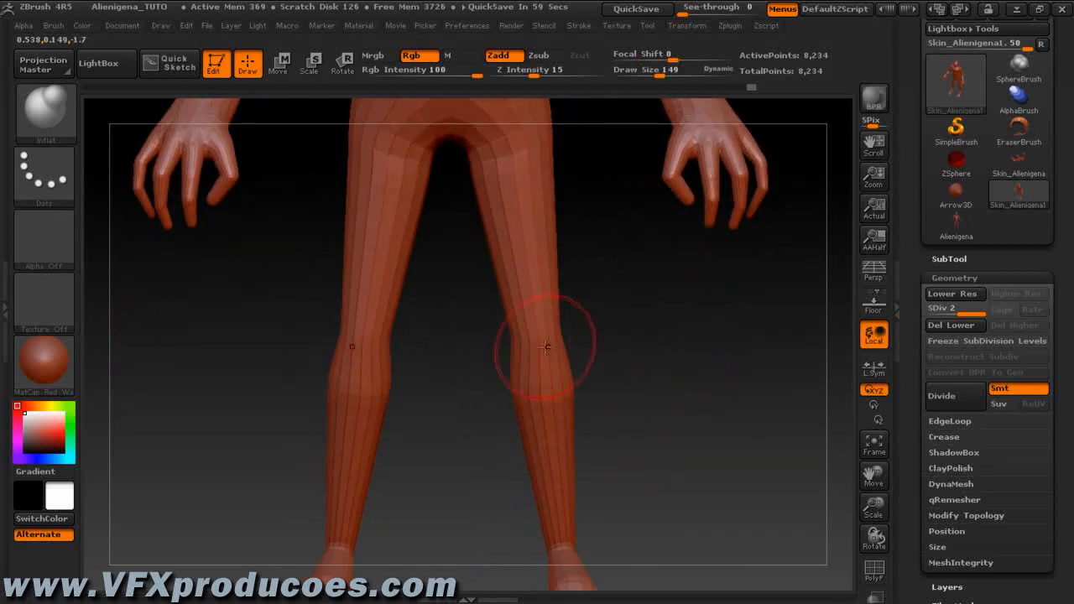
key(bracketleft)
key(bracketleft)
key(bracketleft)
key(bracketleft)
key(bracketleft)
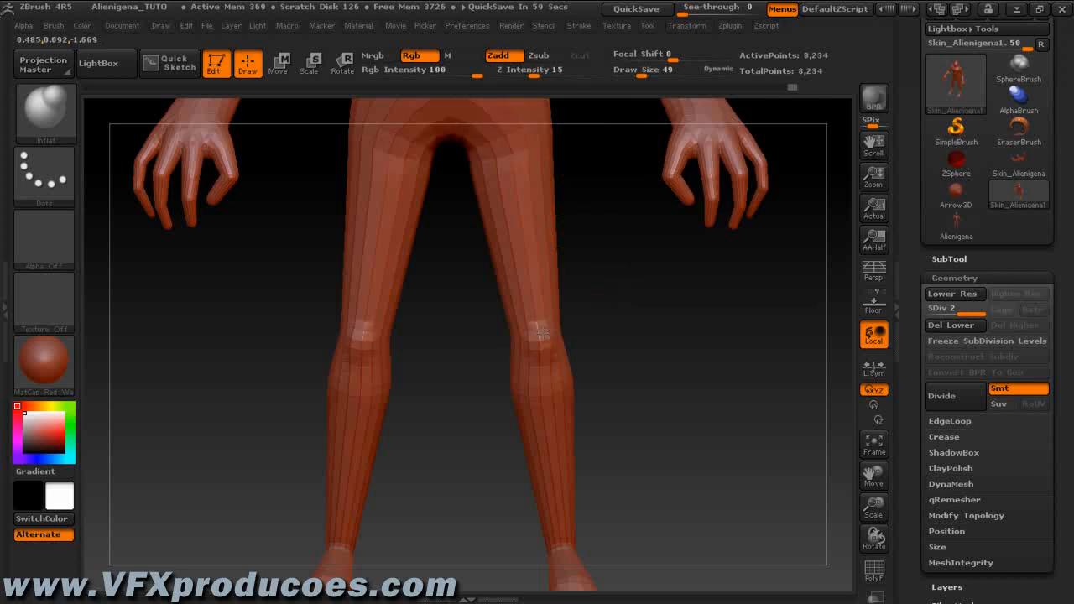
drag(697, 400, 658, 395)
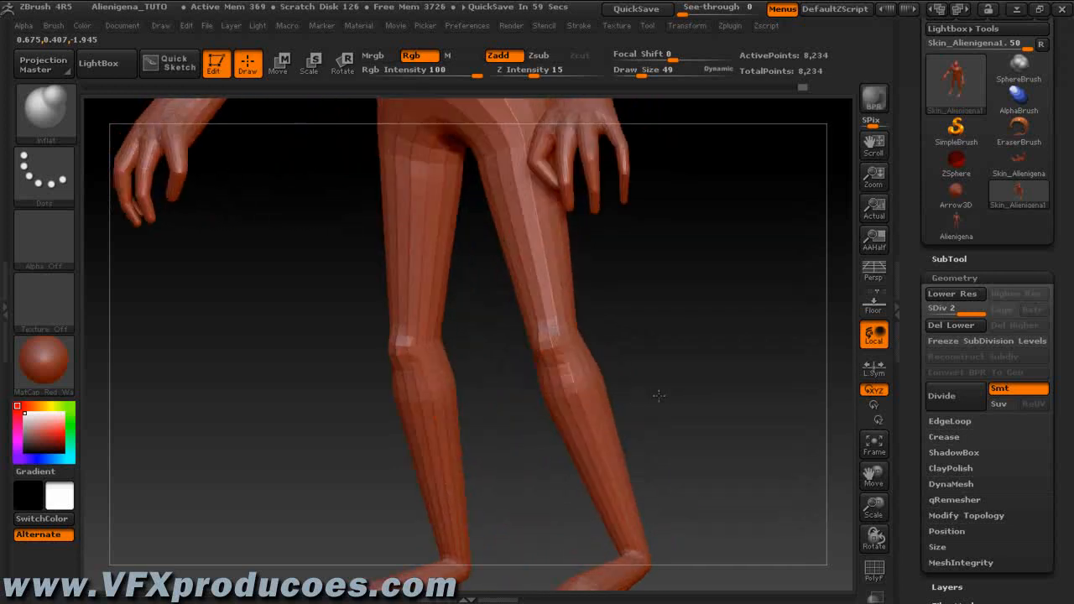
Set the Z Intensity to 19 and inflate the calves below the knees using draw sizes of 85 and 137
click(535, 71)
text(19)
key(Return)
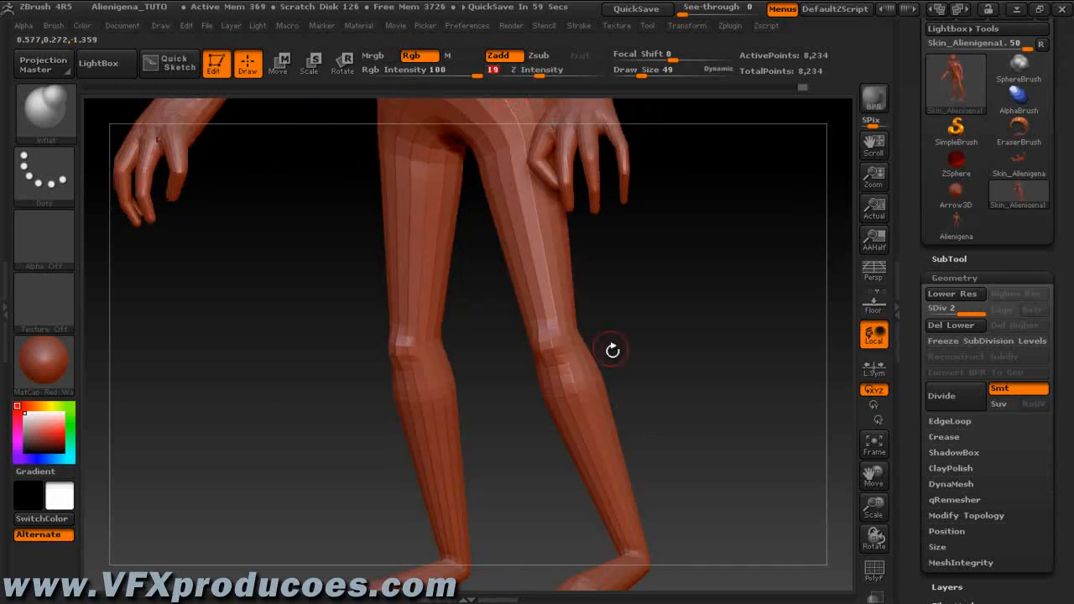
key(bracketright)
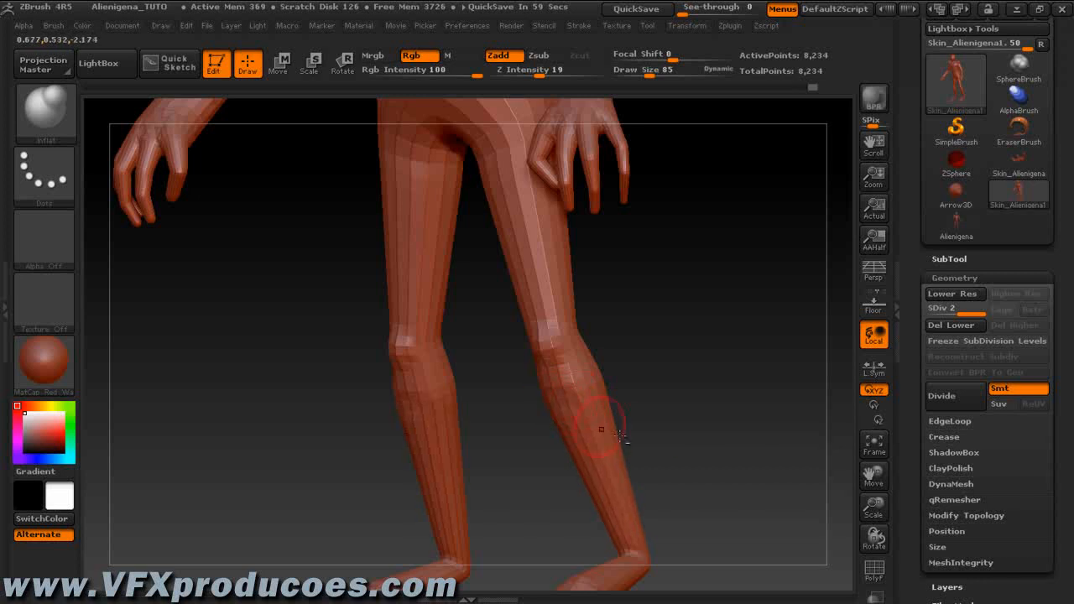
drag(690, 422, 638, 415)
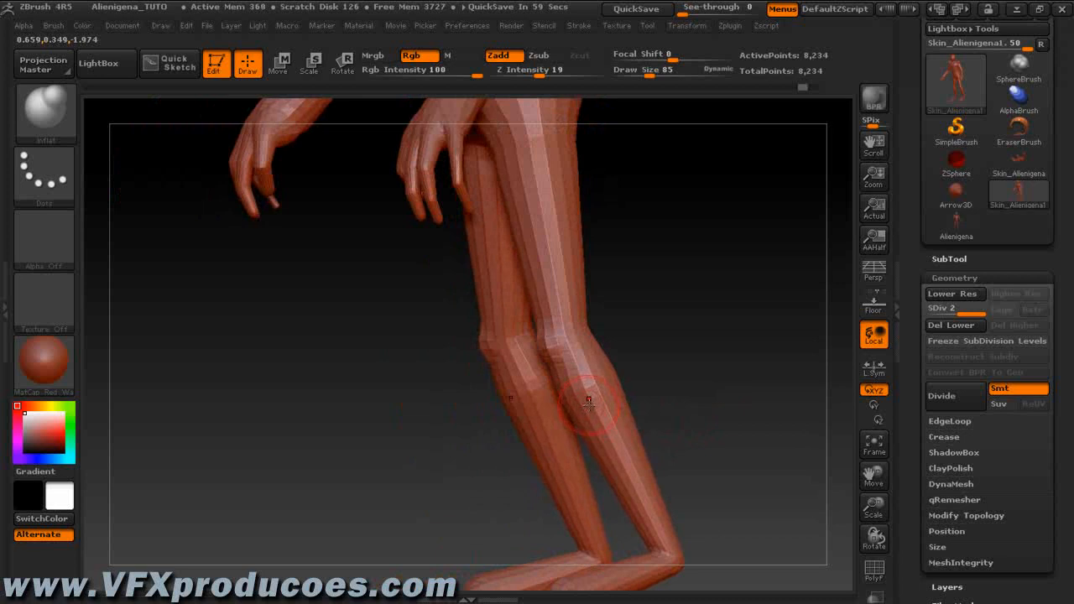
key(bracketright)
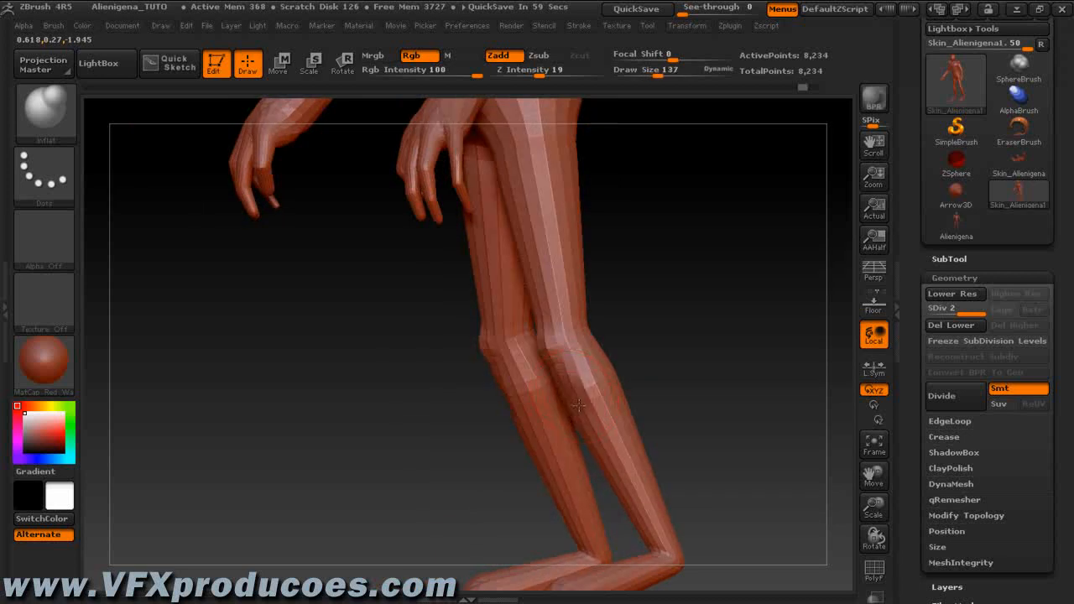
drag(716, 398, 546, 408)
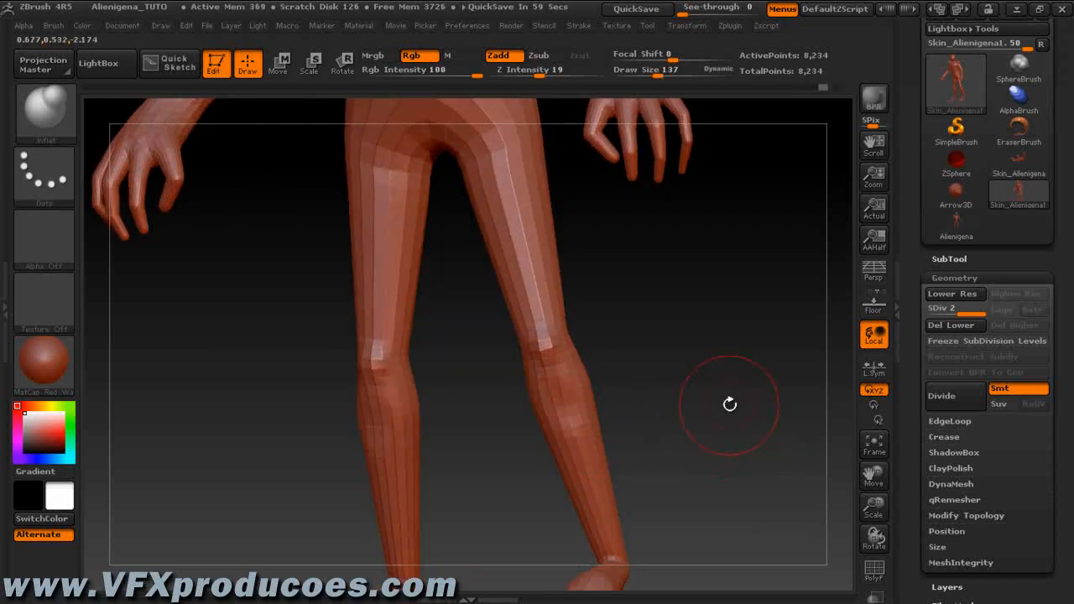
Reduce the draw size to 57 and on to 37, and inflate both ankles just above the feet
drag(741, 411, 678, 405)
key(bracketleft)
key(bracketleft)
key(bracketleft)
key(bracketleft)
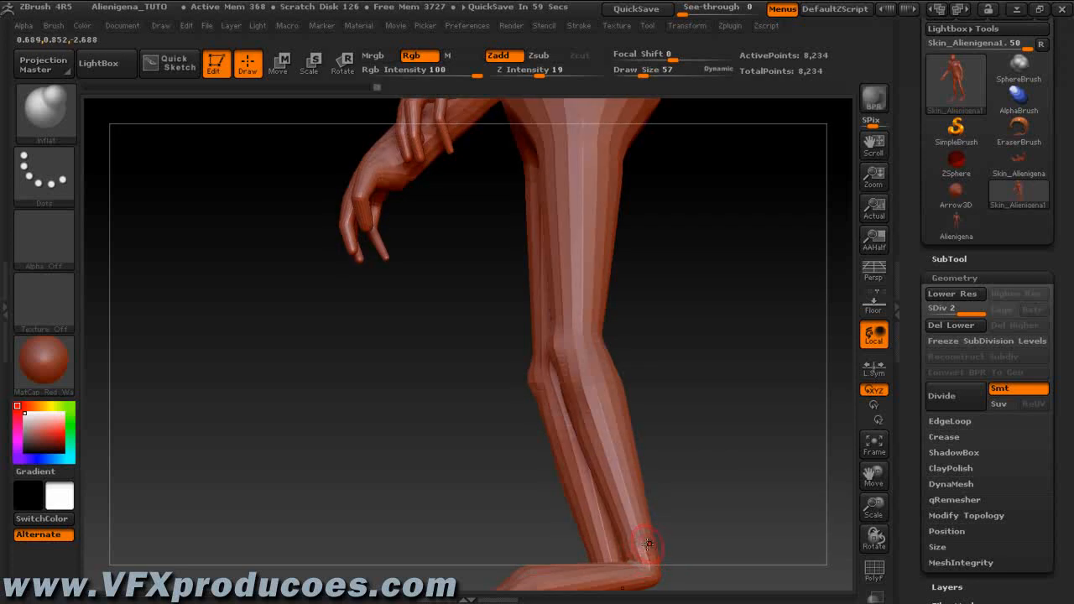
key(bracketleft)
key(bracketleft)
mouse_move(692, 503)
mouse_down()
mouse_move(807, 352)
mouse_move(645, 548)
mouse_up()
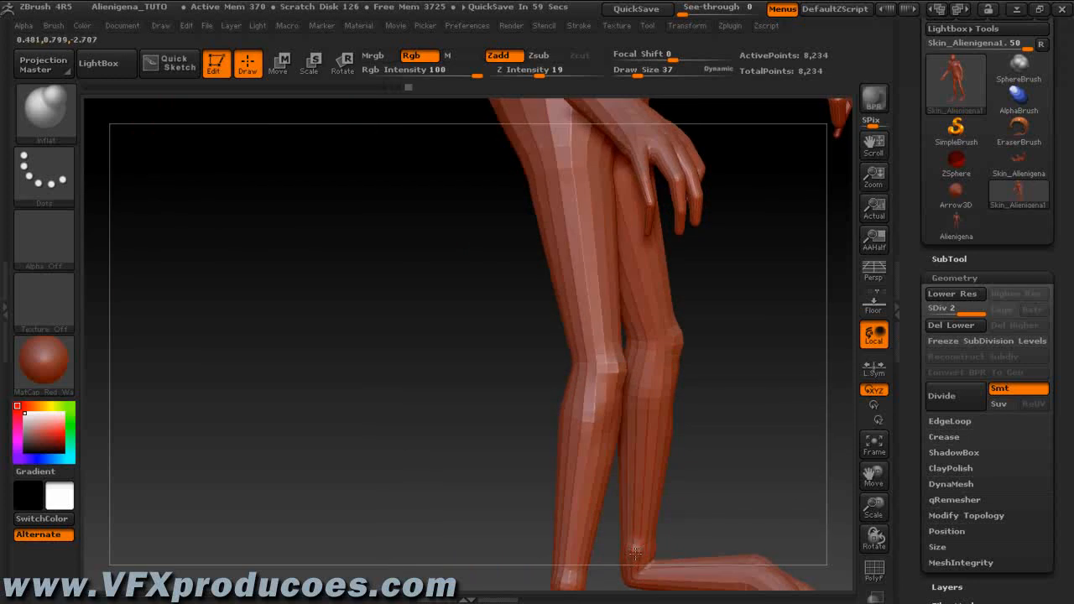
mouse_move(723, 441)
mouse_down()
mouse_move(762, 458)
mouse_move(699, 478)
mouse_move(738, 377)
mouse_up()
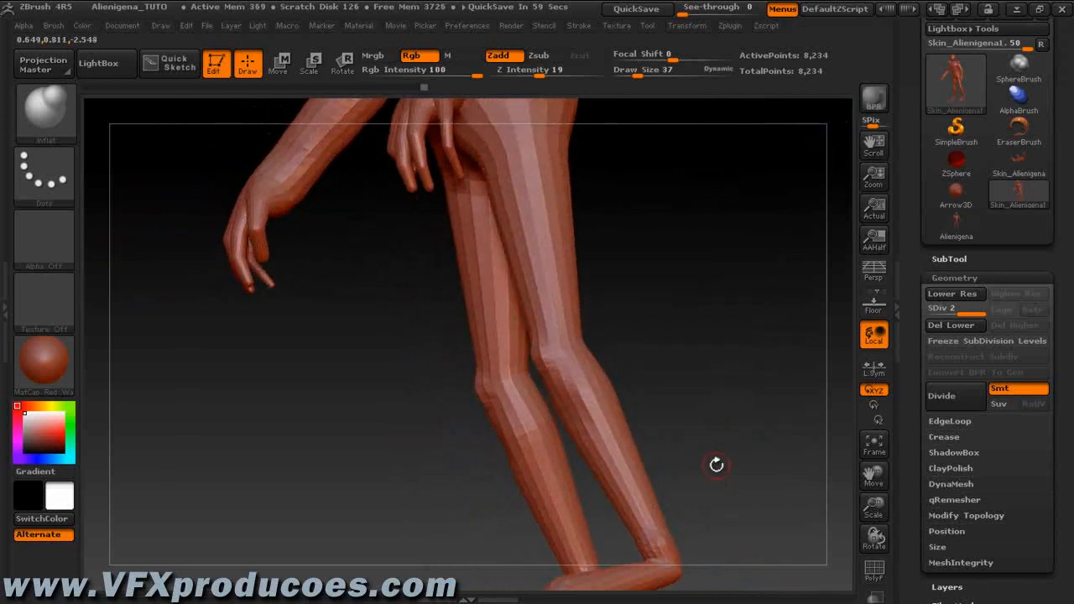
Raise the draw size to 113 and on to 117, and inflate the top of both feet toward the toes
alt+drag(437, 464, 408, 297)
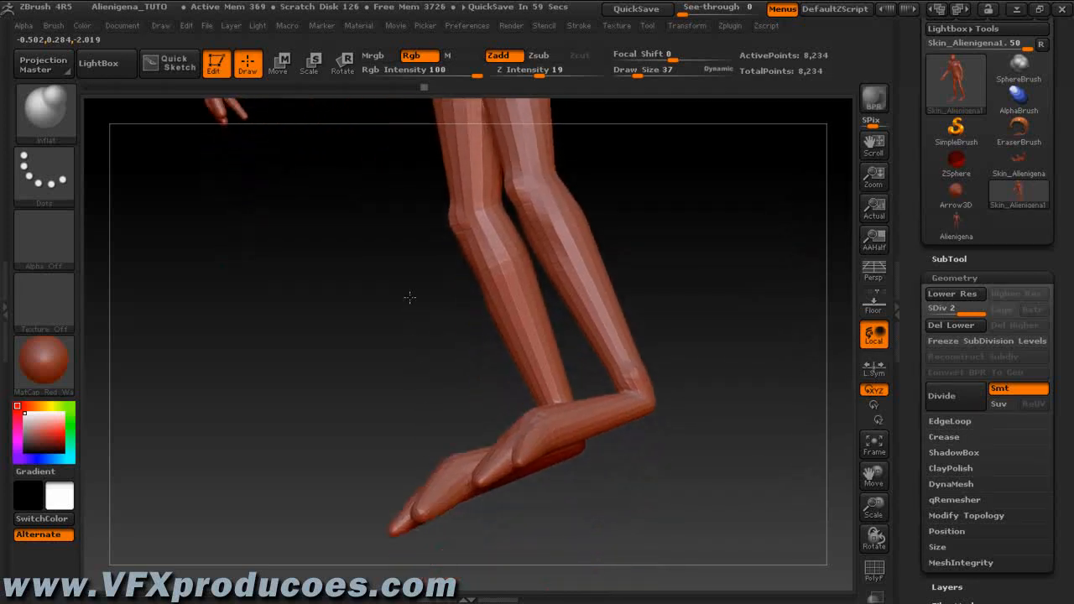
key(bracketright)
key(bracketright)
key(bracketright)
key(bracketright)
key(bracketright)
key(bracketright)
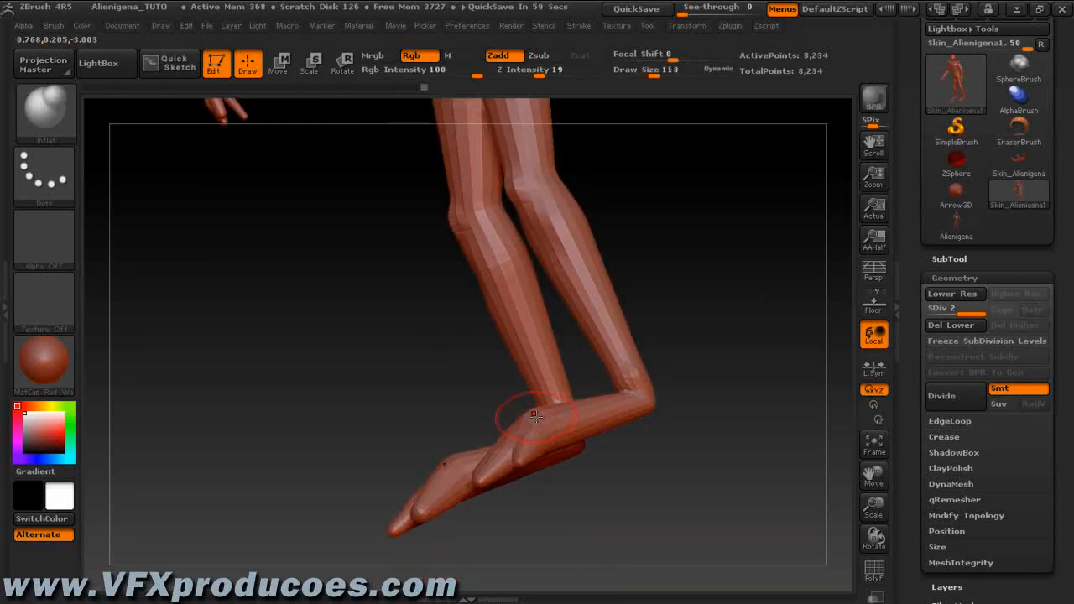
mouse_move(621, 451)
mouse_down()
mouse_move(671, 486)
mouse_move(651, 438)
mouse_up()
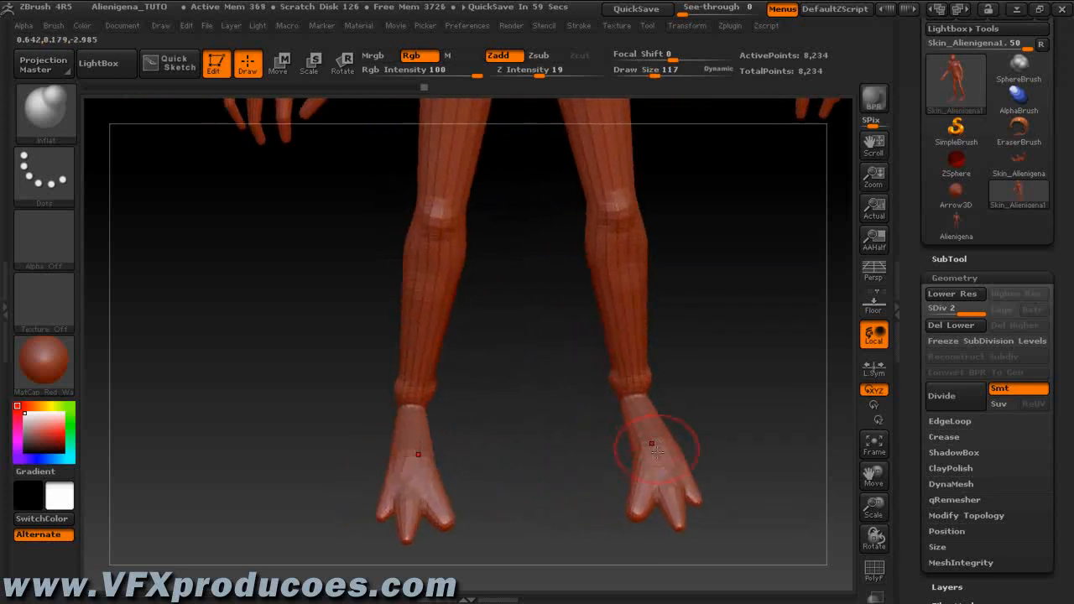
mouse_move(777, 438)
mouse_down()
mouse_move(759, 453)
mouse_move(786, 439)
mouse_up()
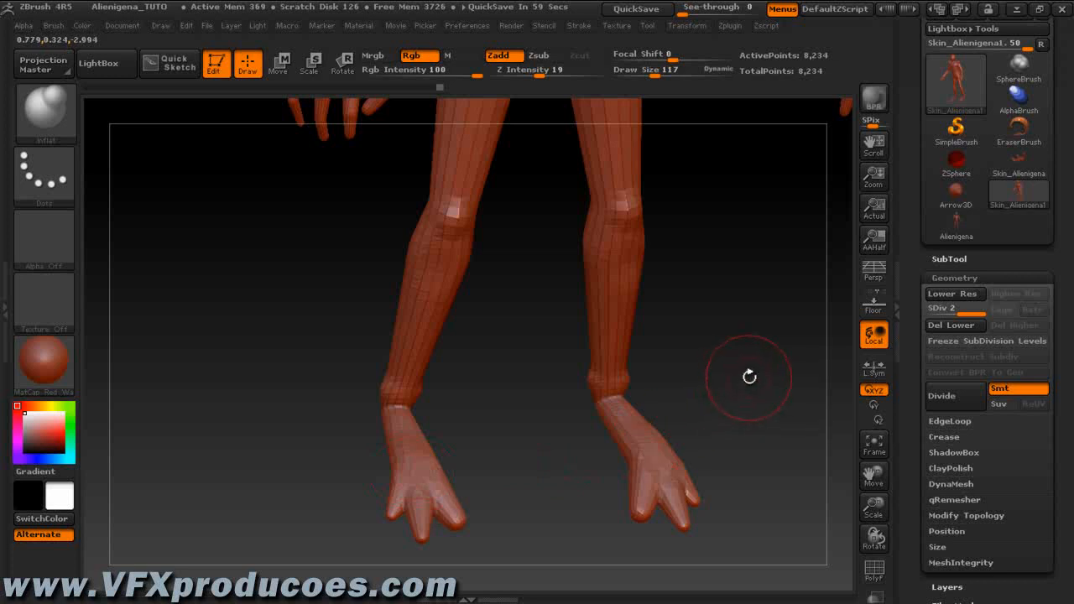
drag(713, 384, 711, 379)
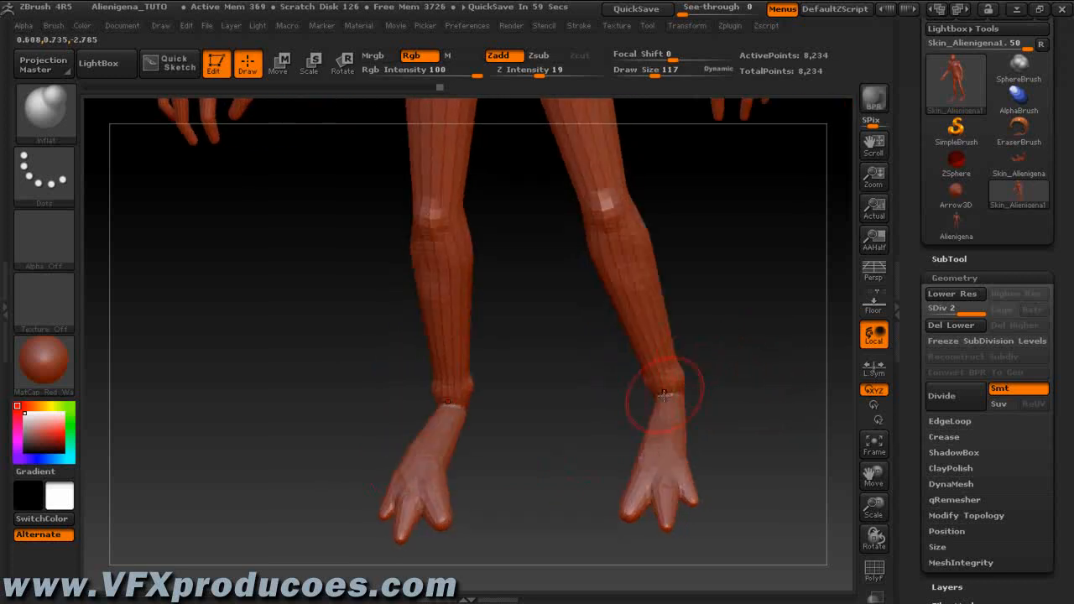
Examine the body's overall volume from several angles, from the legs and feet up to the torso and head
drag(725, 219, 666, 233)
drag(506, 290, 571, 139)
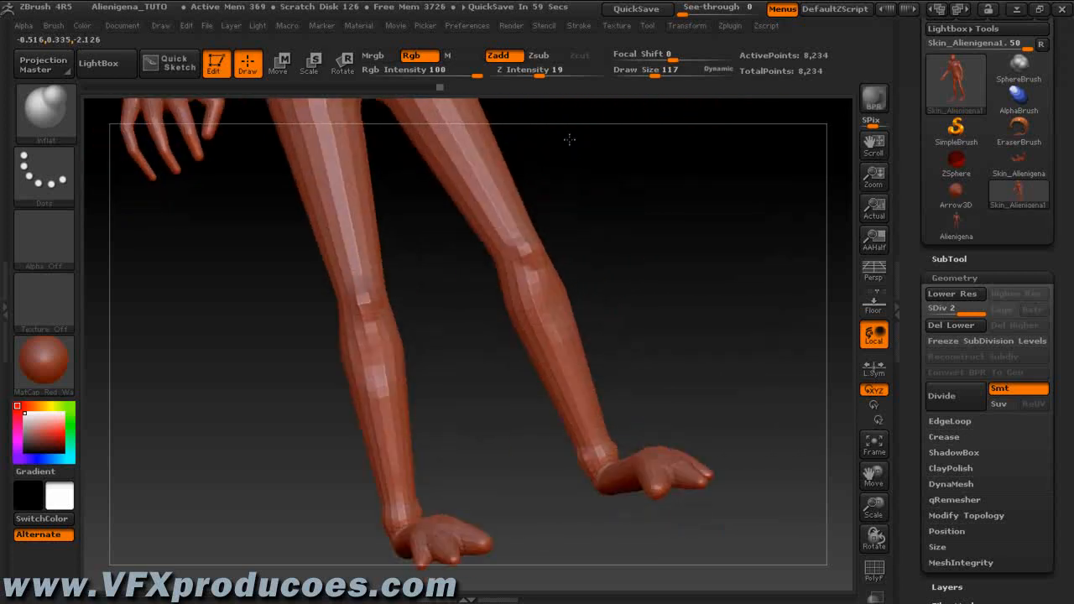
drag(674, 196, 643, 213)
drag(688, 167, 713, 479)
alt+drag(738, 190, 750, 405)
drag(652, 210, 728, 233)
drag(148, 395, 191, 382)
drag(688, 251, 678, 282)
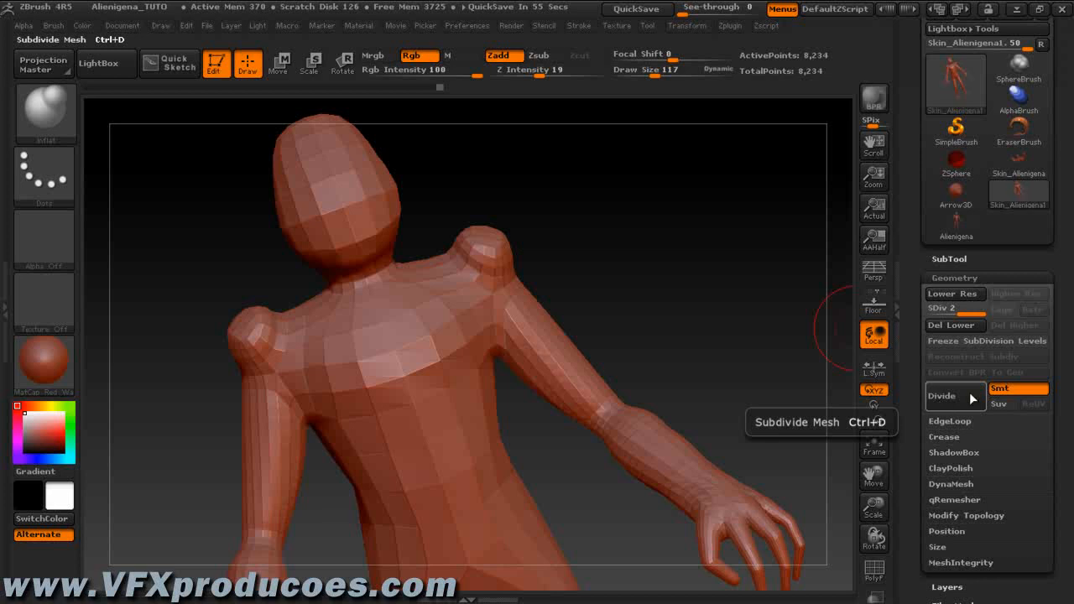
Subdivide the alien mesh repeatedly until it reaches subdivision level 7
click(967, 393)
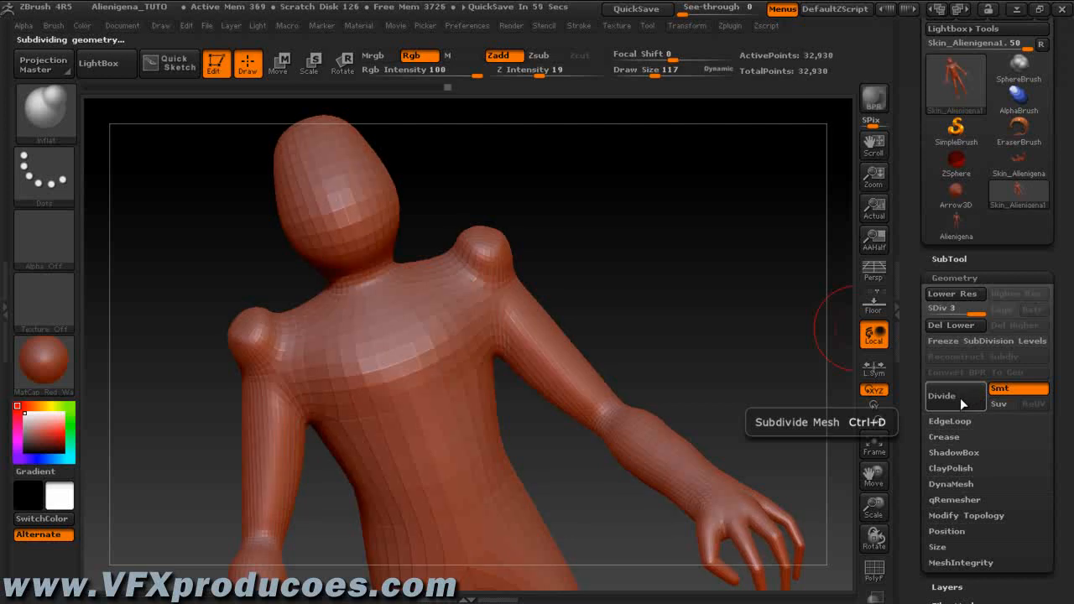
click(959, 397)
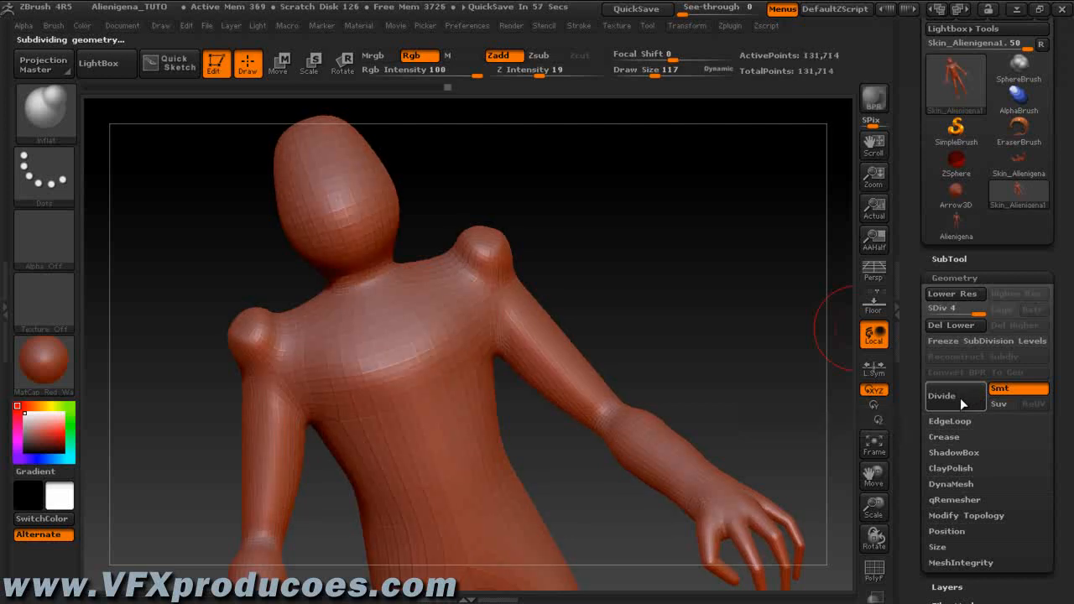
click(959, 398)
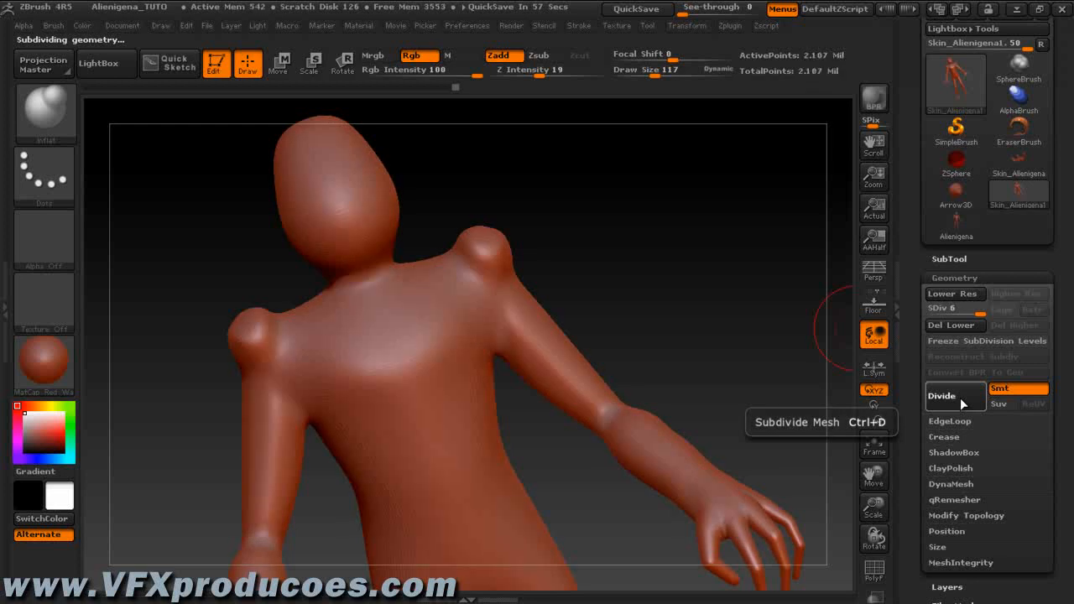
click(959, 398)
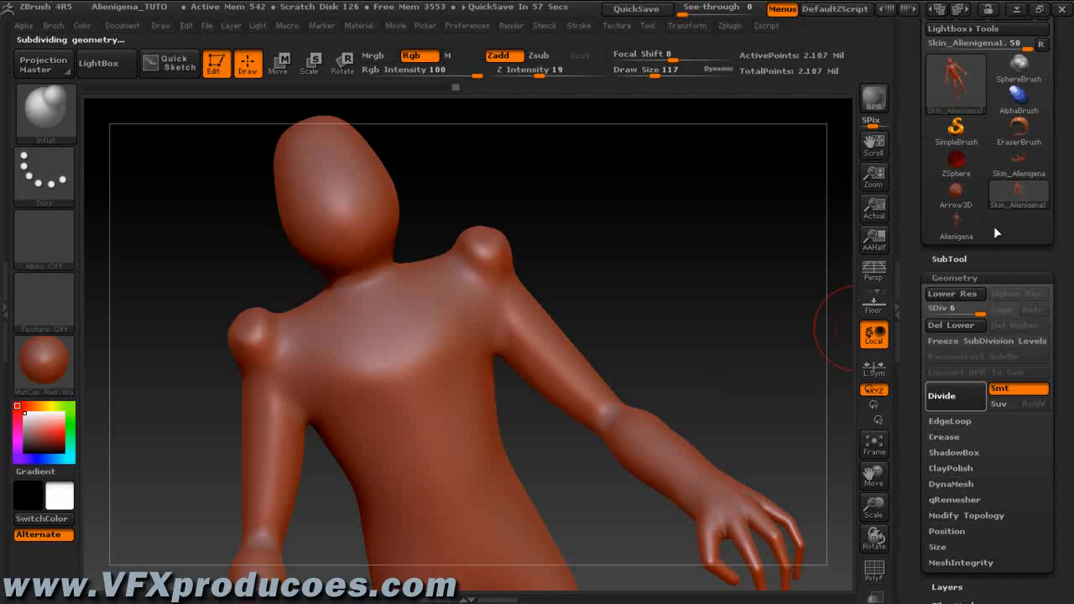
key(ctrl+d)
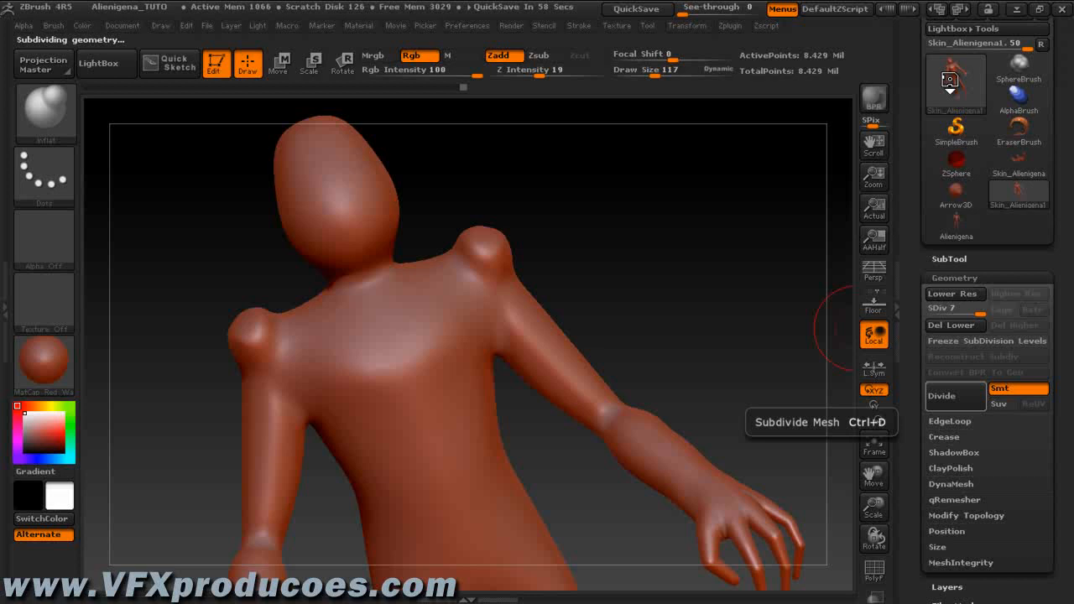
mouse_move(955, 80)
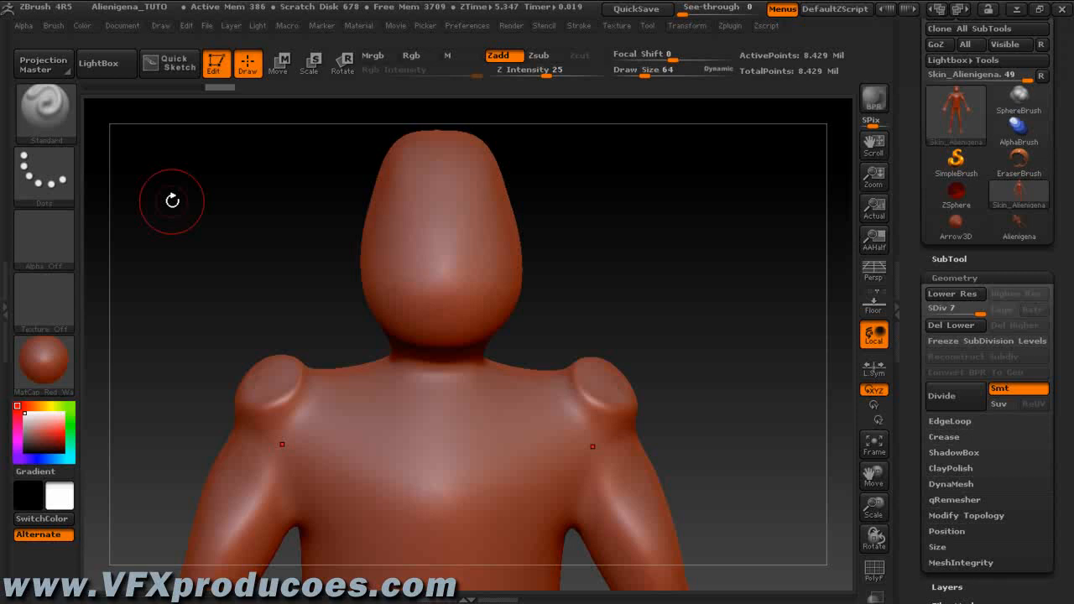
Switch to the ClayBuildup brush, build up a vertical nose ridge in the middle of the face, and smooth it
key(b)
key(h)
key(p)
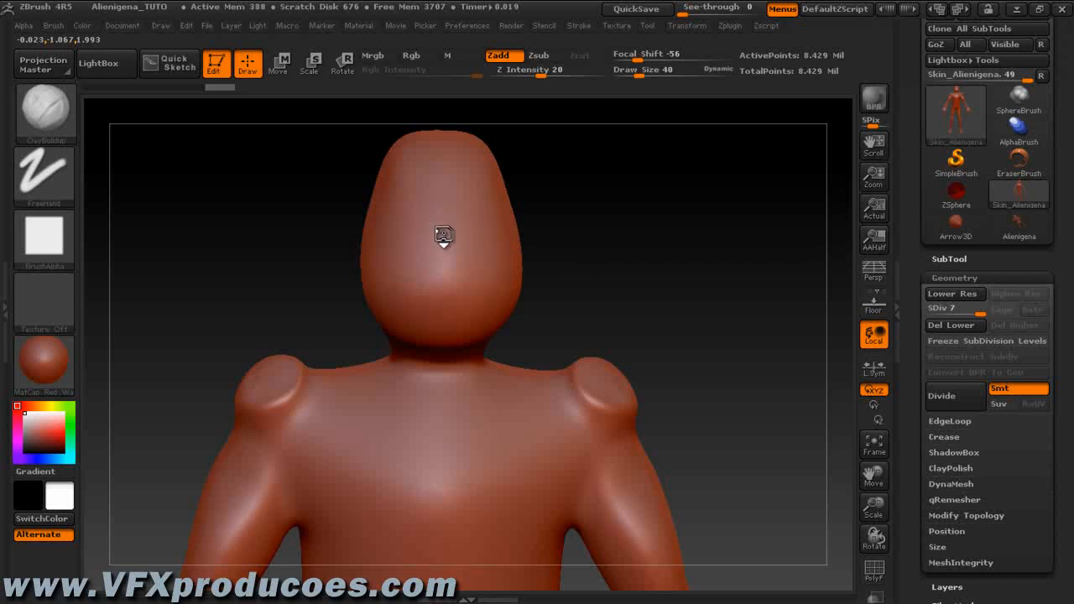
mouse_move(447, 221)
mouse_down()
mouse_move(449, 258)
mouse_move(444, 266)
mouse_move(432, 250)
mouse_move(432, 268)
mouse_move(448, 266)
mouse_up()
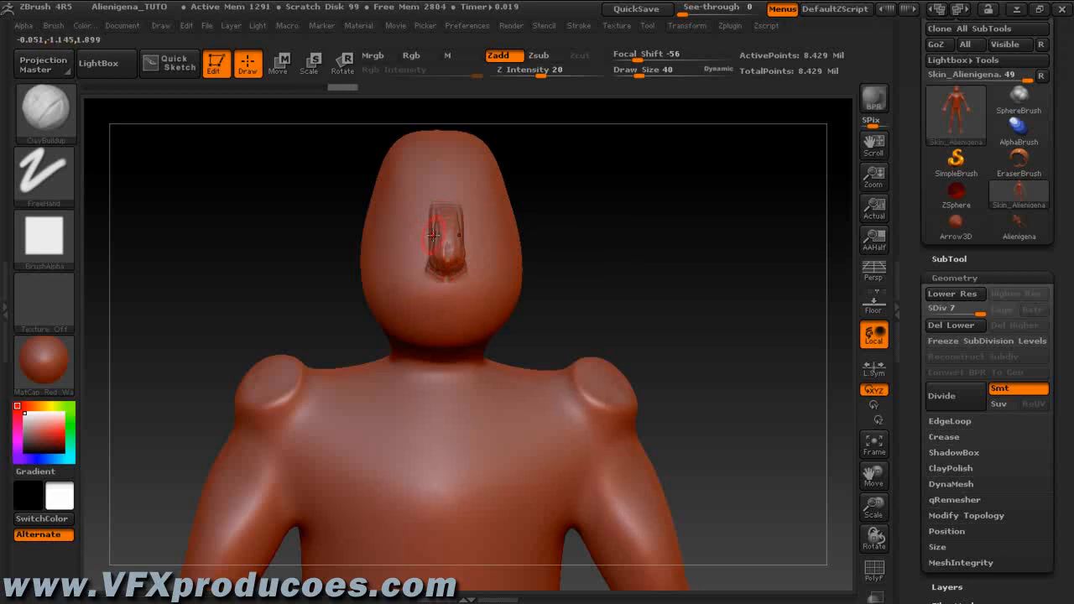
shift+drag(444, 232, 439, 215)
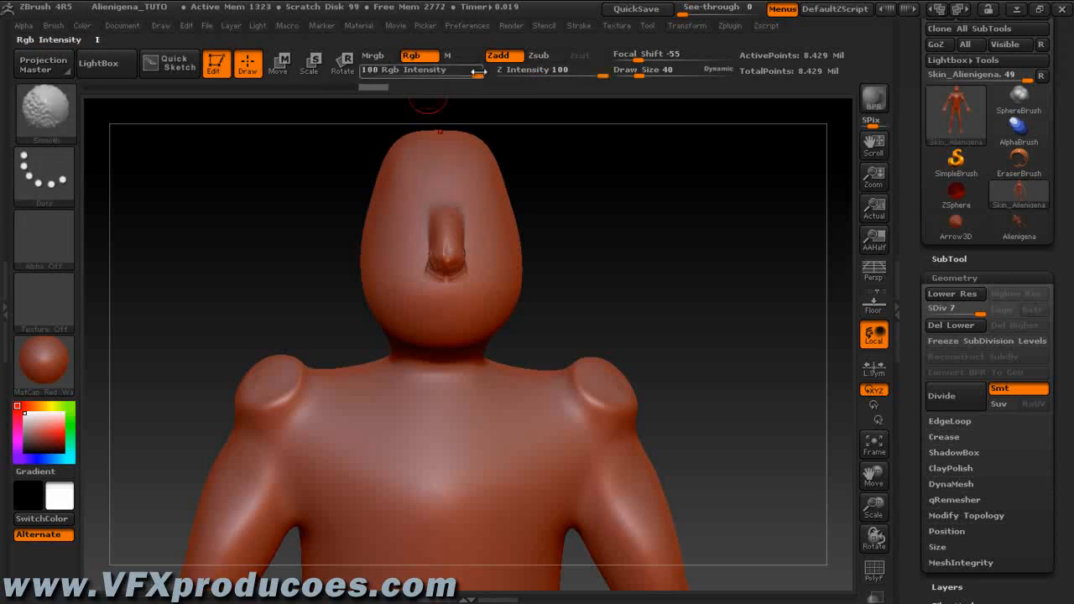
Set the Smooth brush's Rgb Intensity to 33 and smooth the rough base of the nose
drag(477, 78, 423, 73)
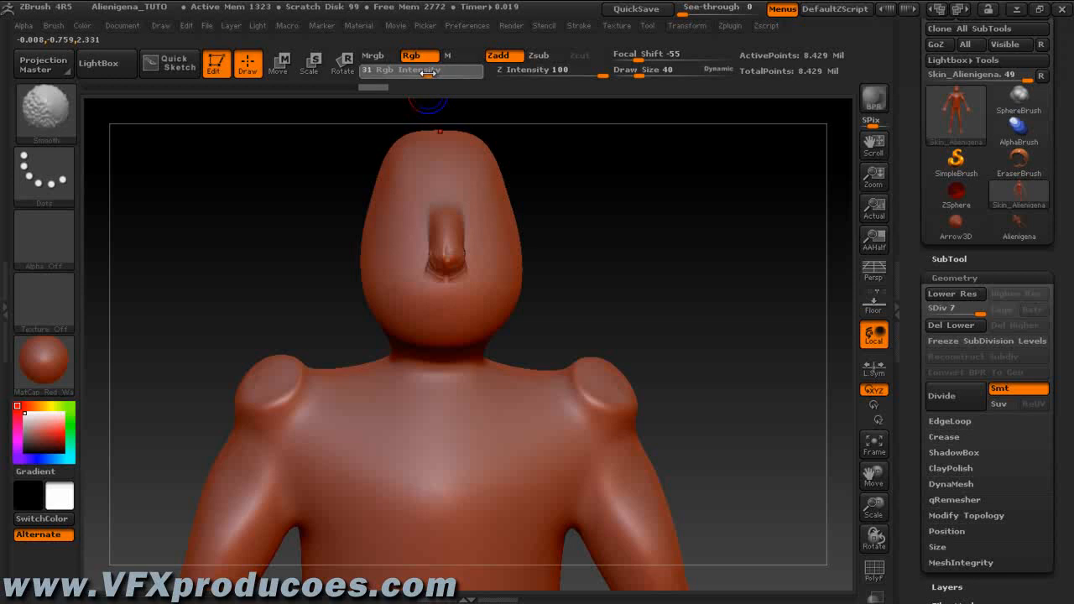
shift+click(430, 73)
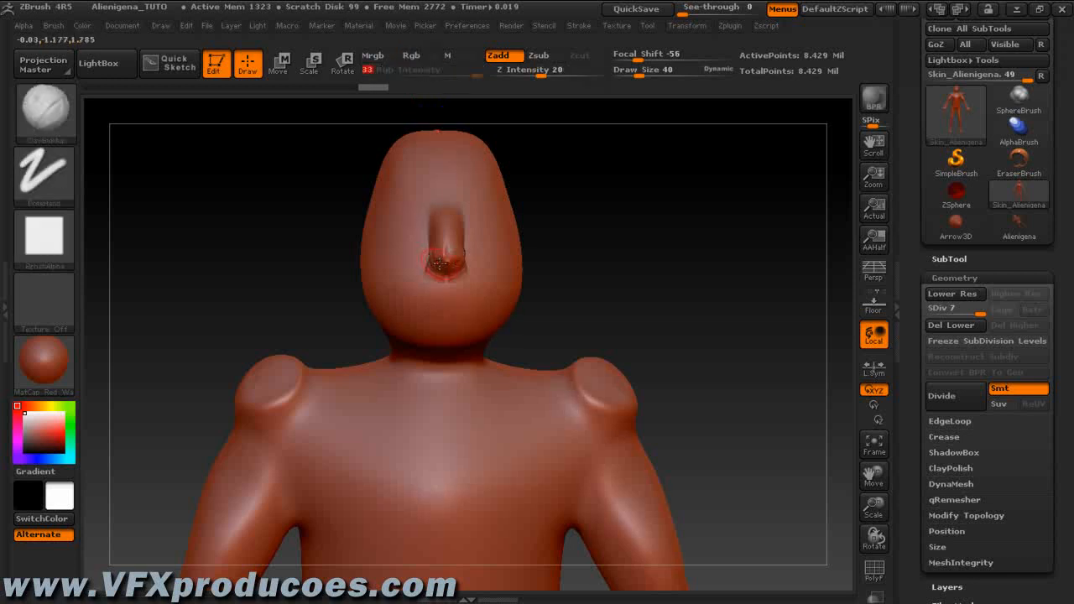
key(shift)
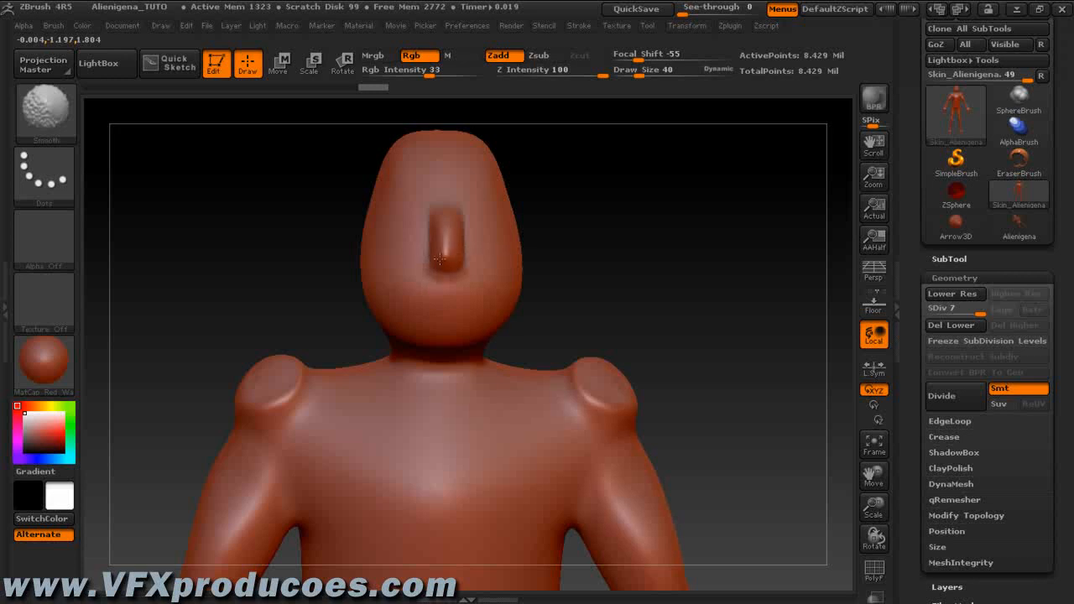
Build up symmetrical brow ridges outward from the top of the nose with ClayBuildup and smooth them
drag(664, 210, 626, 227)
shift+drag(506, 259, 541, 256)
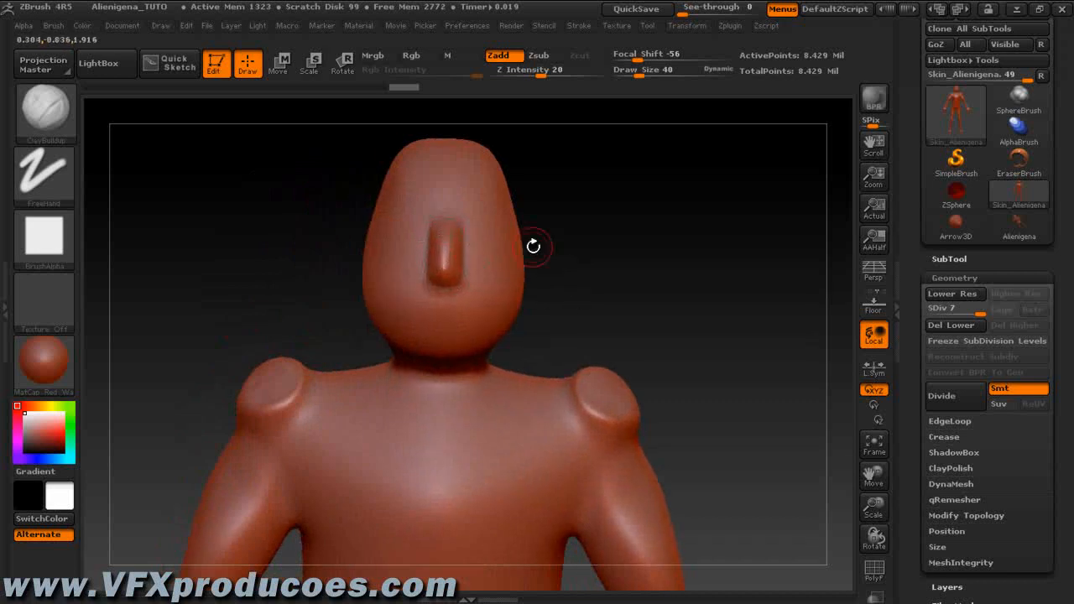
drag(599, 244, 599, 268)
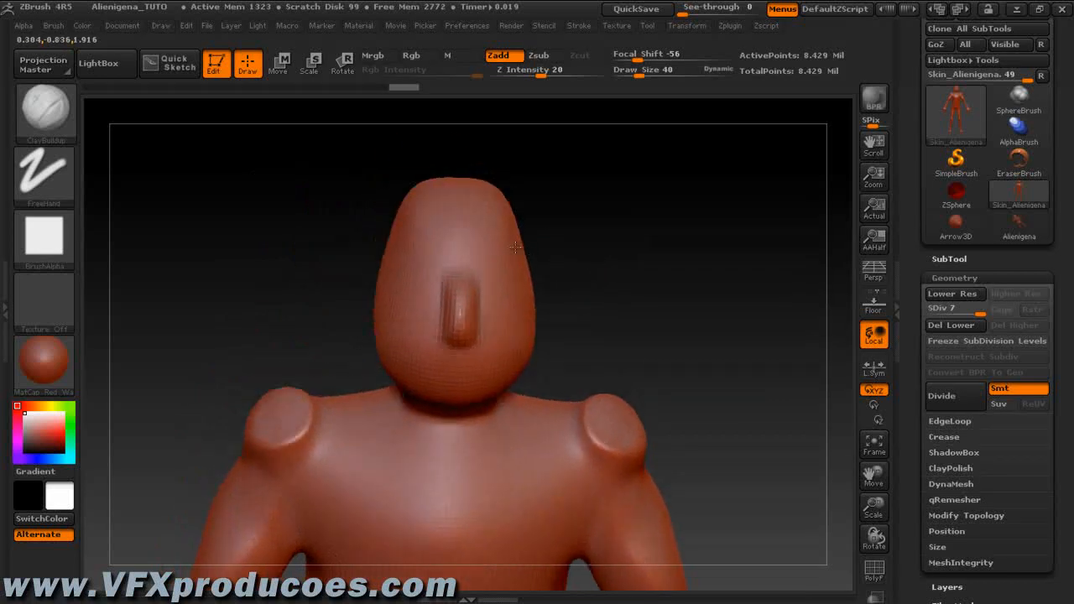
drag(477, 267, 525, 266)
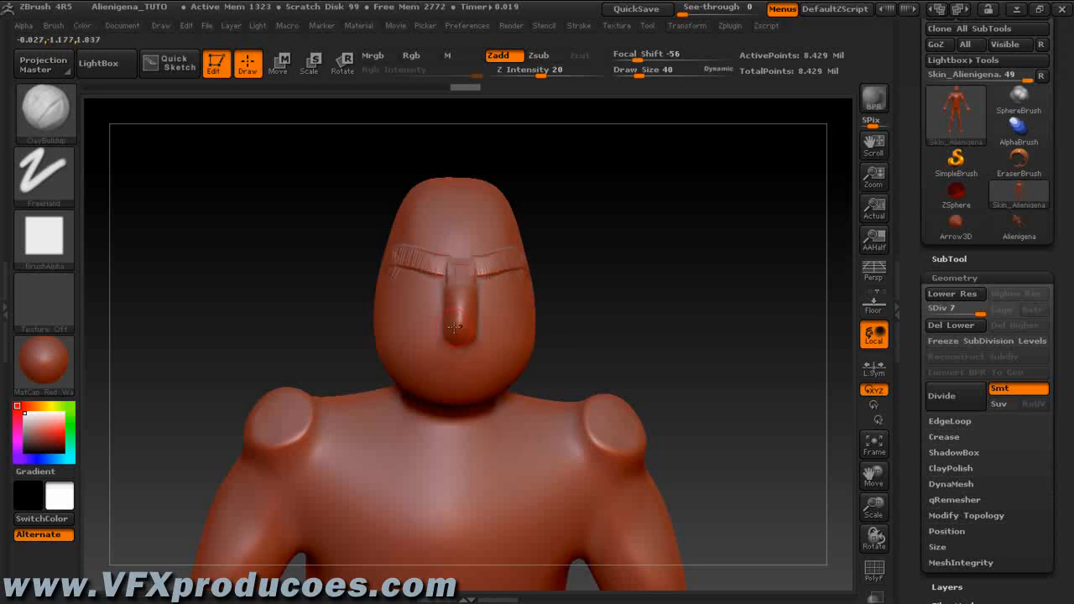
shift+drag(455, 252, 409, 257)
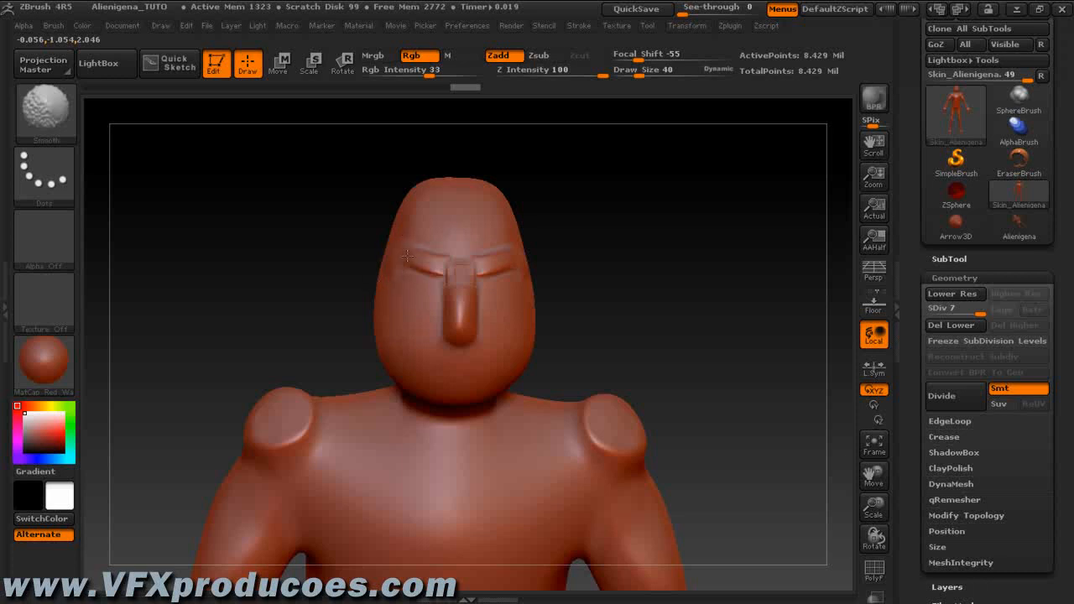
drag(530, 332, 489, 332)
key(ctrl)
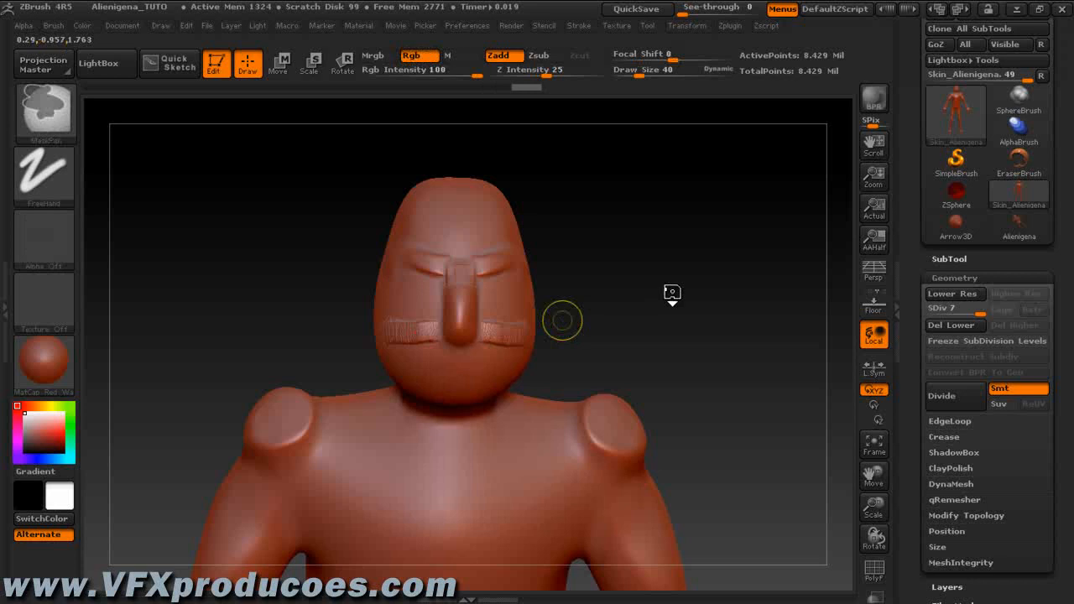
key(ctrl+z)
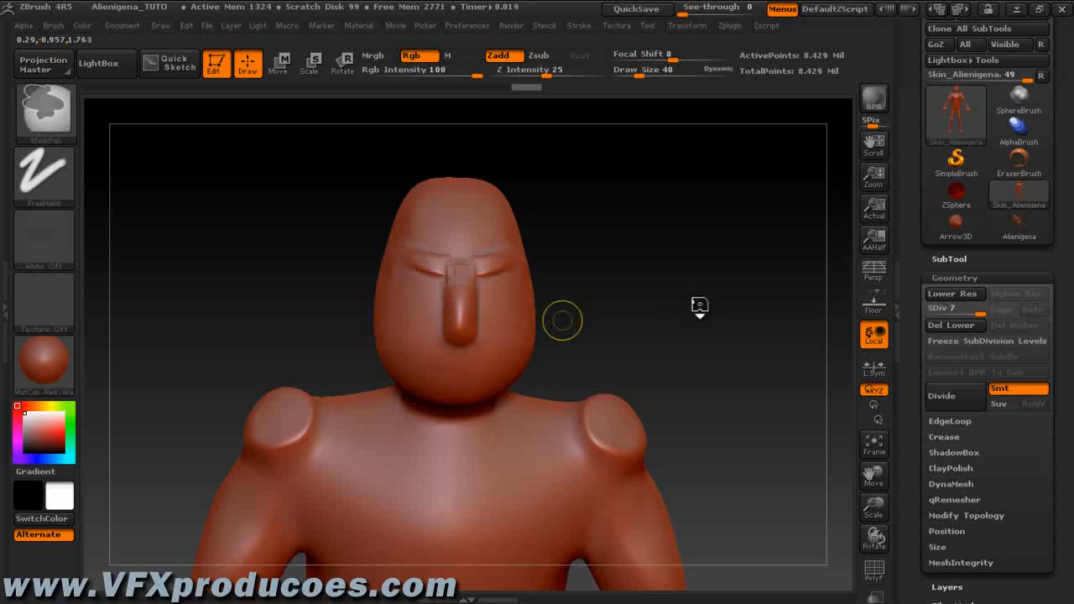
Refine the brow ridges from the side and blend them smoothly into the bridge of the nose
drag(672, 252, 615, 264)
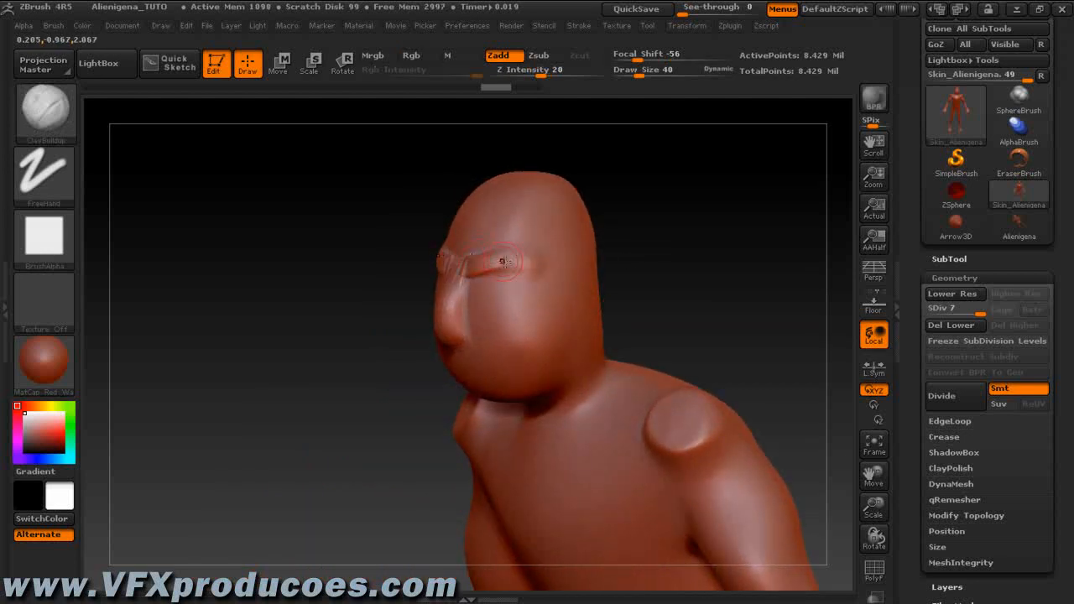
key(ctrl)
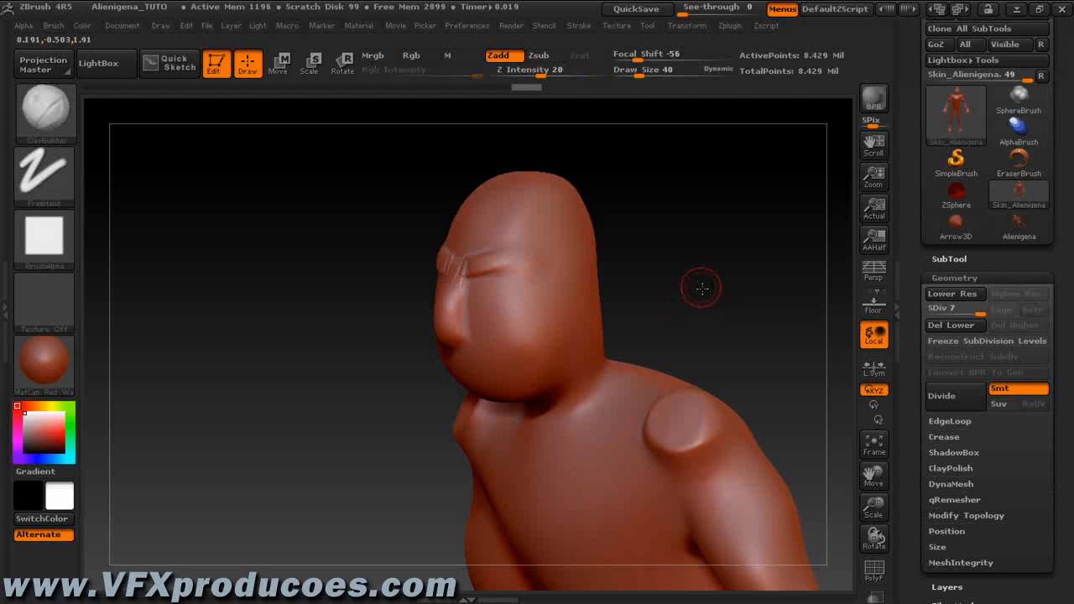
drag(699, 288, 747, 276)
key(ctrl)
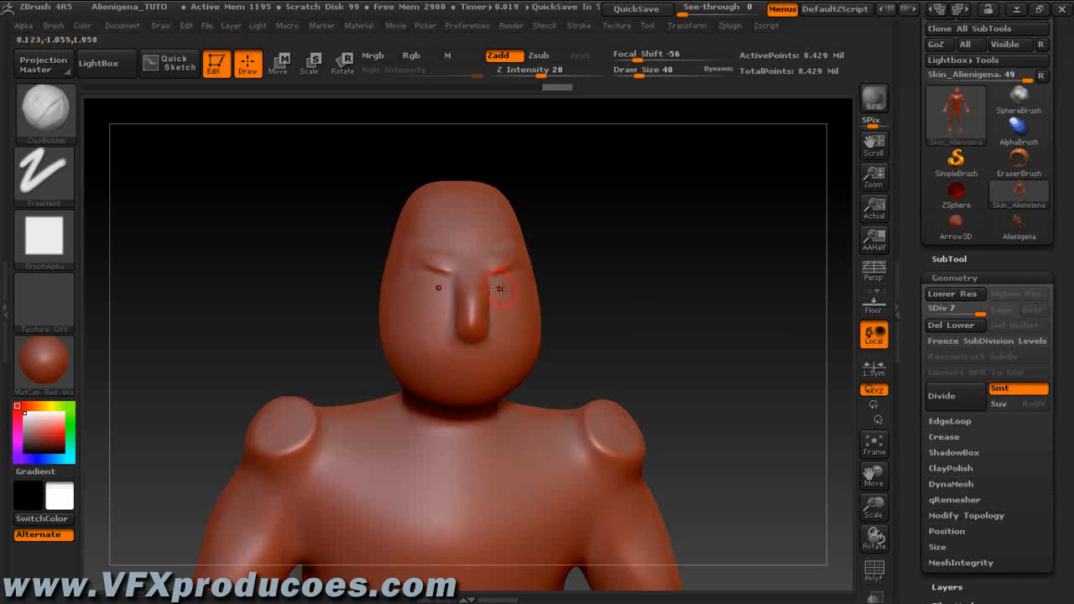
Sculpt symmetrical eye sockets with raised lower rims beneath the brow ridges and smooth them
drag(653, 295, 650, 305)
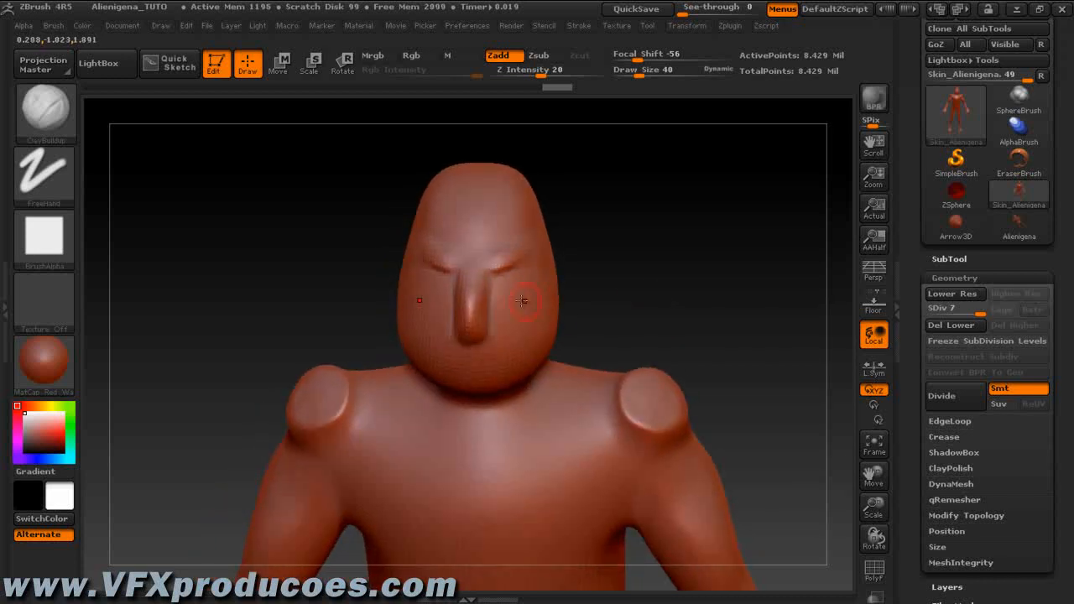
mouse_move(498, 285)
mouse_down()
mouse_move(528, 277)
mouse_move(505, 286)
mouse_up()
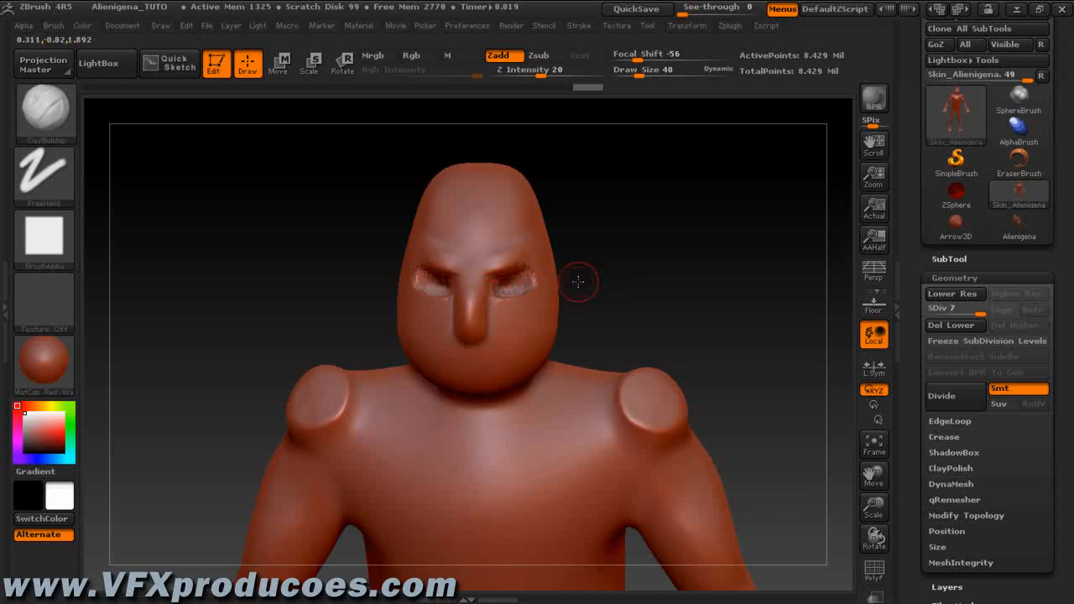
key(shift)
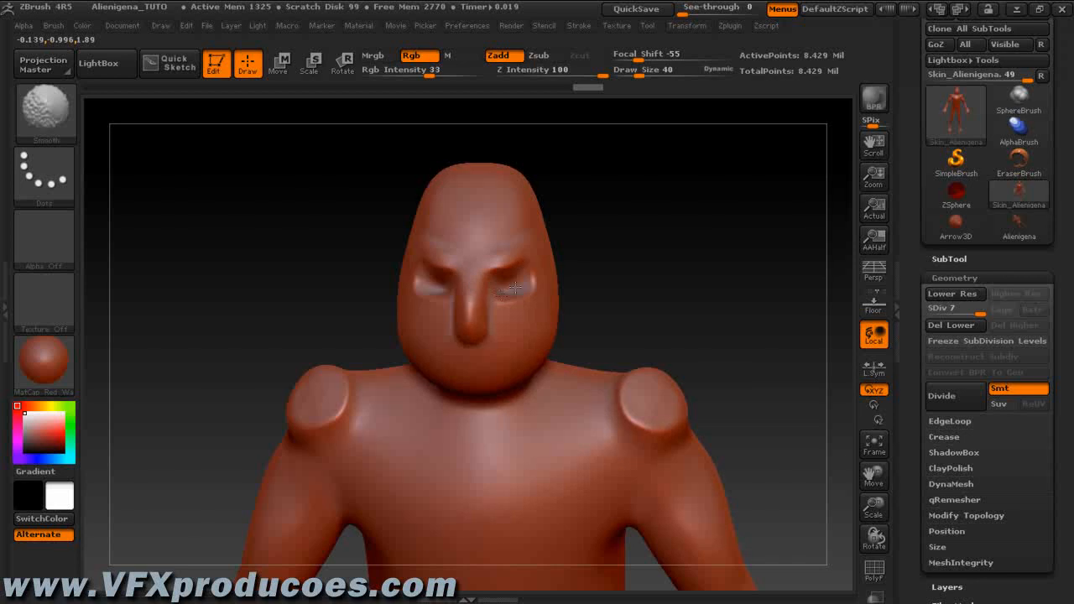
Build up a thick ridge from the tip of the nose across the cheek with ClayBuildup, curving upward at its outer end, and undo the last stroke
mouse_move(599, 328)
mouse_down()
mouse_move(654, 252)
mouse_move(651, 264)
mouse_up()
drag(874, 506, 882, 575)
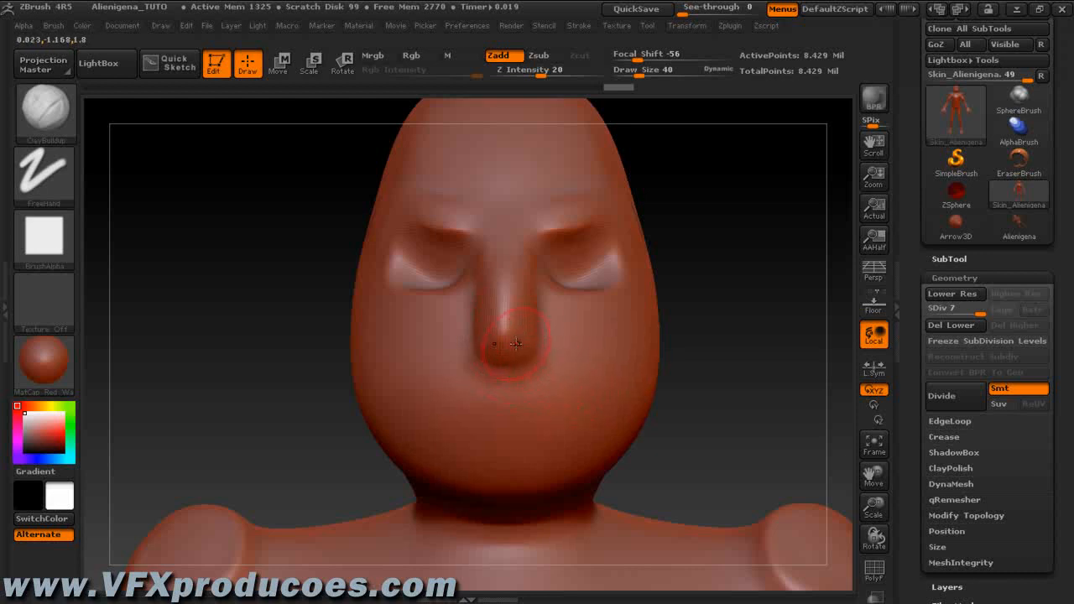
drag(719, 319, 711, 330)
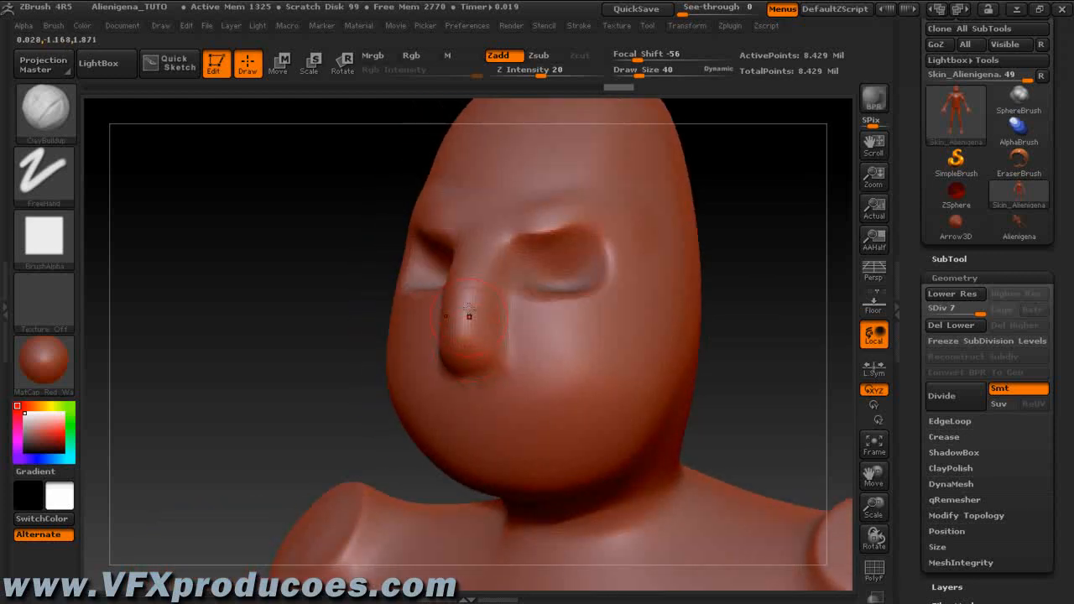
drag(713, 337, 587, 346)
mouse_move(484, 305)
mouse_down()
mouse_move(468, 353)
mouse_move(489, 337)
mouse_move(525, 356)
mouse_move(655, 362)
mouse_move(731, 324)
mouse_move(709, 372)
mouse_move(565, 335)
mouse_move(544, 345)
mouse_move(634, 360)
mouse_move(704, 342)
mouse_move(696, 329)
mouse_move(638, 352)
mouse_move(565, 344)
mouse_up()
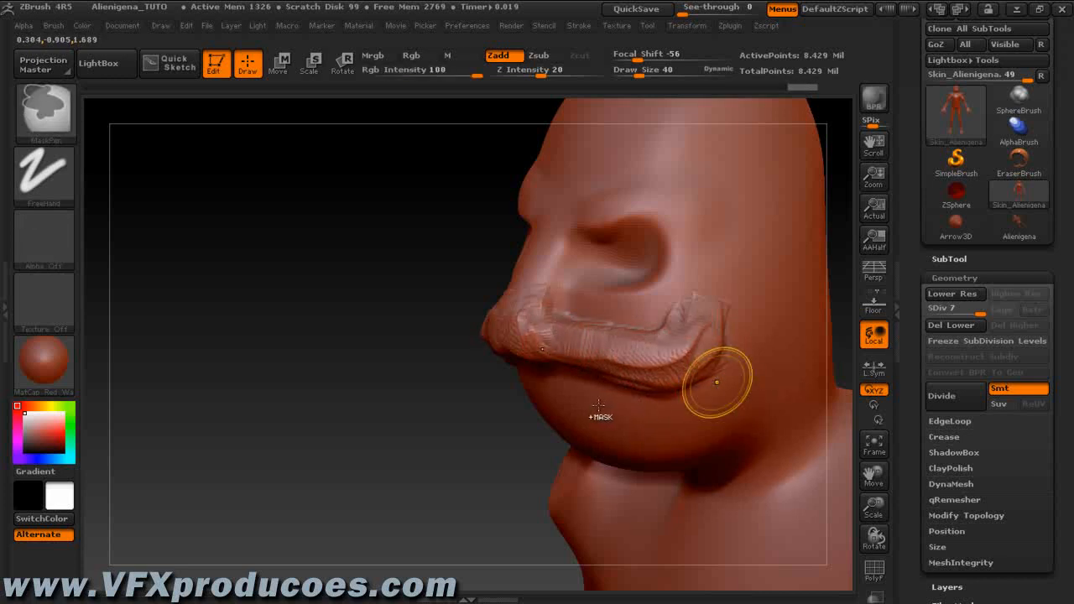
key(ctrl+z)
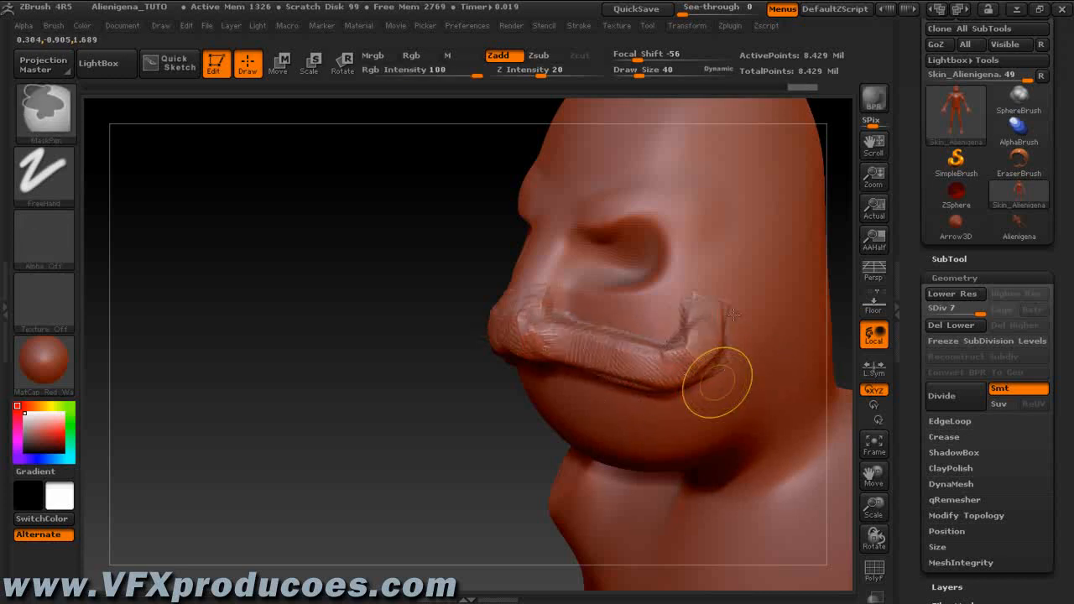
mouse_move(690, 354)
shift+mouse_down()
mouse_move(682, 323)
mouse_move(650, 345)
mouse_move(554, 339)
mouse_move(497, 319)
mouse_move(523, 309)
shift+mouse_up()
drag(601, 75, 571, 78)
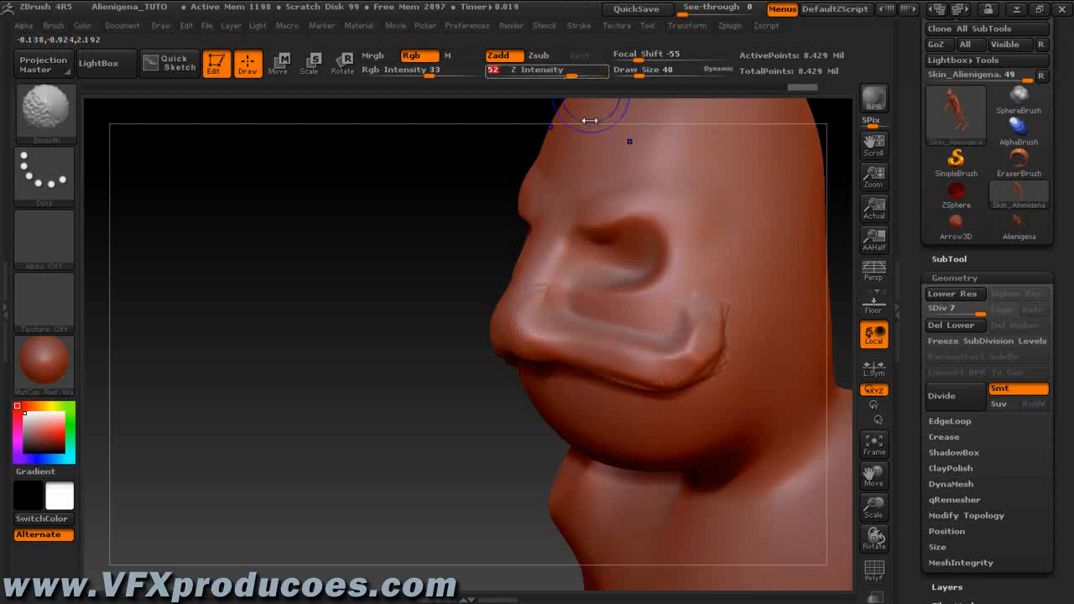
click(556, 77)
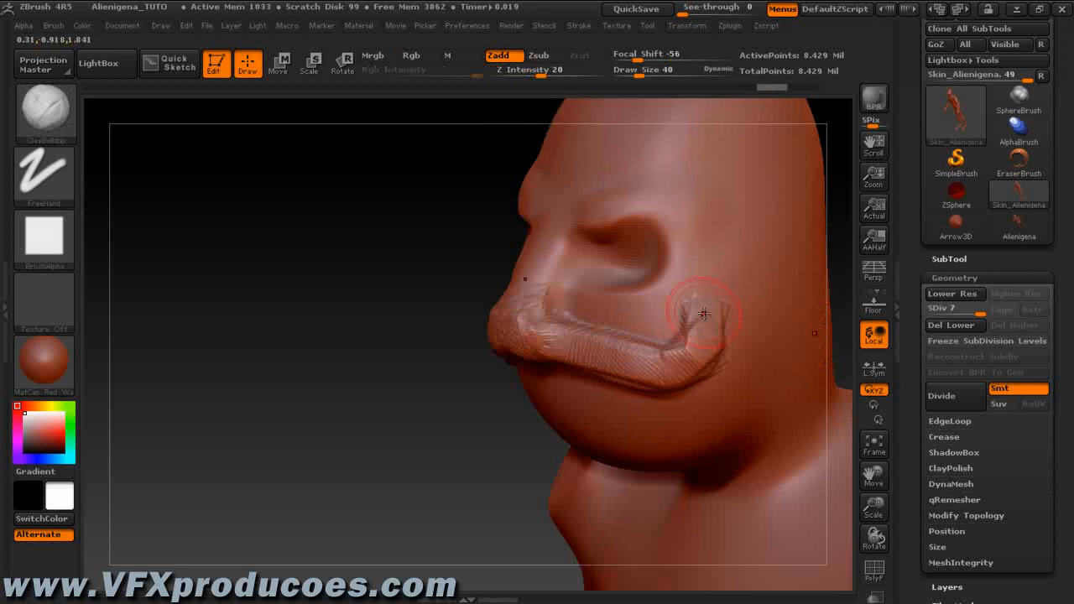
Set the Smooth brush's Z Intensity to 40 and smooth the cheek ridges from the nose to their outer ends
key(shift)
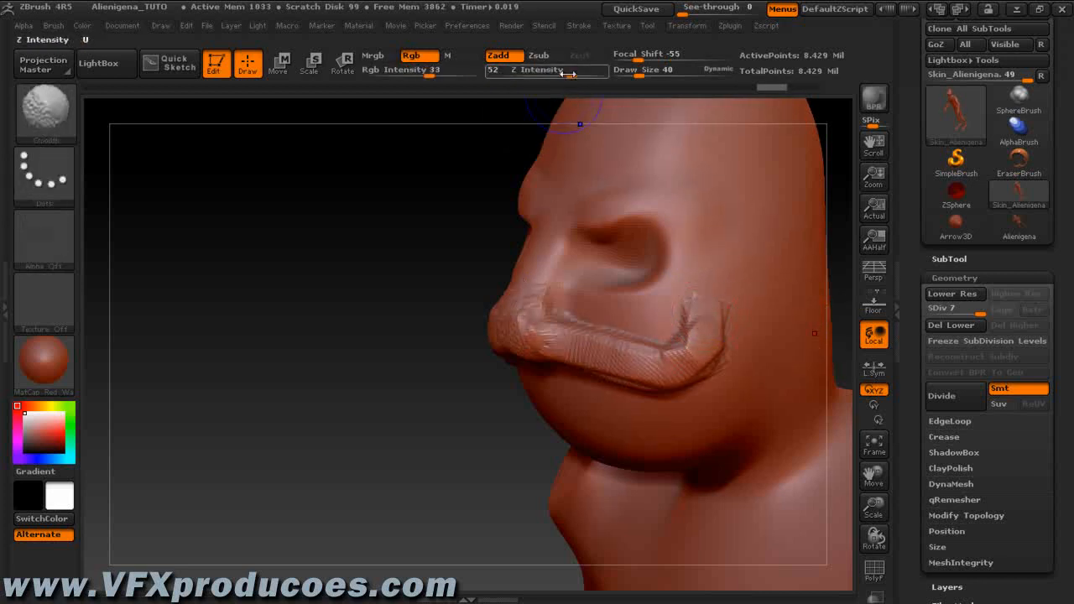
text(u)
text(40)
mouse_move(713, 311)
shift+mouse_down()
mouse_move(699, 333)
mouse_move(712, 362)
shift+mouse_up()
mouse_move(631, 334)
shift+mouse_down()
mouse_move(558, 327)
mouse_move(520, 287)
shift+mouse_up()
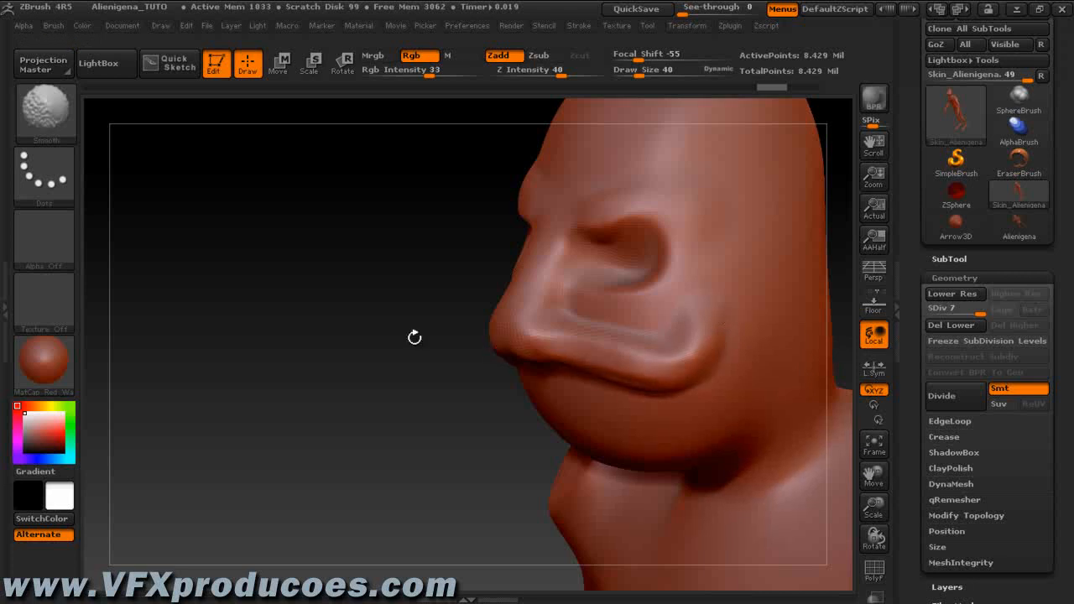
drag(372, 355, 520, 306)
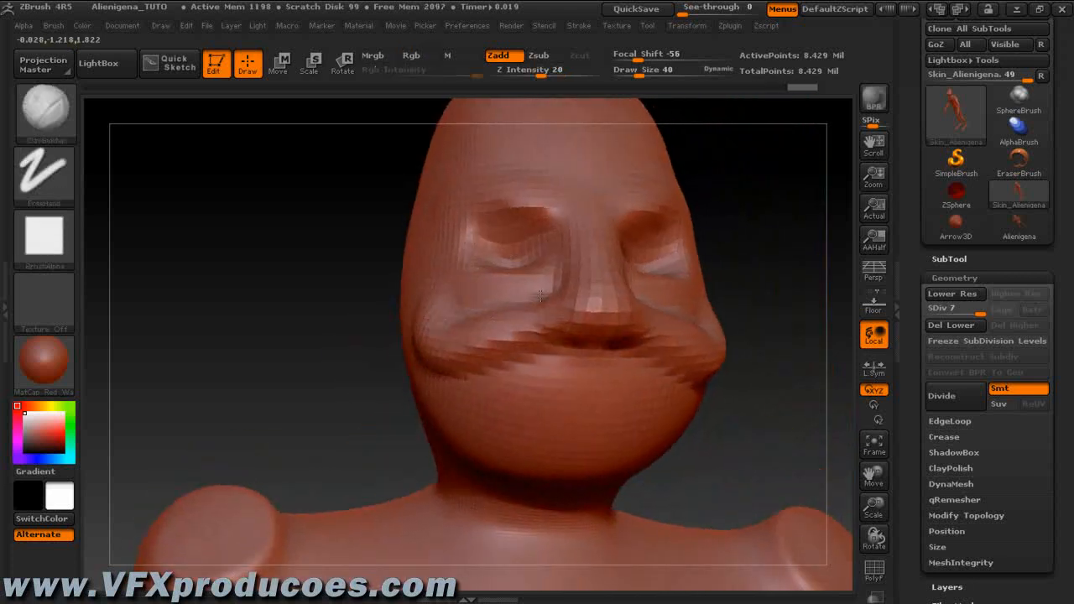
key(shift)
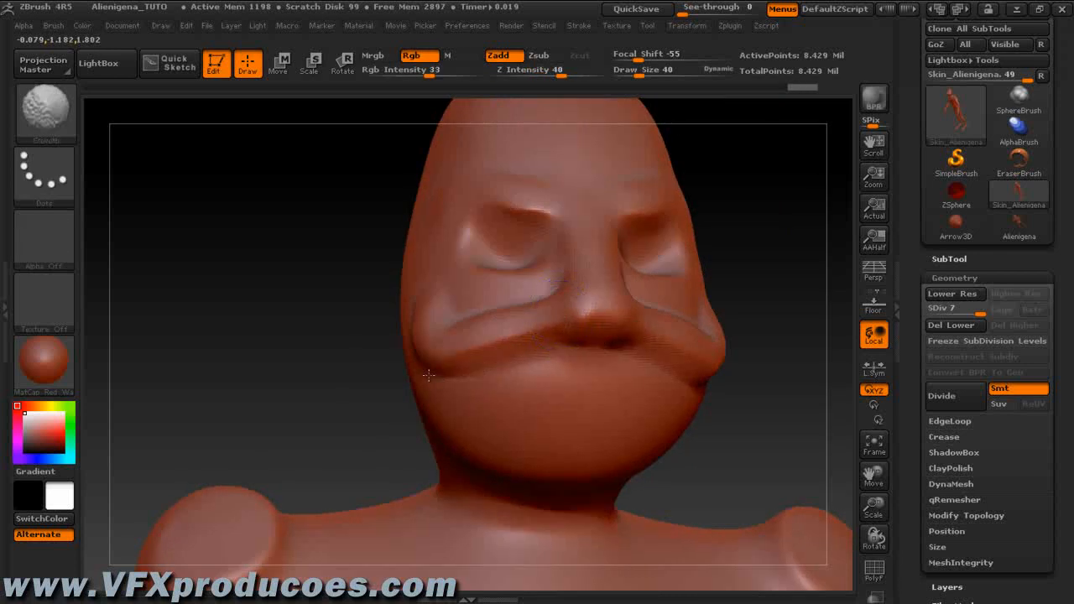
mouse_move(410, 324)
shift+mouse_down()
mouse_move(407, 288)
mouse_move(414, 323)
shift+mouse_up()
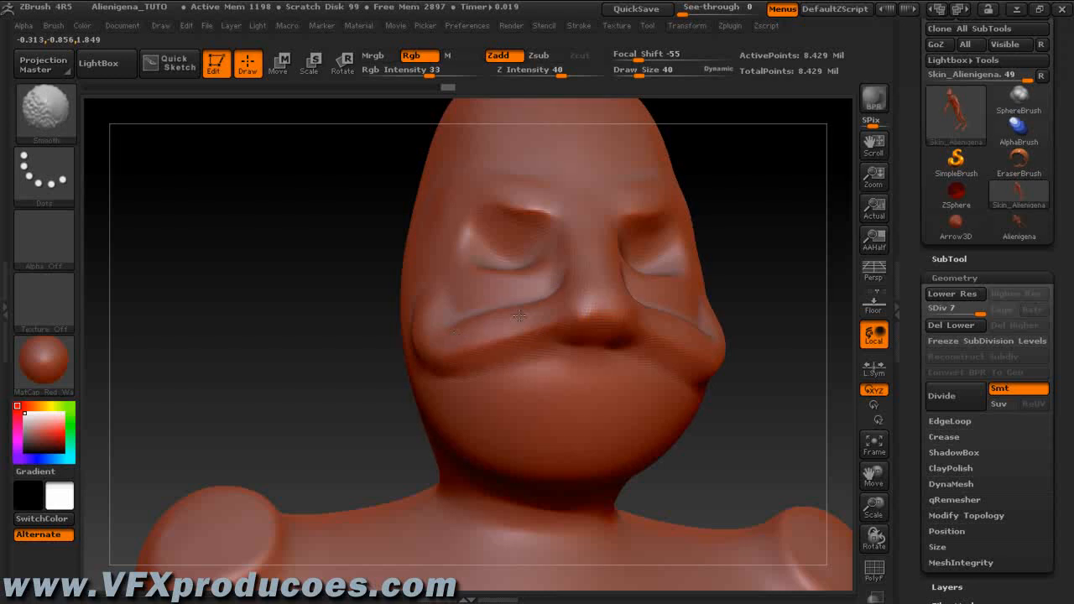
Build up the upper lip and the lower lip symmetrically beneath the nose with ClayBuildup
drag(784, 240, 770, 277)
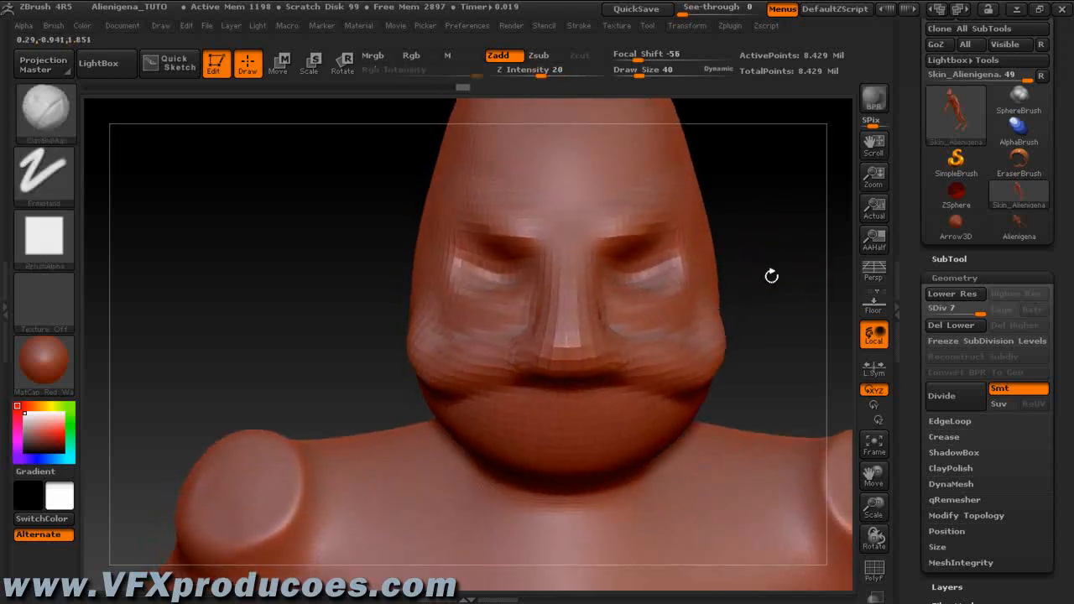
drag(784, 353, 779, 372)
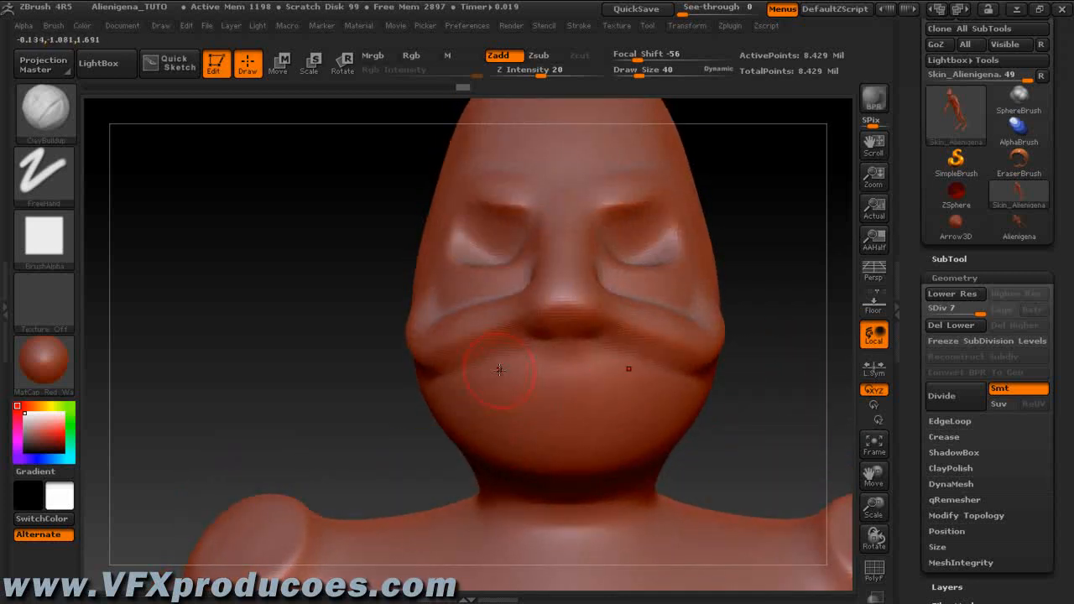
mouse_move(496, 372)
mouse_down()
mouse_move(516, 359)
mouse_move(550, 362)
mouse_move(528, 379)
mouse_move(550, 376)
mouse_up()
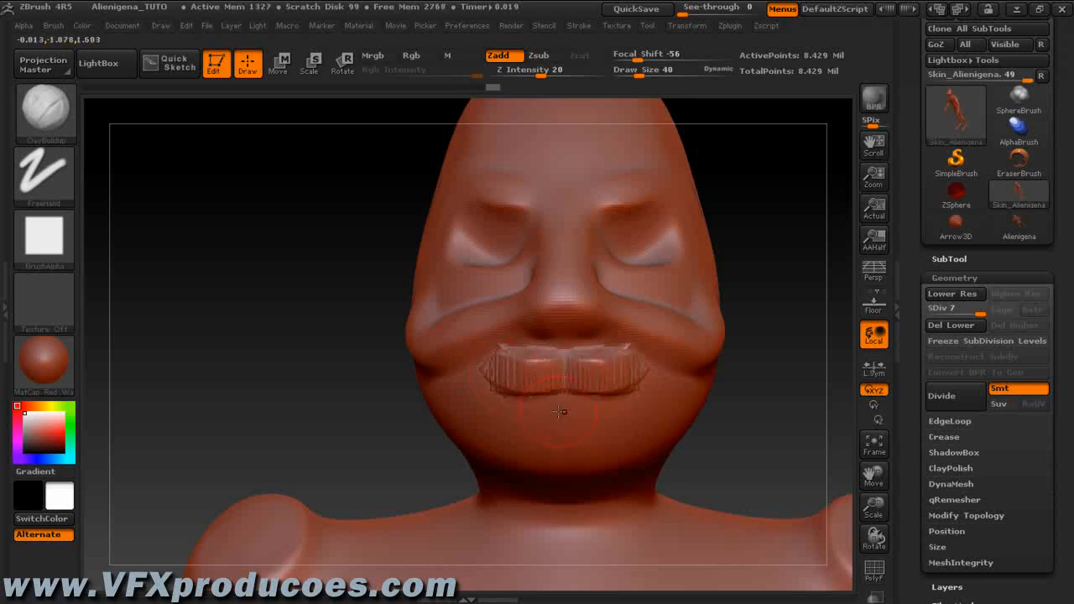
mouse_move(525, 417)
mouse_down()
mouse_move(534, 437)
mouse_move(536, 405)
mouse_move(499, 425)
mouse_up()
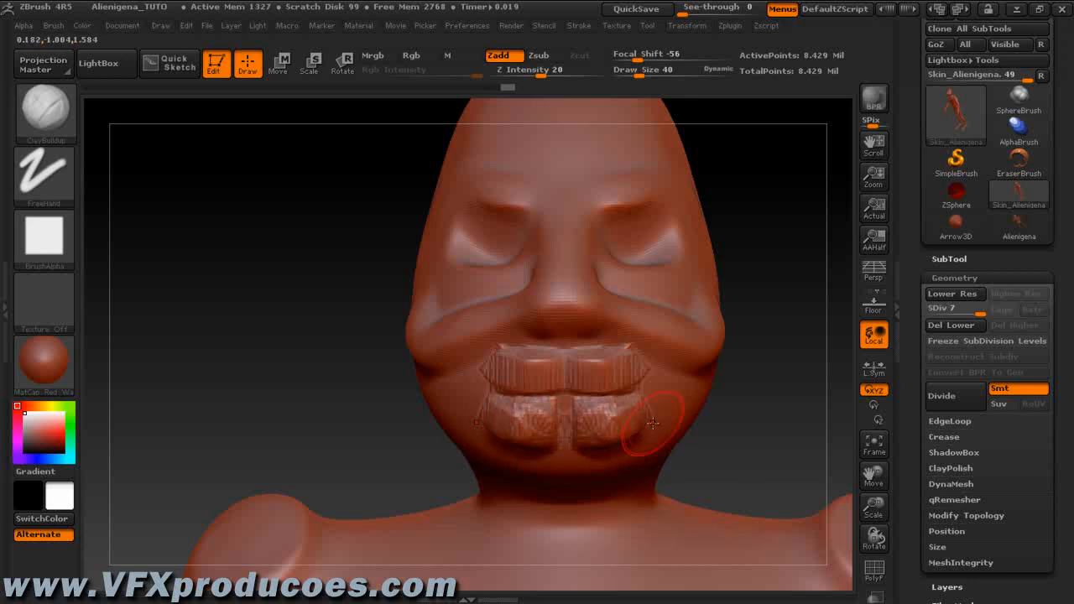
Smooth both lips and join the two halves of the upper lip in the middle
mouse_move(615, 383)
shift+mouse_down()
mouse_move(594, 396)
mouse_move(502, 376)
shift+mouse_up()
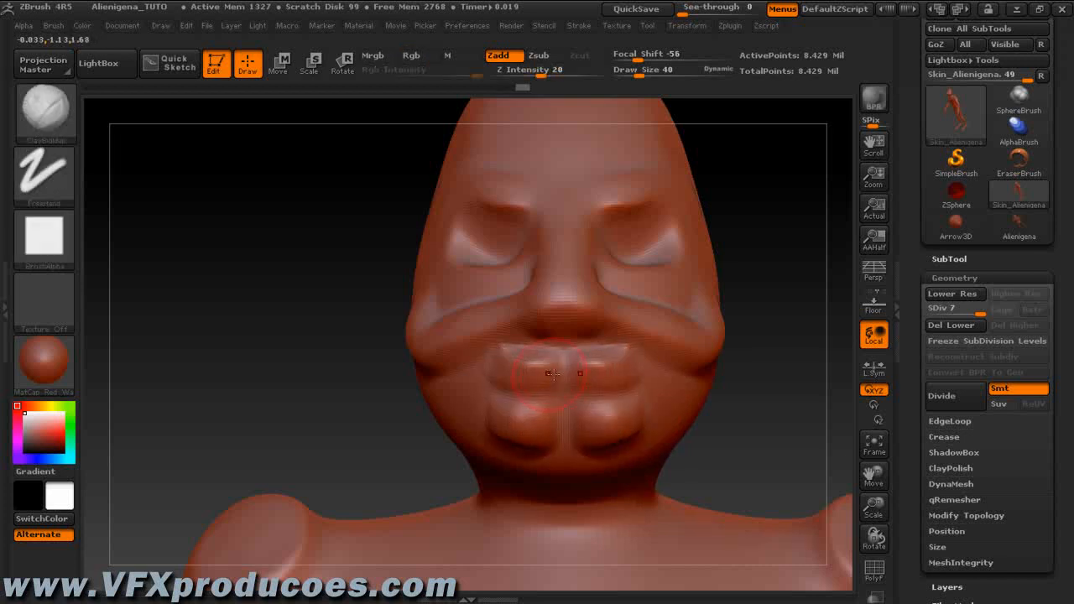
shift+drag(575, 374, 537, 378)
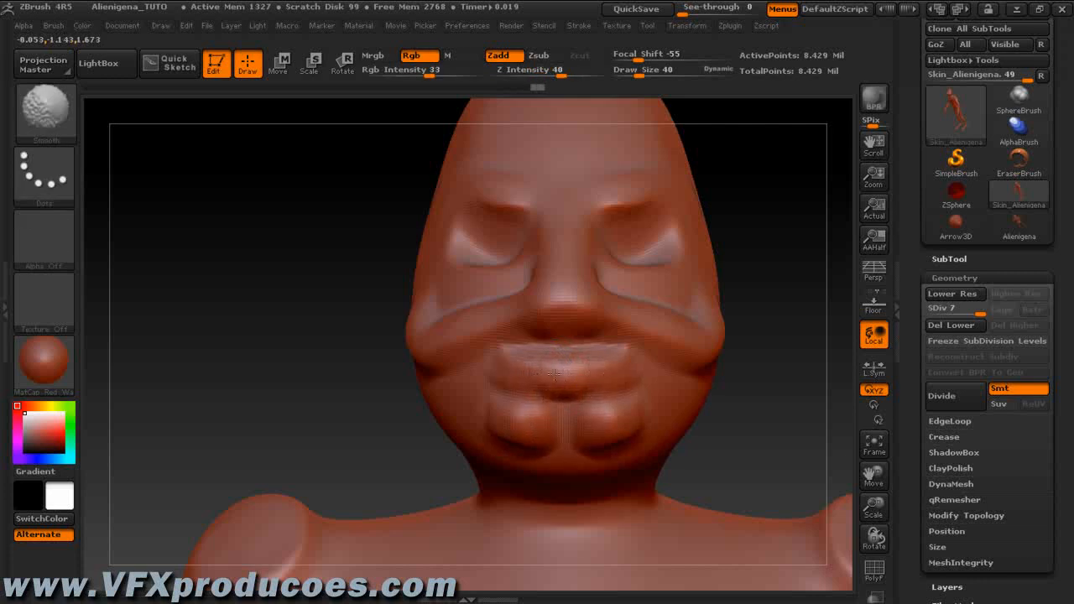
shift+drag(548, 376, 540, 377)
shift+drag(505, 416, 492, 418)
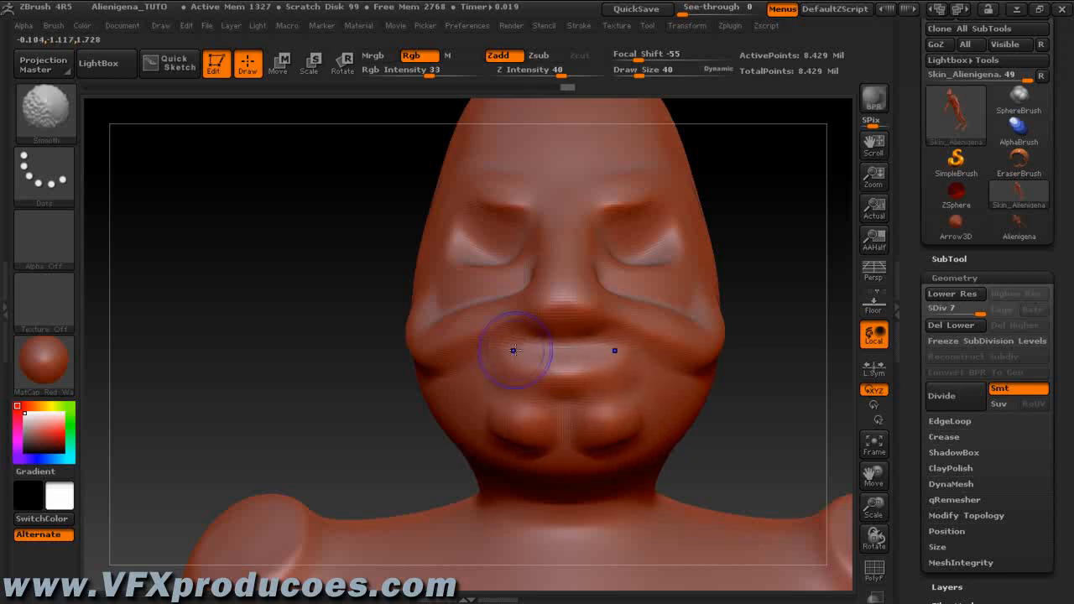
Add volume along the cheek ridges and under the nose with ClayBuildup, and smooth the new strokes
mouse_move(470, 347)
mouse_down()
mouse_move(528, 337)
mouse_move(446, 354)
mouse_up()
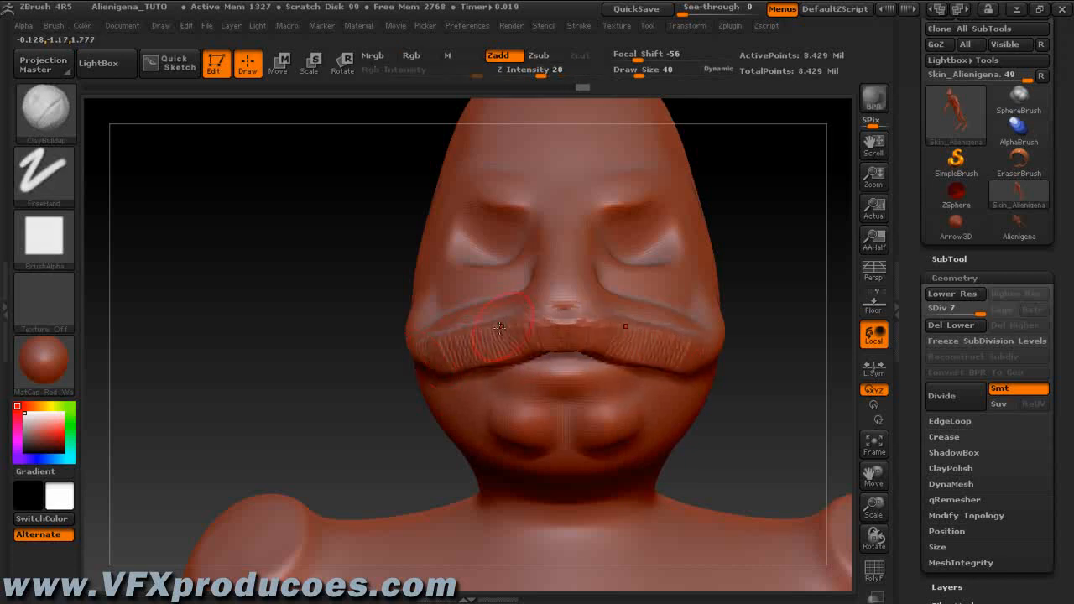
key(shift)
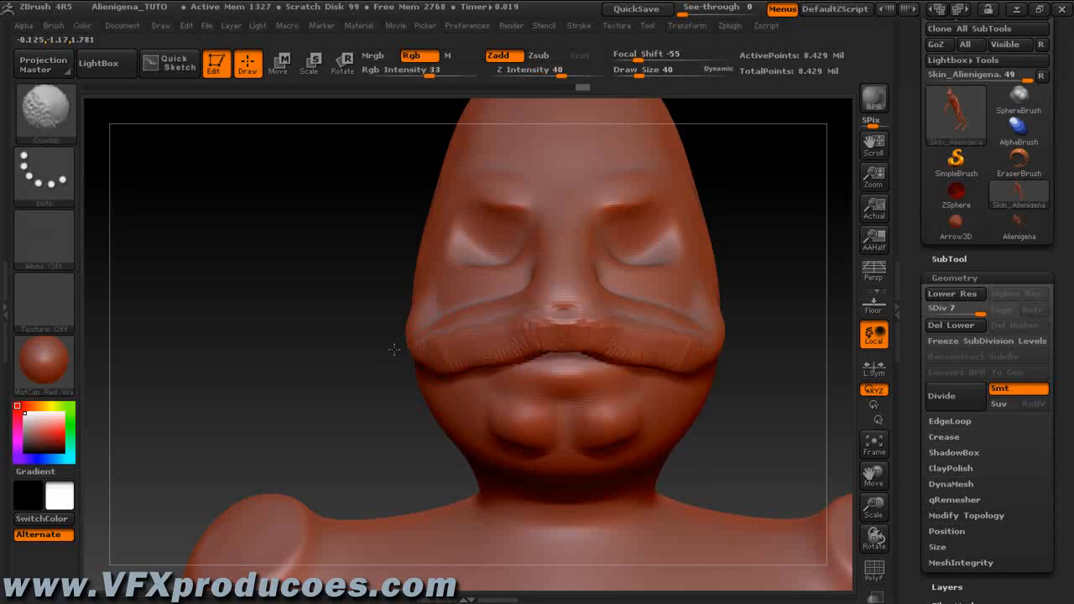
mouse_move(463, 338)
shift+mouse_down()
mouse_move(562, 317)
mouse_move(492, 335)
shift+mouse_up()
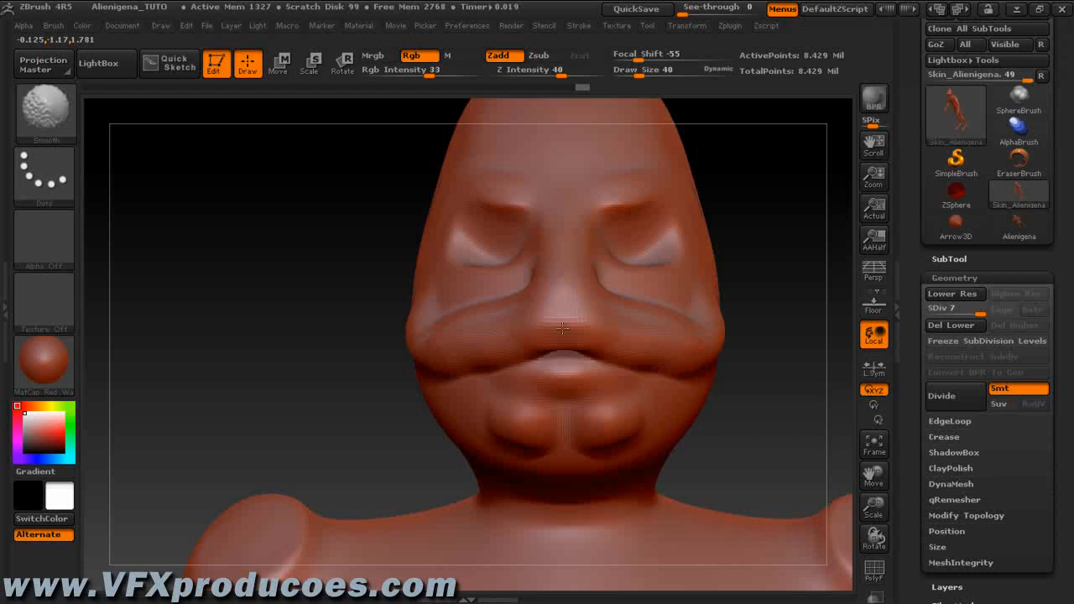
shift+drag(494, 335, 534, 316)
shift+drag(453, 337, 446, 326)
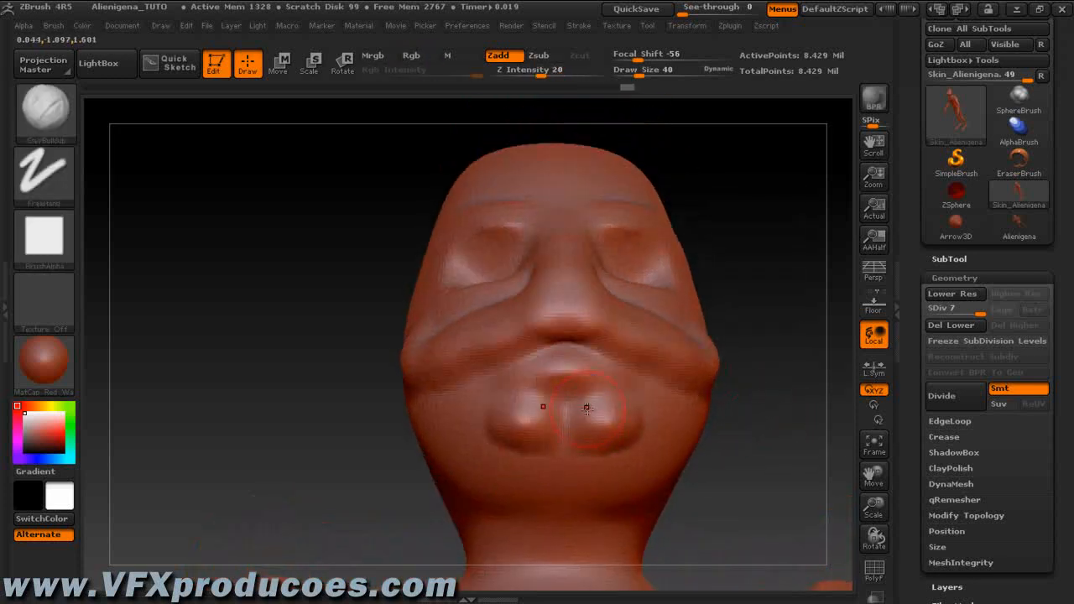
Widen and thicken the lower lip with ClayBuildup, smooth its outer ends, and check the face from below and the front
mouse_move(586, 403)
mouse_down()
mouse_move(584, 428)
mouse_move(625, 416)
mouse_move(650, 424)
mouse_move(630, 420)
mouse_up()
mouse_move(492, 411)
shift+mouse_down()
mouse_move(566, 407)
mouse_move(512, 415)
shift+mouse_up()
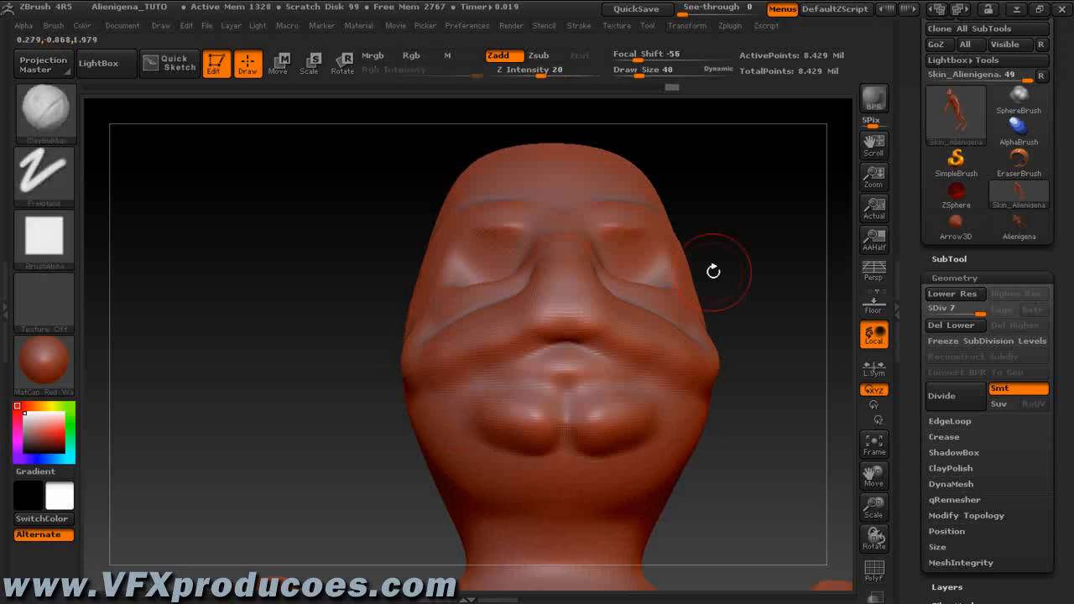
drag(748, 252, 758, 345)
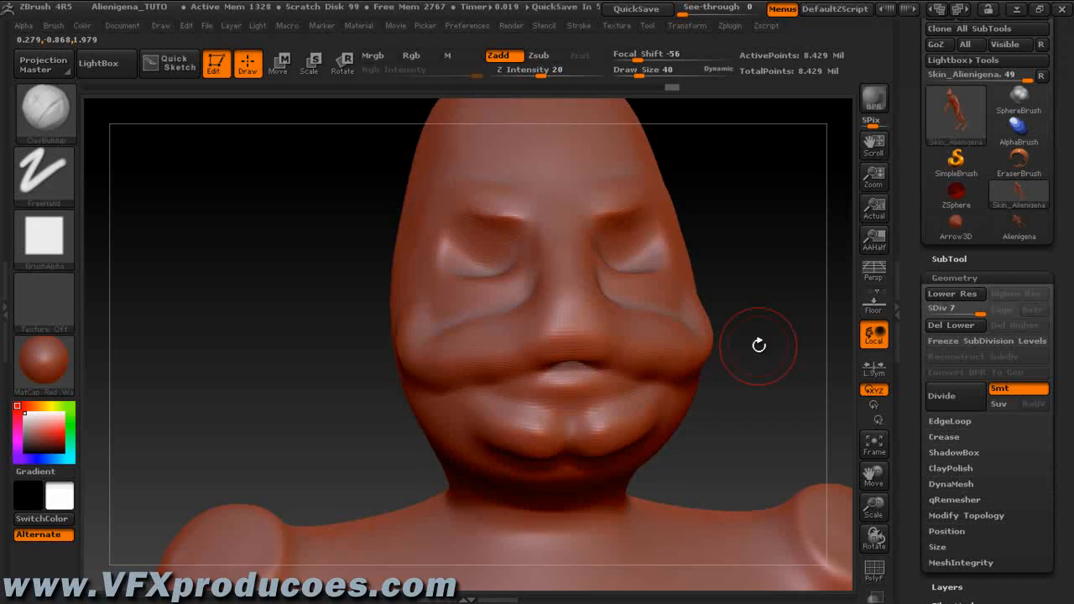
drag(752, 271, 755, 246)
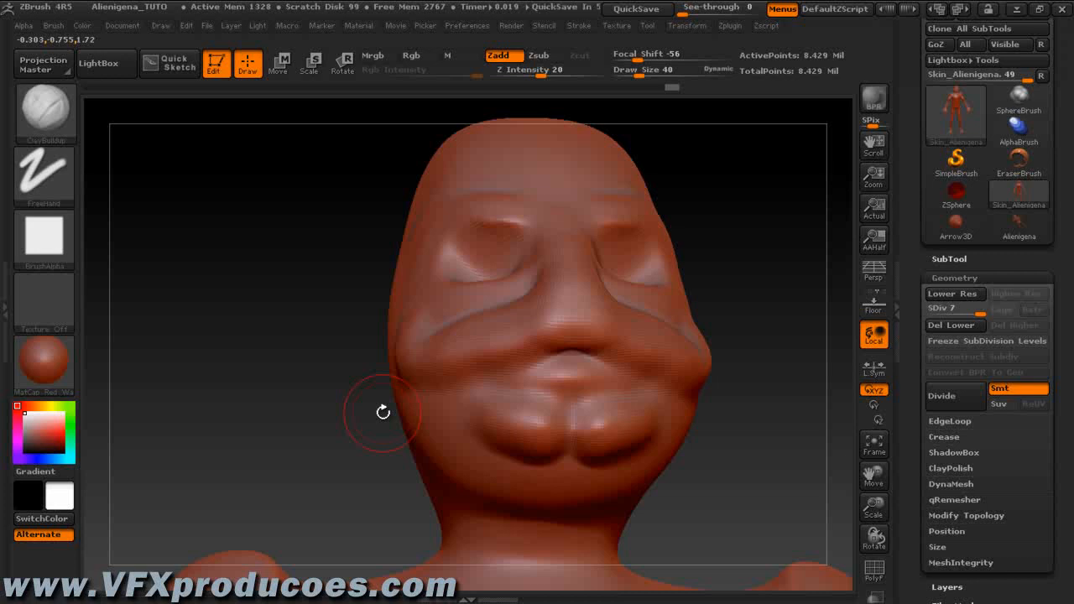
Switch to the Dam_Standard brush for carving creases into the face
key(b)
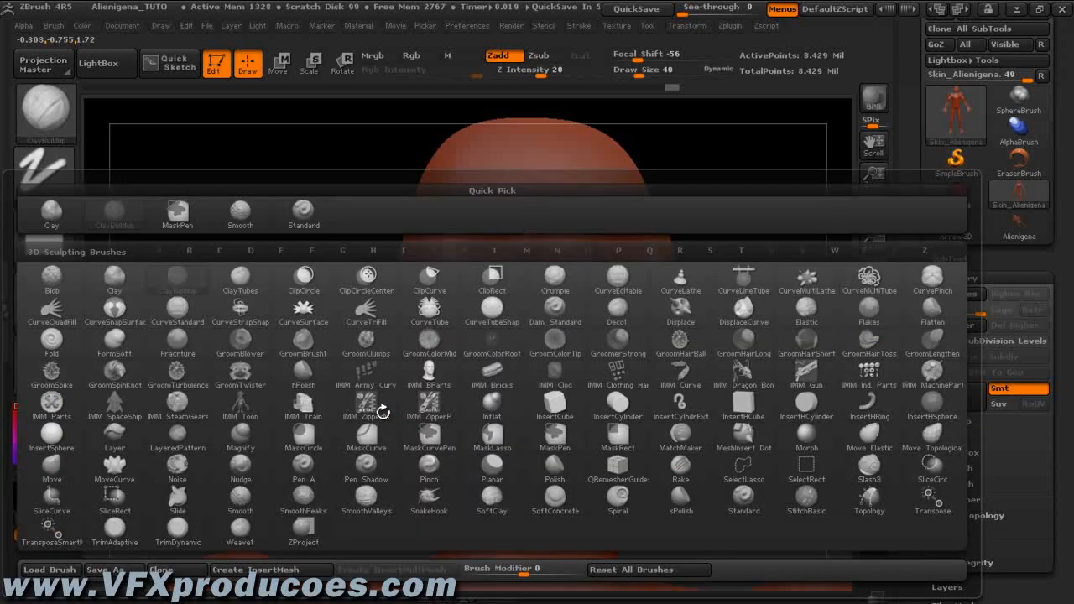
key(d)
key(s)
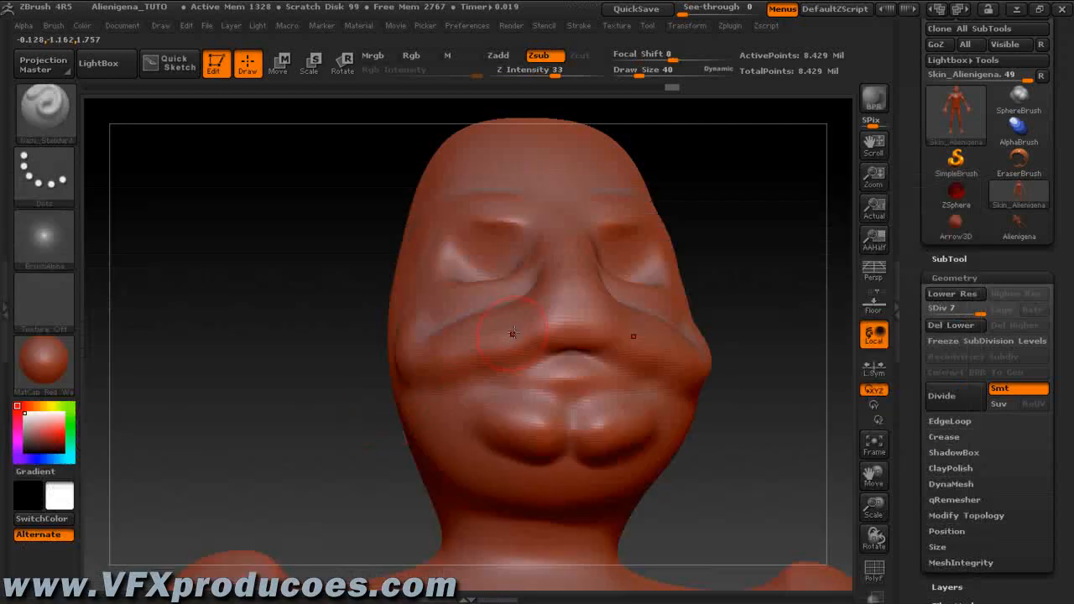
Carve the mouth line between the lips with Dam_Standard at draw size 12 and smooth its outer ends
drag(569, 360, 529, 360)
drag(571, 358, 515, 365)
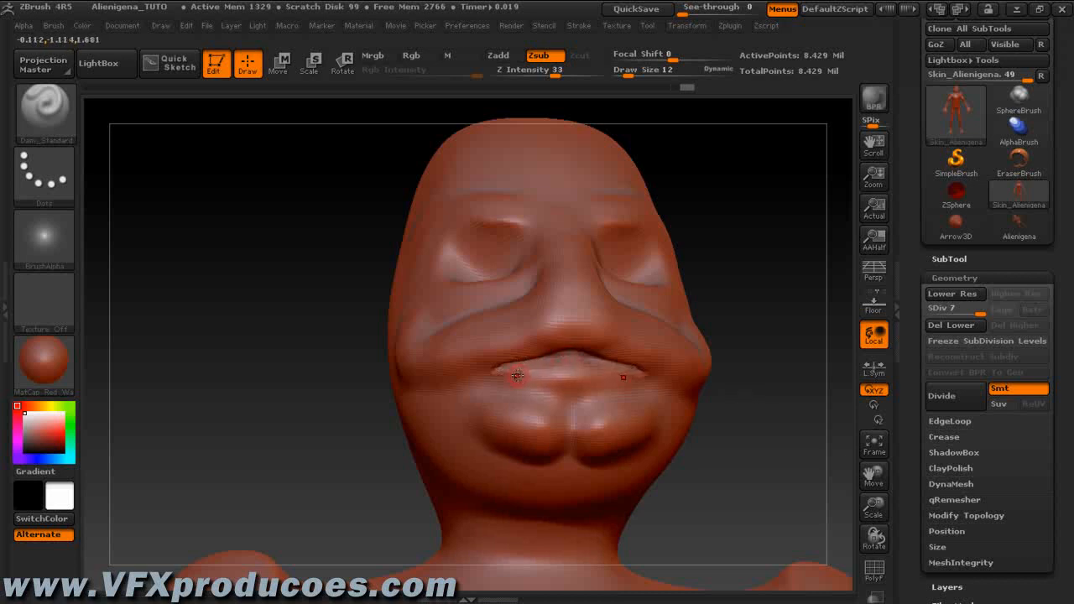
key(shift)
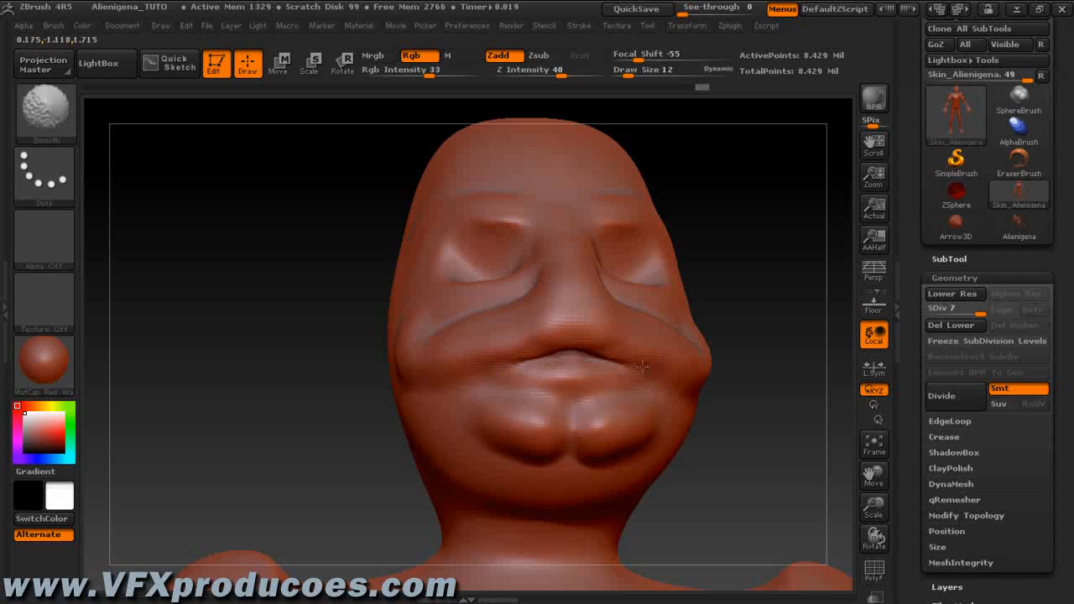
mouse_move(799, 367)
mouse_down()
mouse_move(778, 394)
mouse_move(781, 335)
mouse_up()
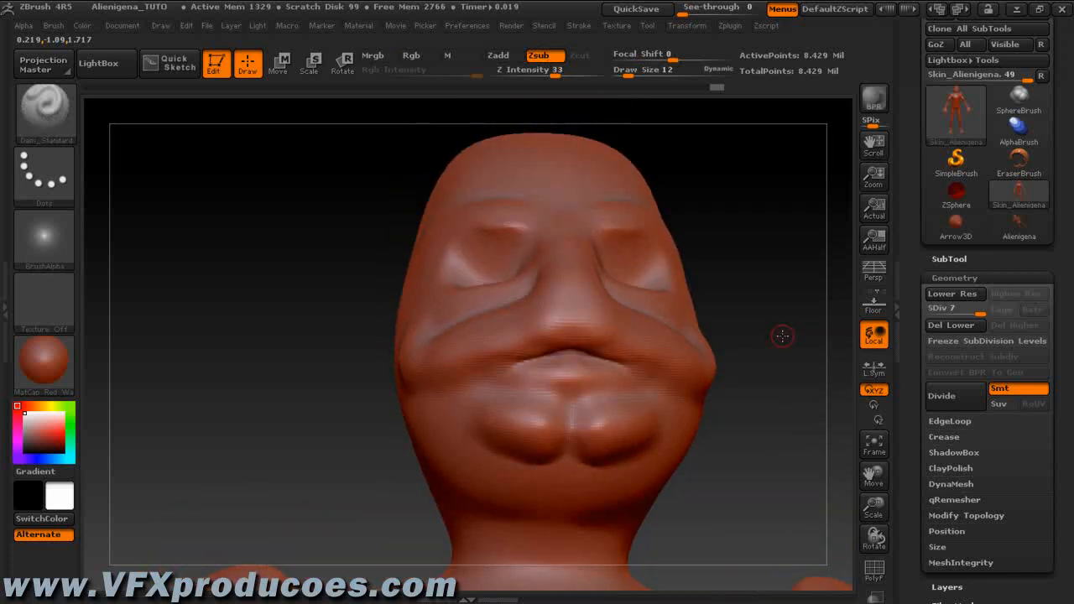
Save the alien project file
drag(793, 314, 794, 362)
drag(789, 287, 801, 326)
key(ctrl+s)
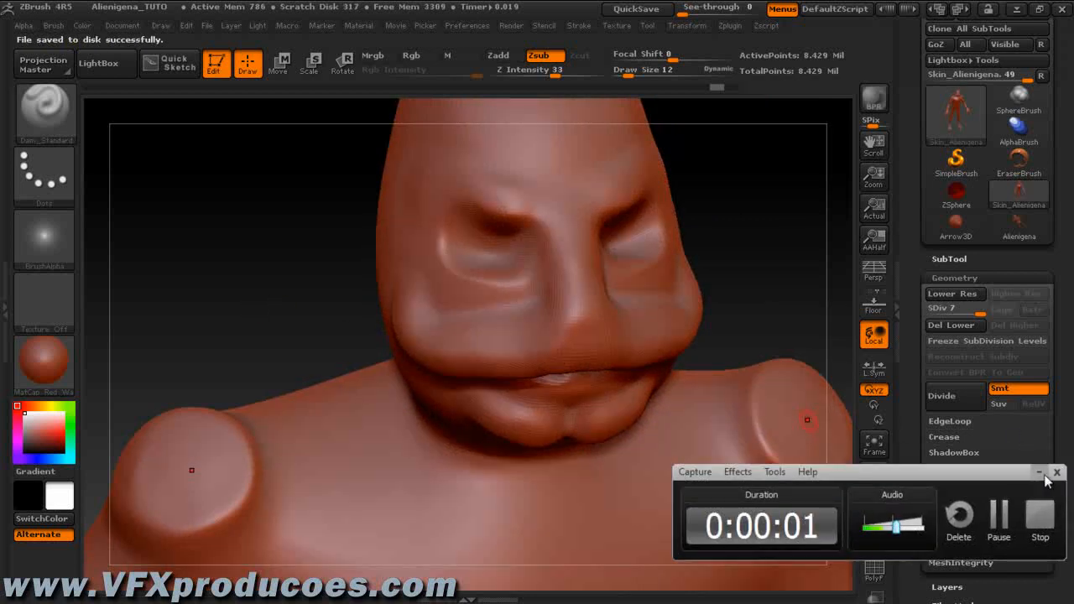
Smooth the cheek folds and the outer edges of the cheeks with the Smooth brush at draw size 44
drag(773, 226, 773, 214)
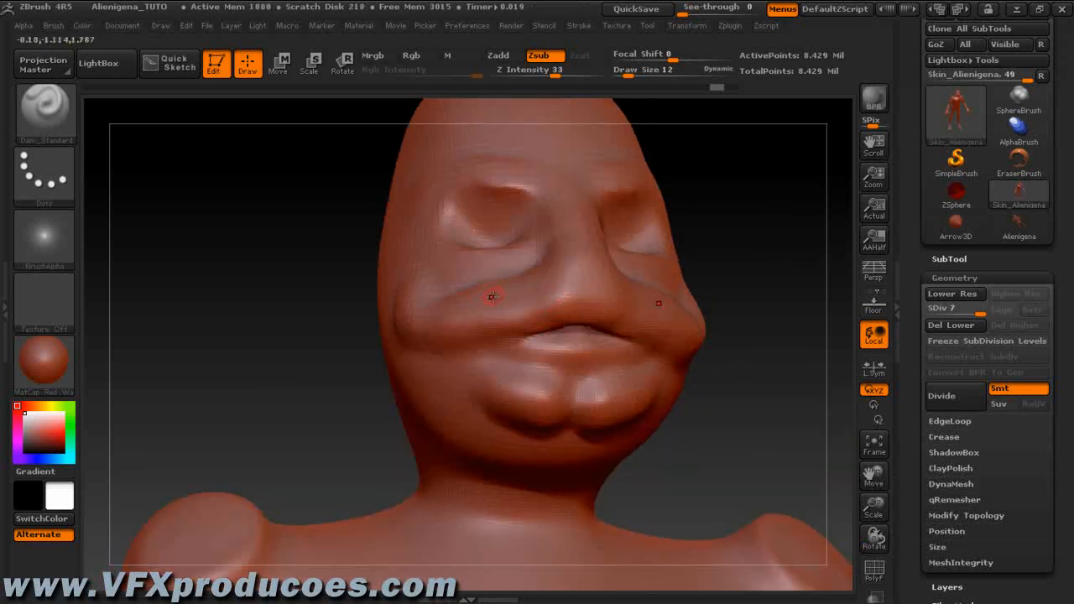
key(])
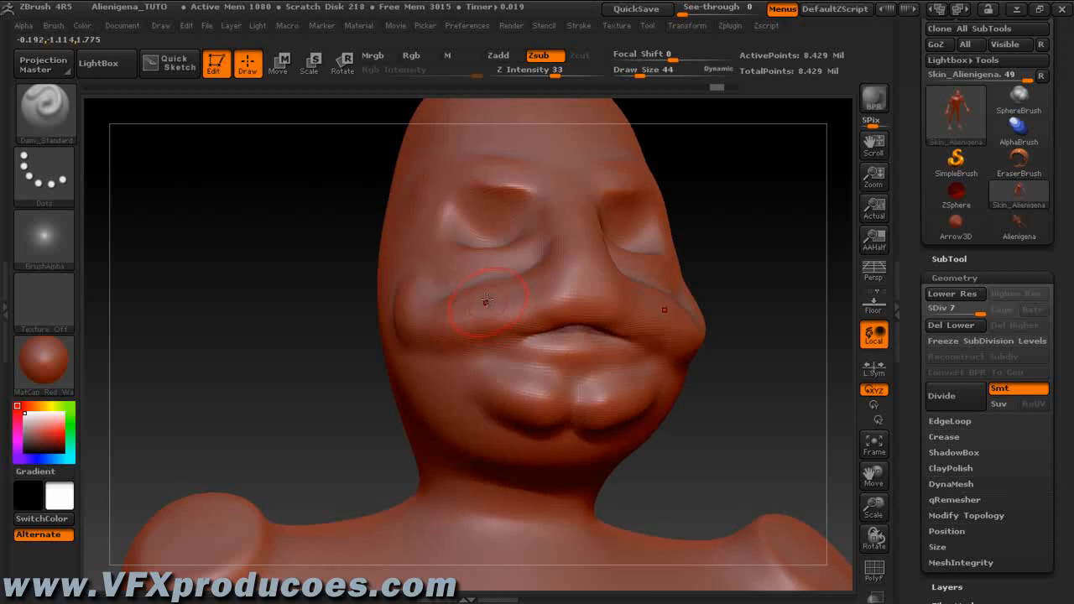
shift+drag(434, 295, 488, 282)
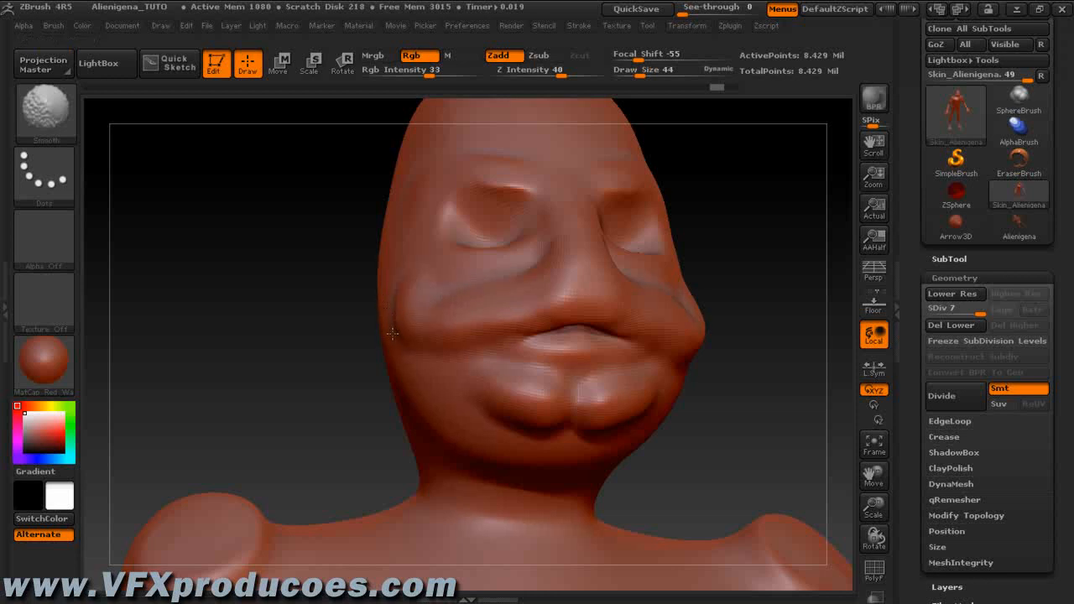
shift+drag(417, 359, 427, 257)
mouse_move(753, 230)
mouse_down()
mouse_move(754, 277)
mouse_move(737, 266)
mouse_up()
drag(520, 283, 510, 284)
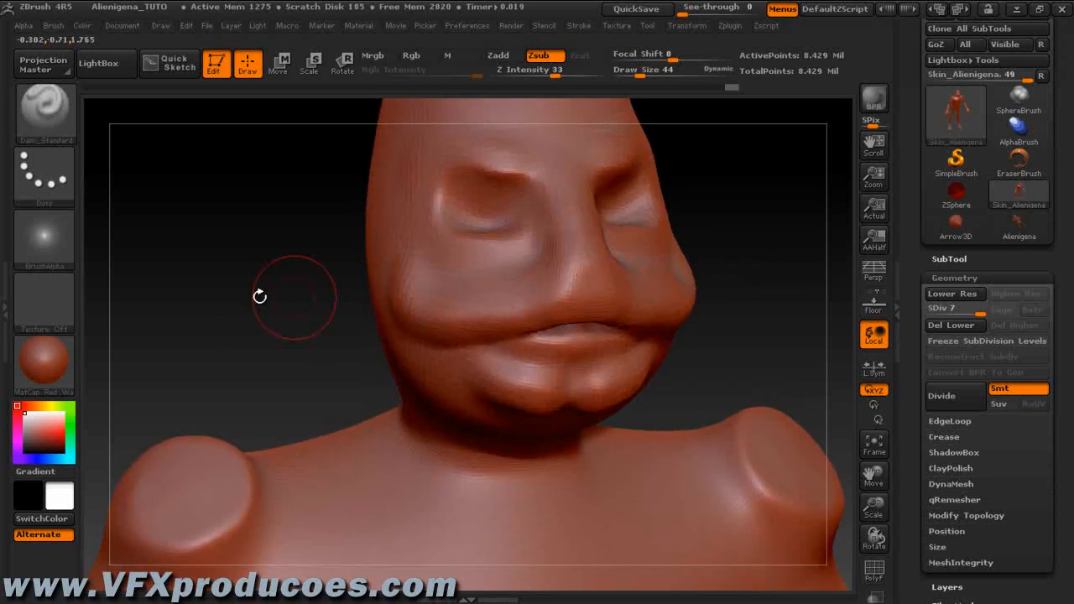
Build up the lower bridge, sides and tip of the nose with ClayBuildup at draw size 28
drag(263, 274, 243, 230)
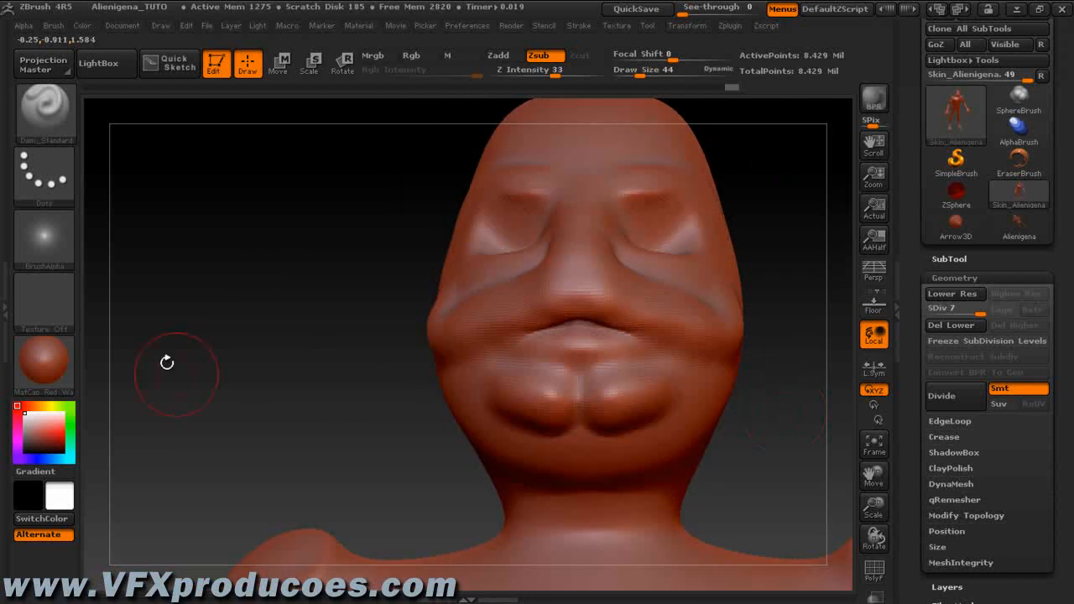
mouse_move(343, 290)
mouse_down()
mouse_move(336, 313)
mouse_move(352, 303)
mouse_up()
mouse_move(338, 254)
mouse_down()
mouse_move(338, 277)
mouse_move(332, 269)
mouse_up()
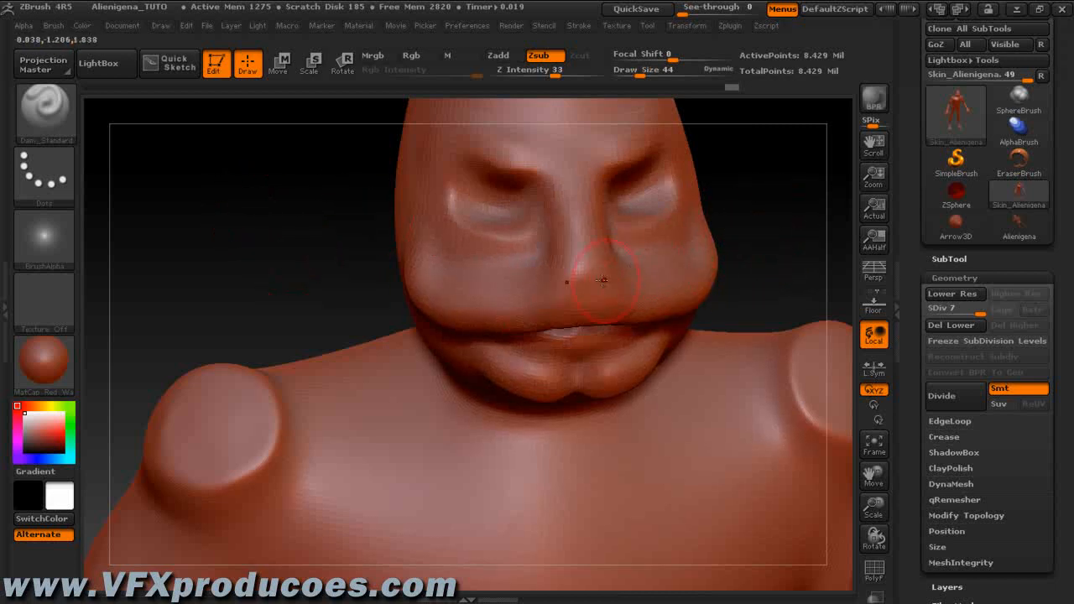
click(63, 130)
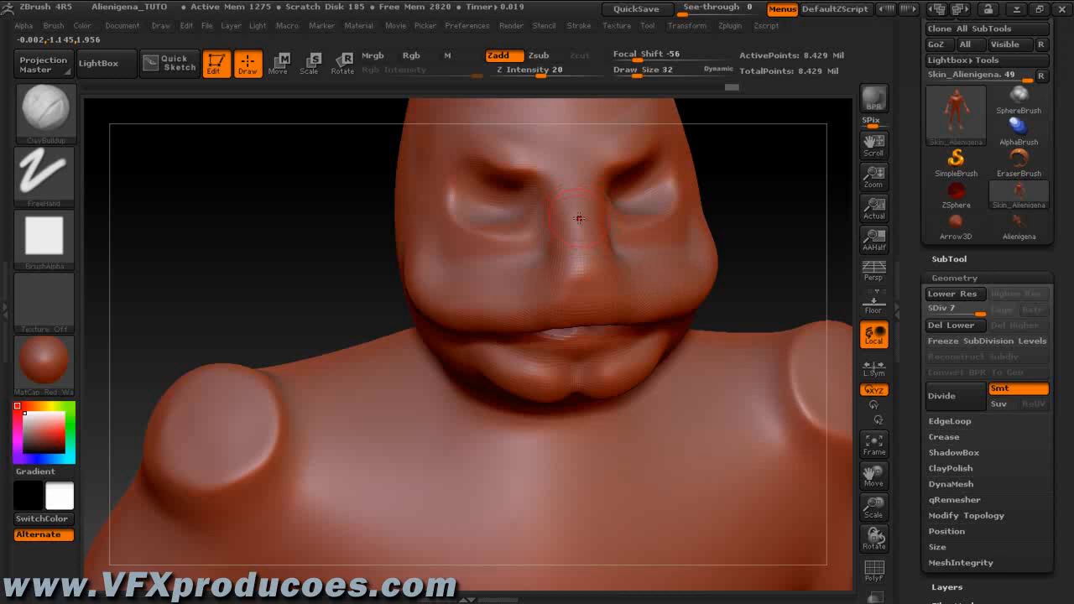
drag(582, 252, 588, 315)
drag(562, 243, 566, 314)
mouse_move(567, 254)
mouse_down()
mouse_move(563, 315)
mouse_move(580, 263)
mouse_move(584, 311)
mouse_move(572, 324)
mouse_move(590, 324)
mouse_move(592, 305)
mouse_up()
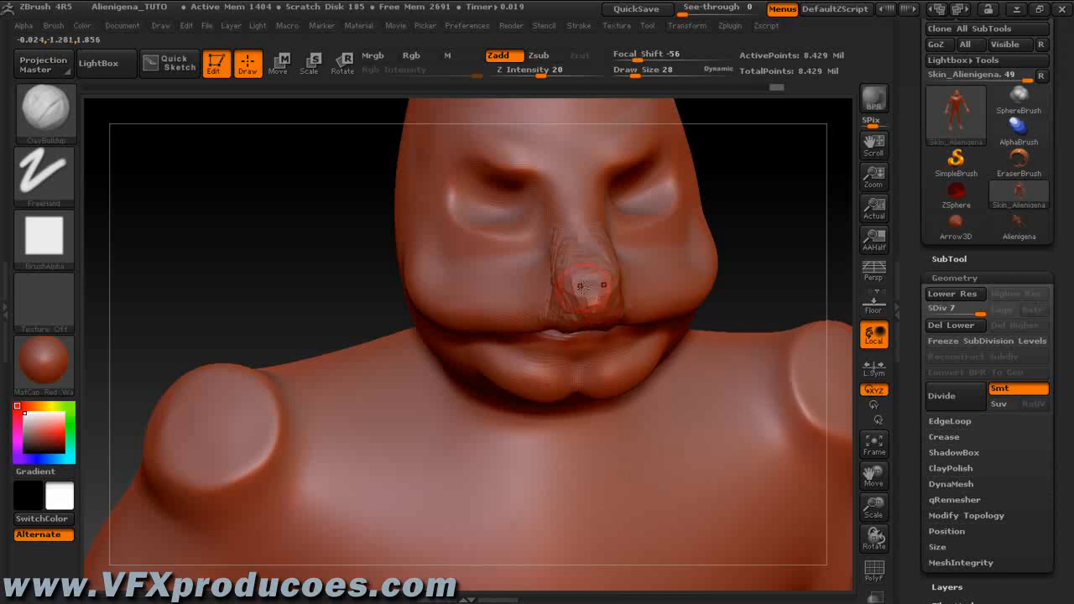
Smooth the fresh clay strokes on the nose's bridge, tip and underside
key(shift)
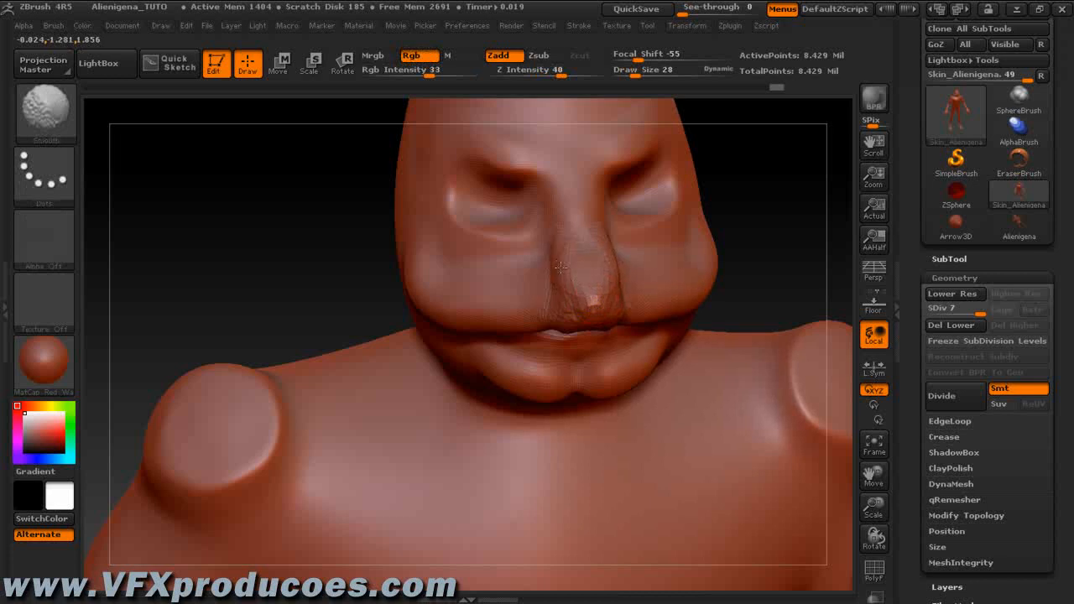
shift+drag(580, 317, 597, 304)
drag(791, 235, 770, 155)
key(shift)
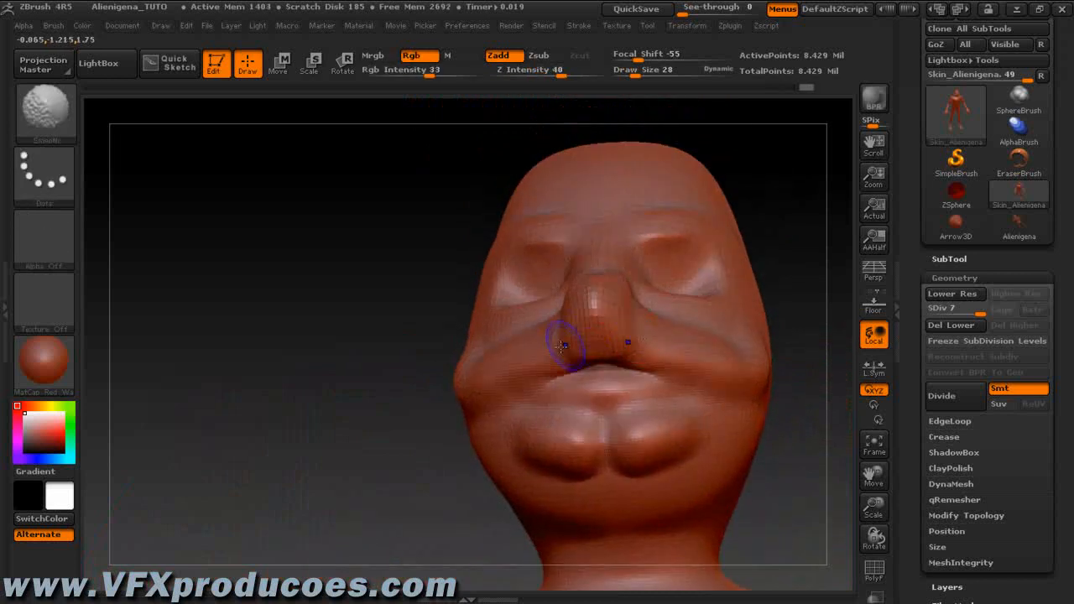
drag(309, 373, 300, 371)
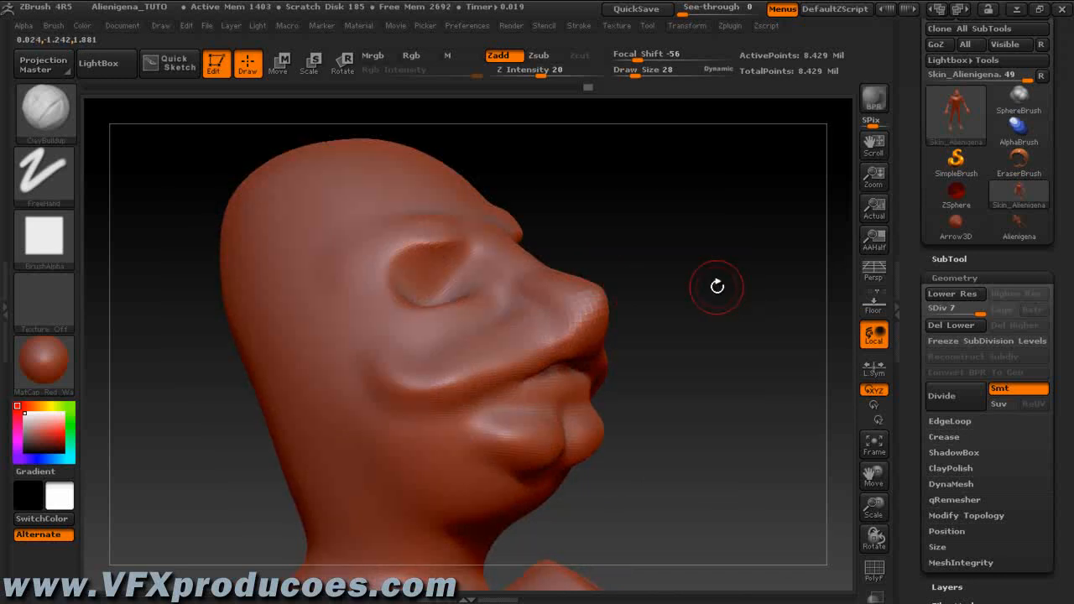
Lower the mesh to subdivision level 5 and switch to the Standard brush
key(shift)
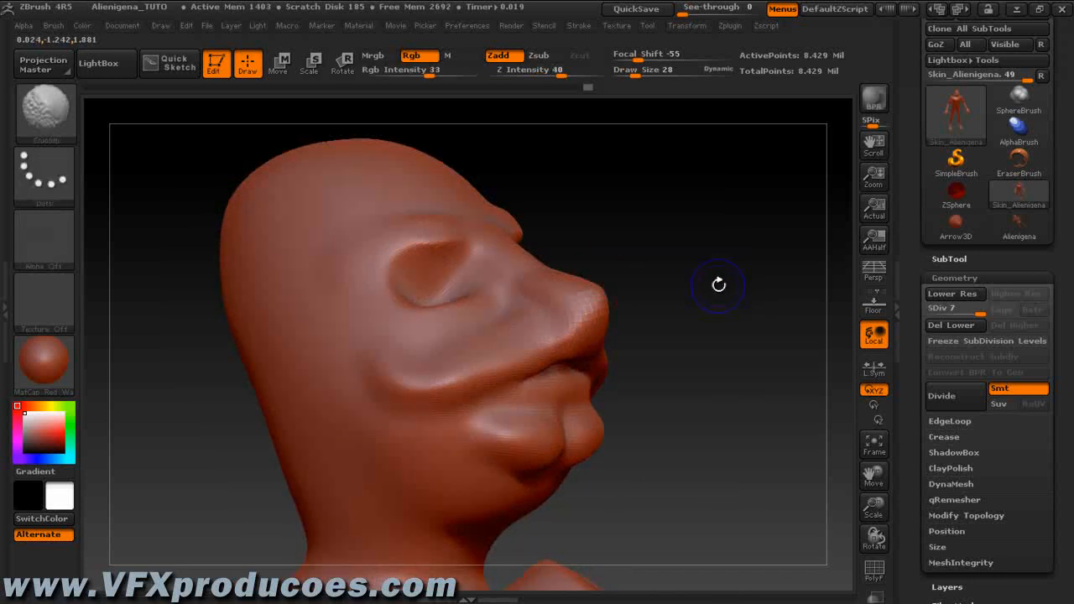
key(shift+d)
key(shift+d)
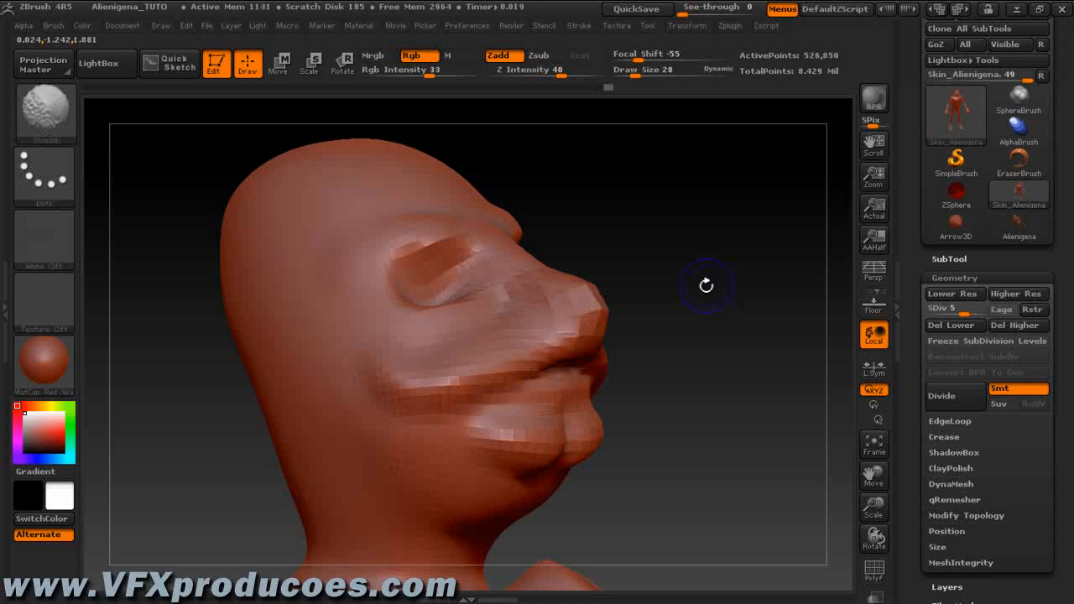
click(70, 127)
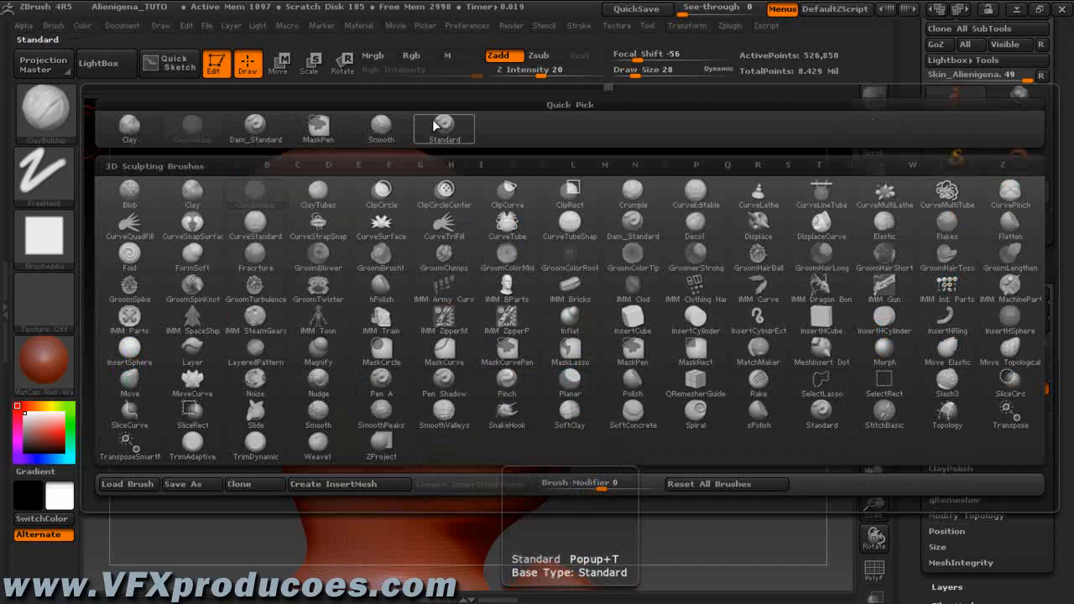
click(433, 125)
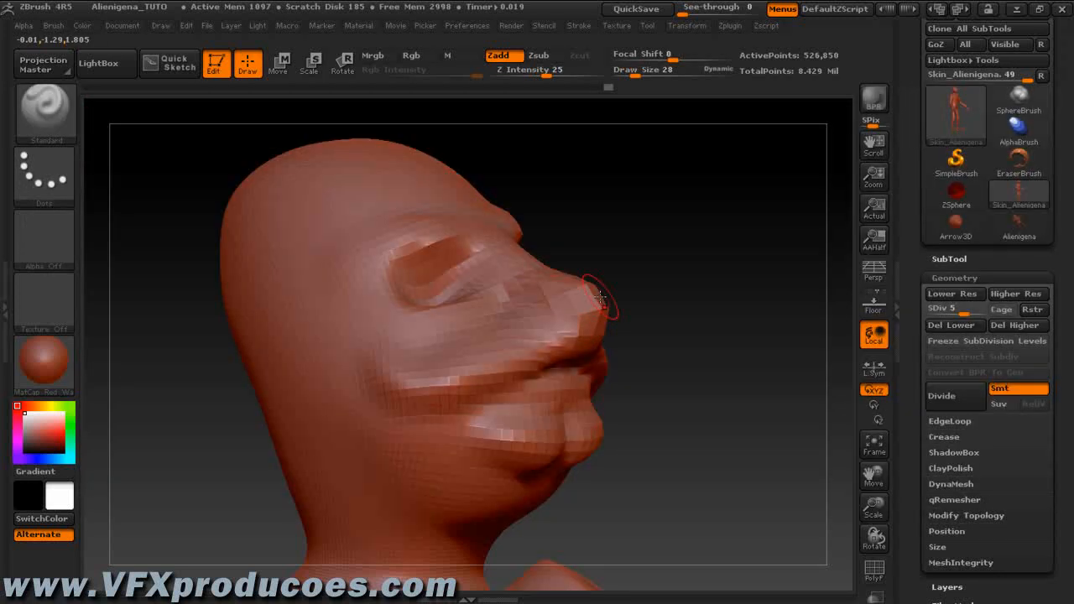
Reshape the nose profile along the bridge and tip with the Standard brush at draw size 60
key(bracketright)
key(bracketright)
key(bracketright)
key(bracketright)
mouse_move(593, 292)
mouse_down()
mouse_move(597, 304)
mouse_move(547, 268)
mouse_move(580, 288)
mouse_up()
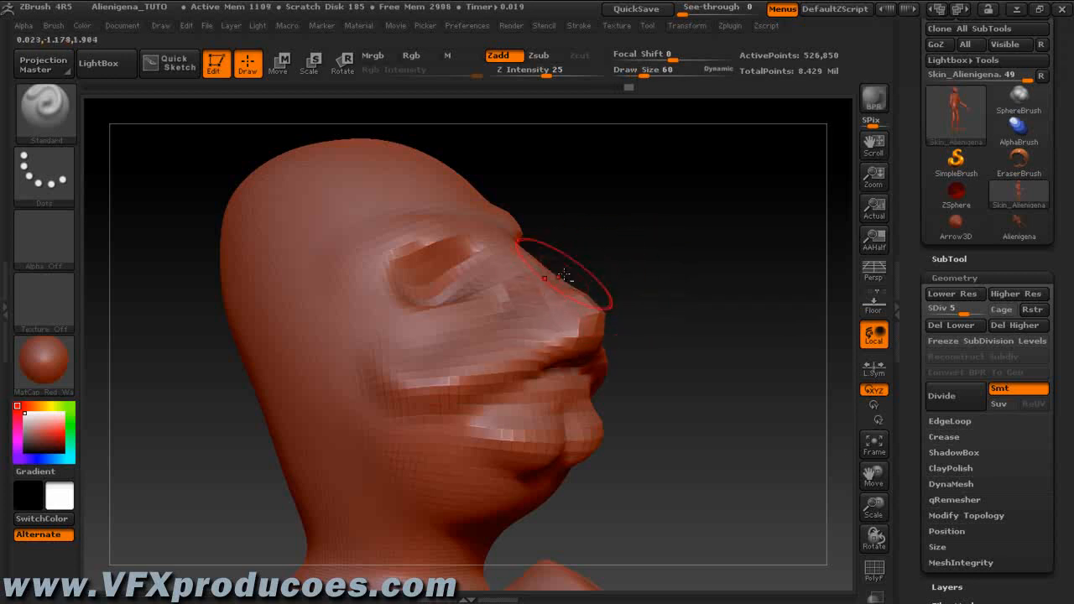
mouse_move(534, 261)
alt+mouse_down()
mouse_move(579, 288)
mouse_move(575, 312)
alt+mouse_up()
Return the mesh to subdivision level 7
mouse_move(669, 274)
mouse_down()
mouse_move(645, 304)
mouse_move(550, 280)
mouse_move(537, 257)
mouse_move(556, 292)
mouse_up()
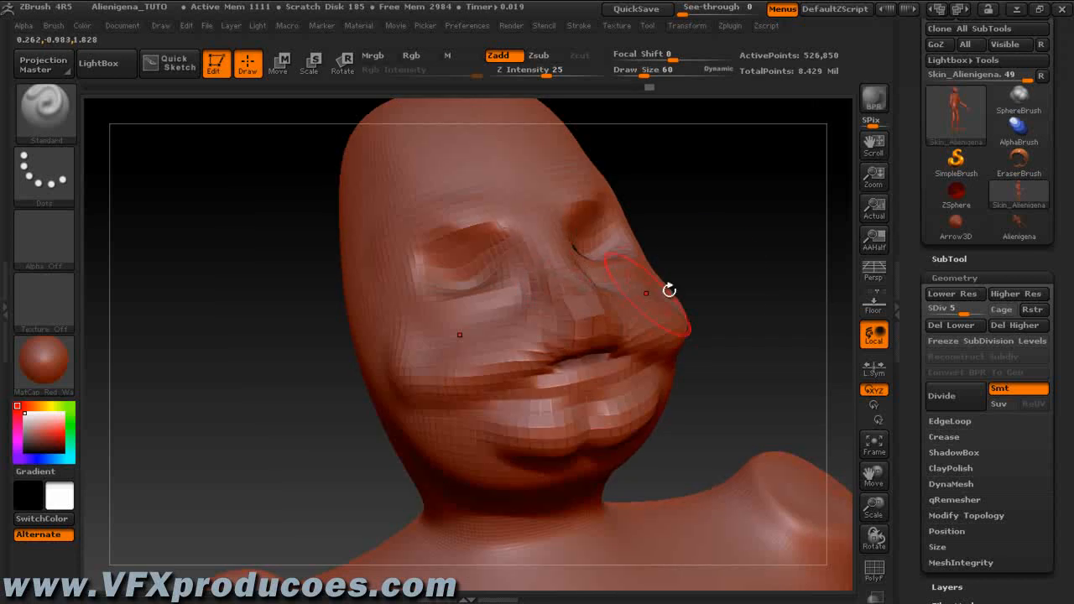
drag(505, 254, 500, 269)
drag(729, 224, 717, 233)
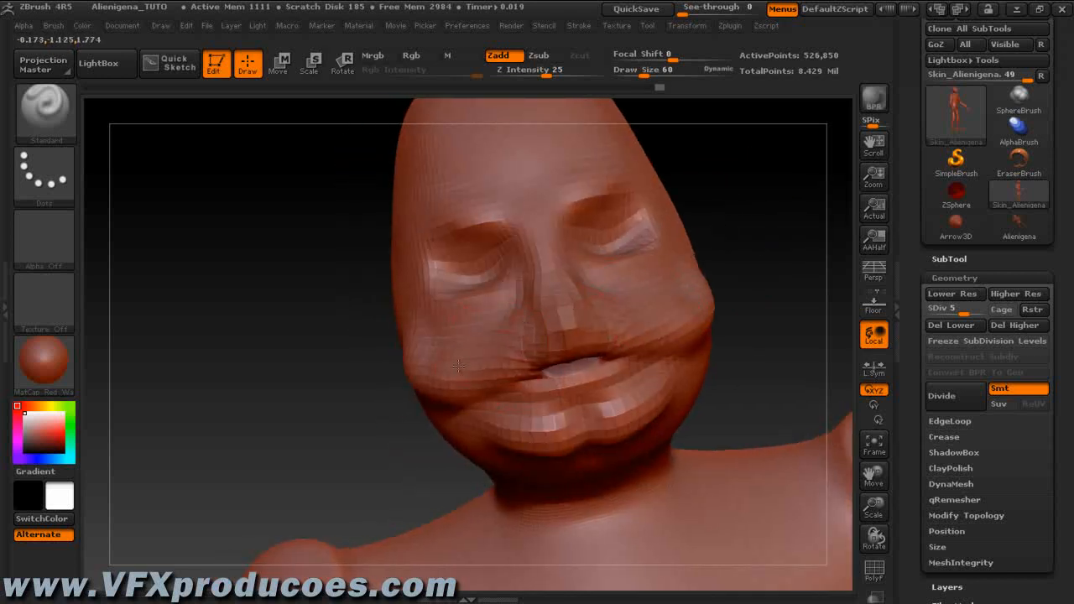
mouse_move(795, 232)
mouse_down()
mouse_move(775, 216)
mouse_move(779, 185)
mouse_move(784, 195)
mouse_up()
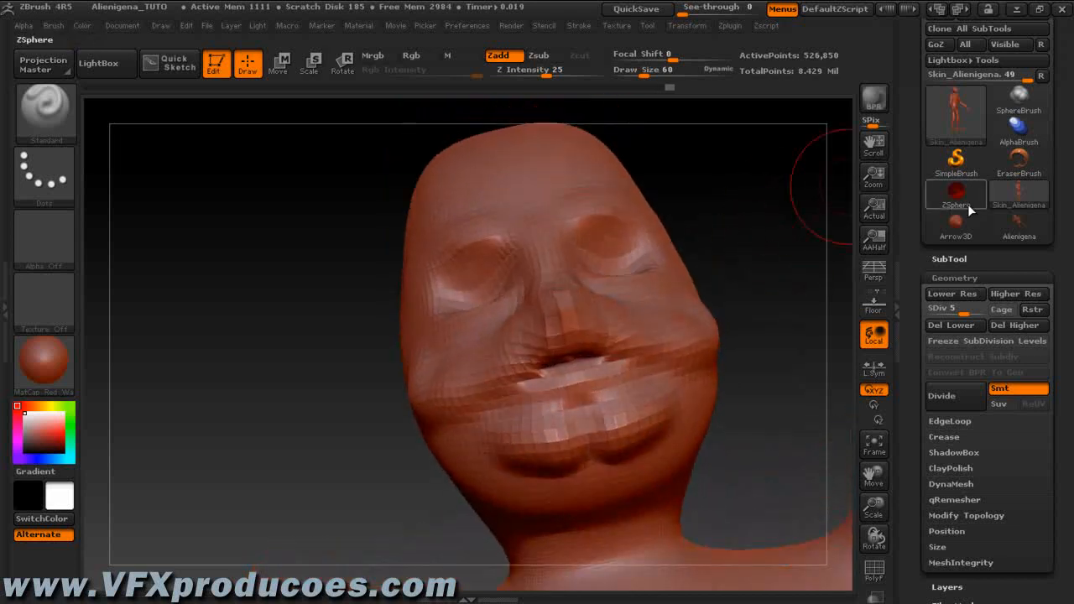
drag(966, 311, 976, 311)
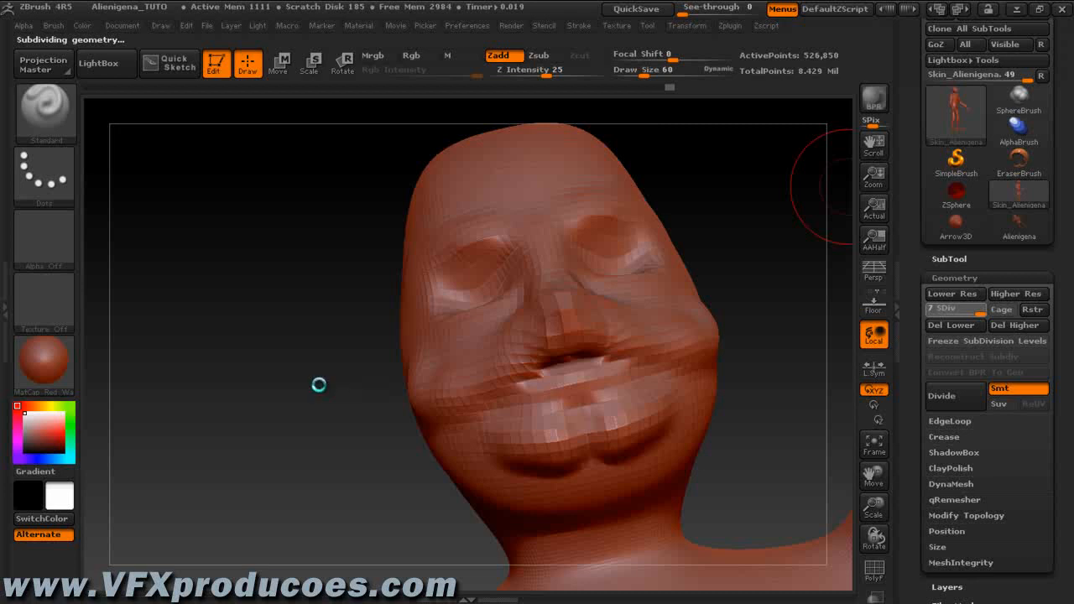
Smooth the bridge and sides of the nose with a size 60 brush and check its shape in profile
mouse_move(304, 278)
mouse_down()
mouse_move(311, 361)
mouse_move(269, 307)
mouse_up()
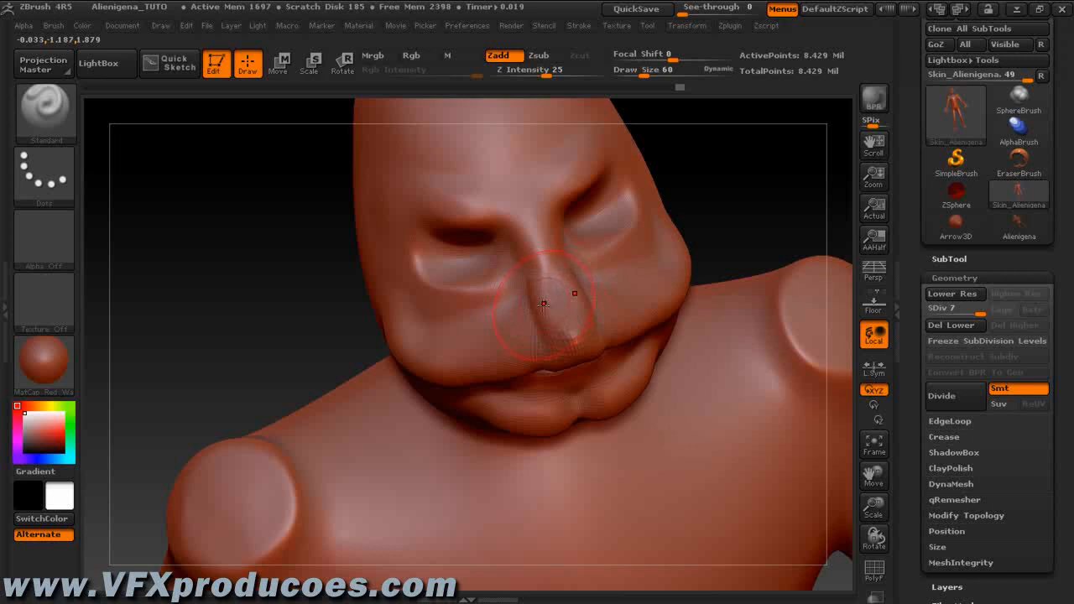
shift+drag(543, 304, 545, 288)
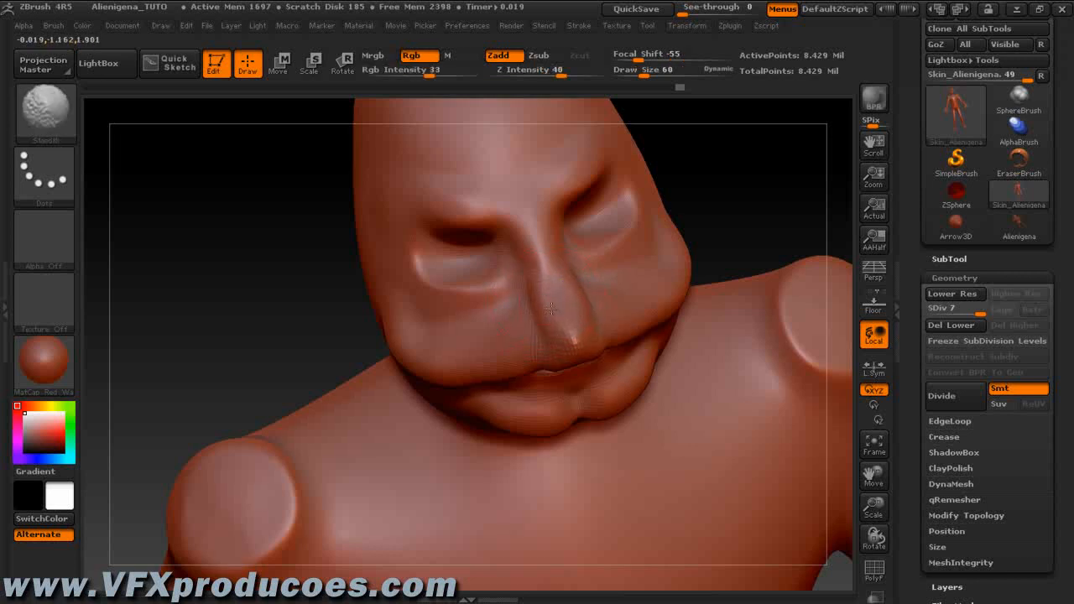
drag(762, 211, 757, 163)
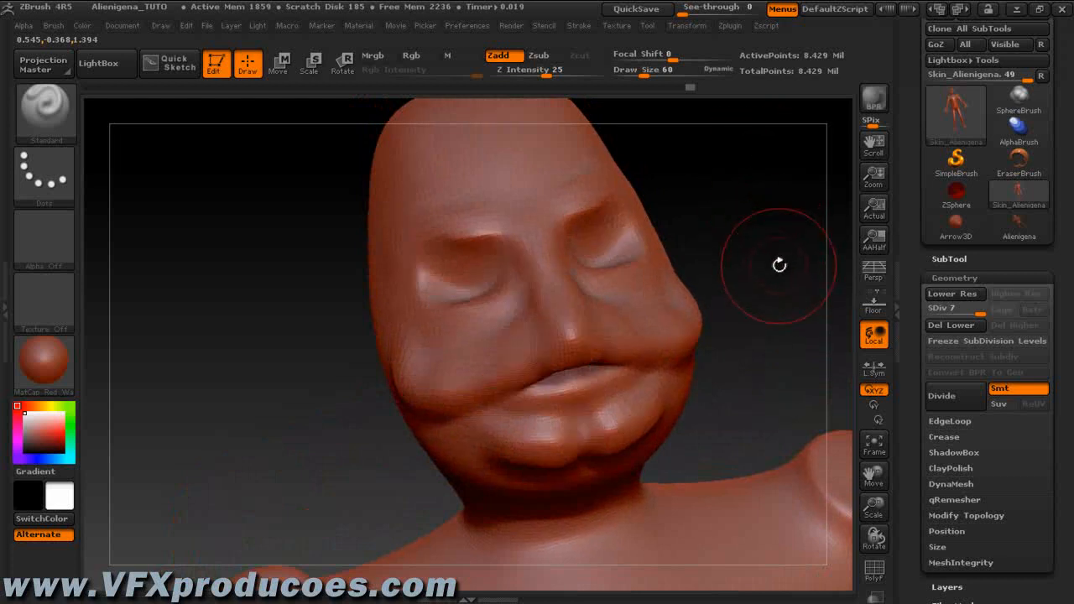
drag(780, 265, 753, 258)
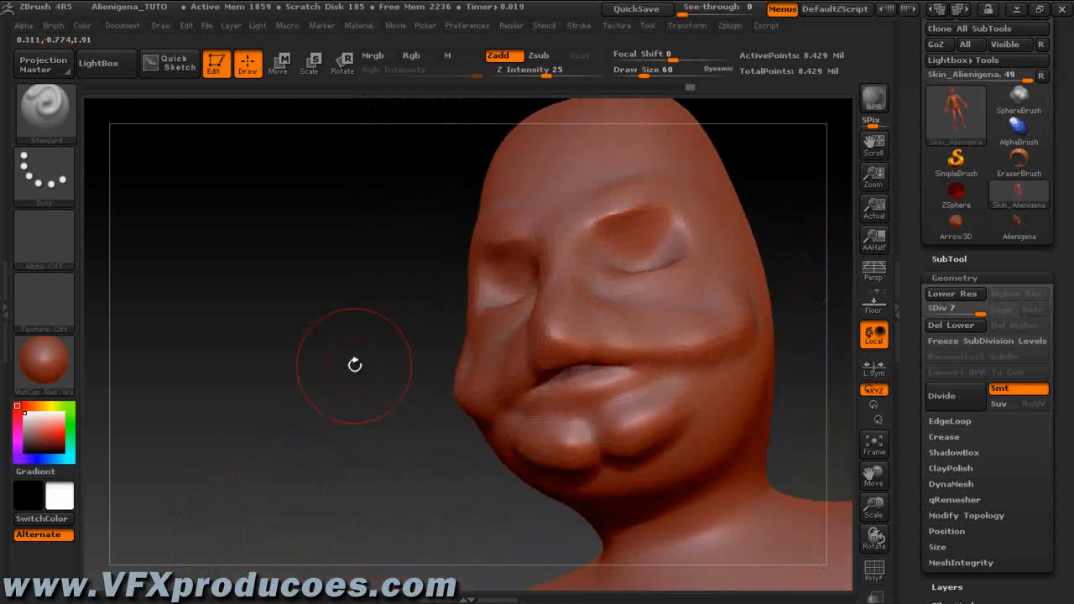
drag(347, 362, 430, 352)
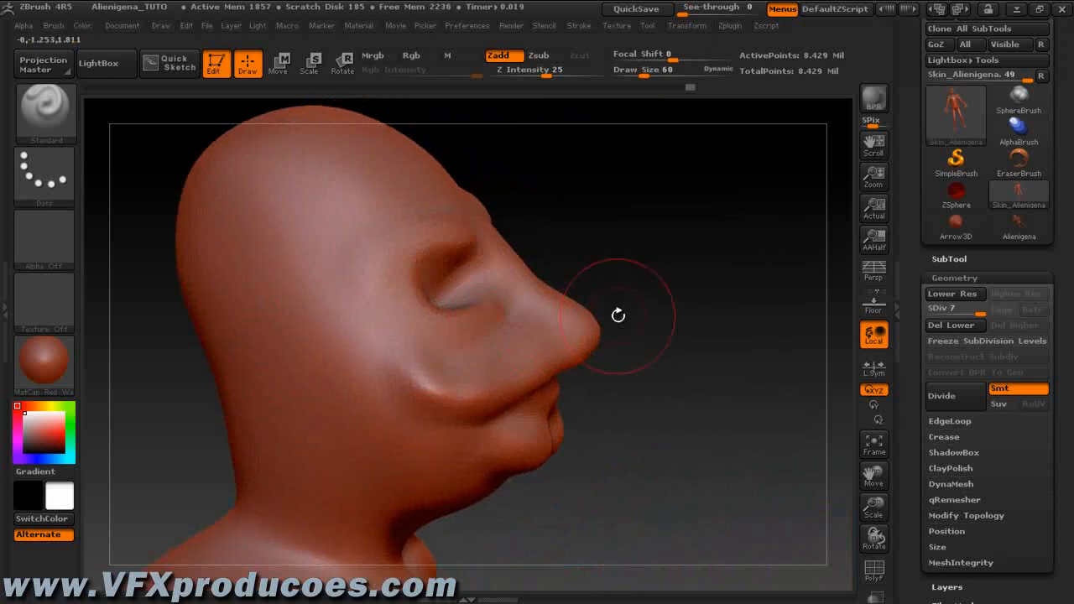
drag(632, 230, 558, 241)
Set the Standard brush to the DragRect stroke with Alpha 30 for stamping a scale pattern on the head
mouse_move(775, 192)
mouse_down()
mouse_move(812, 220)
mouse_move(808, 242)
mouse_up()
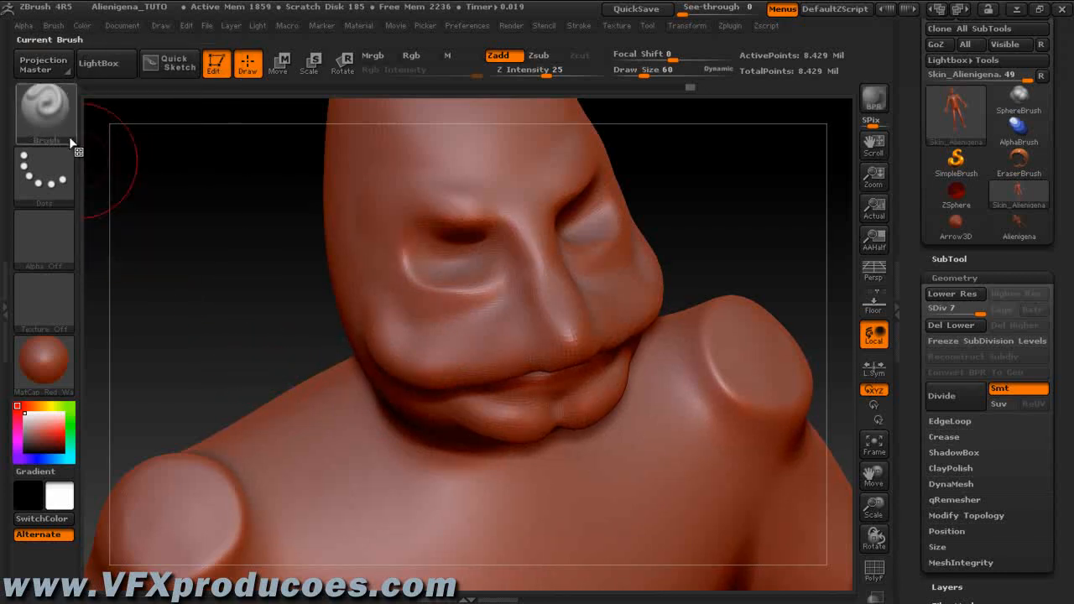
click(67, 199)
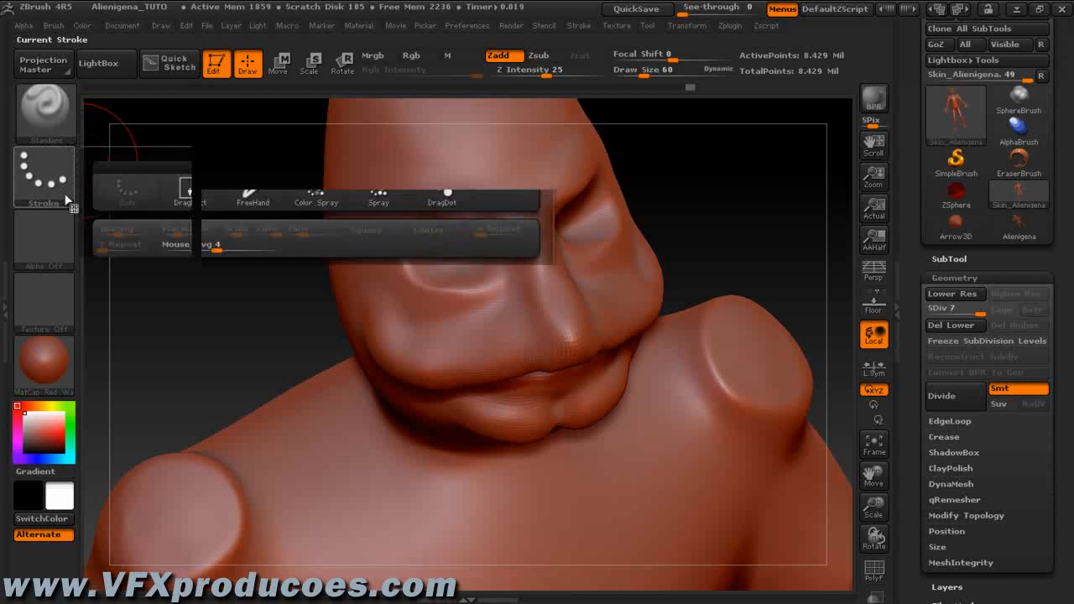
click(190, 193)
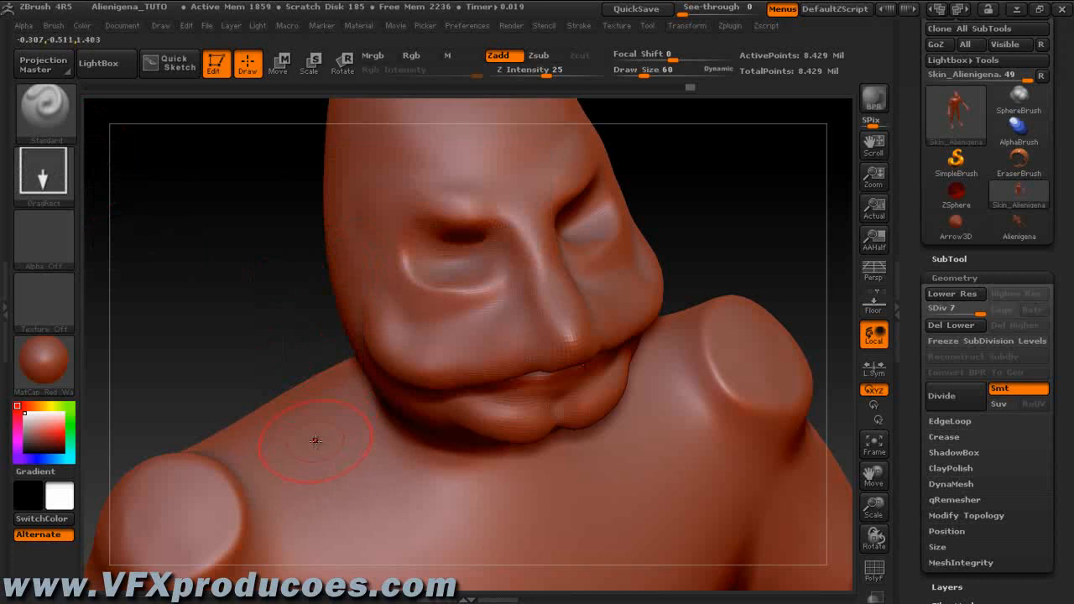
click(58, 256)
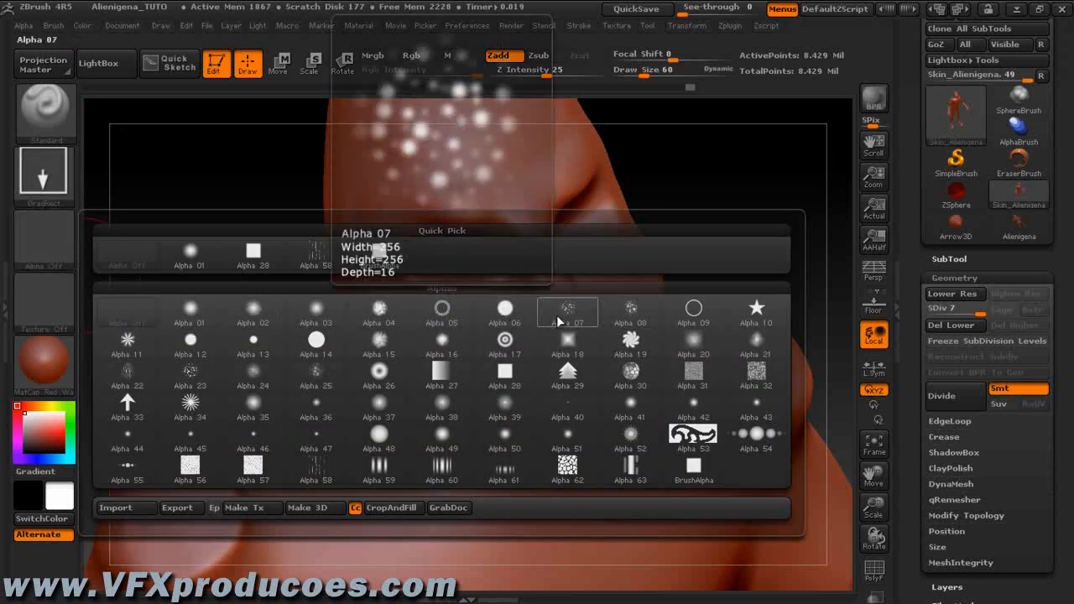
click(633, 374)
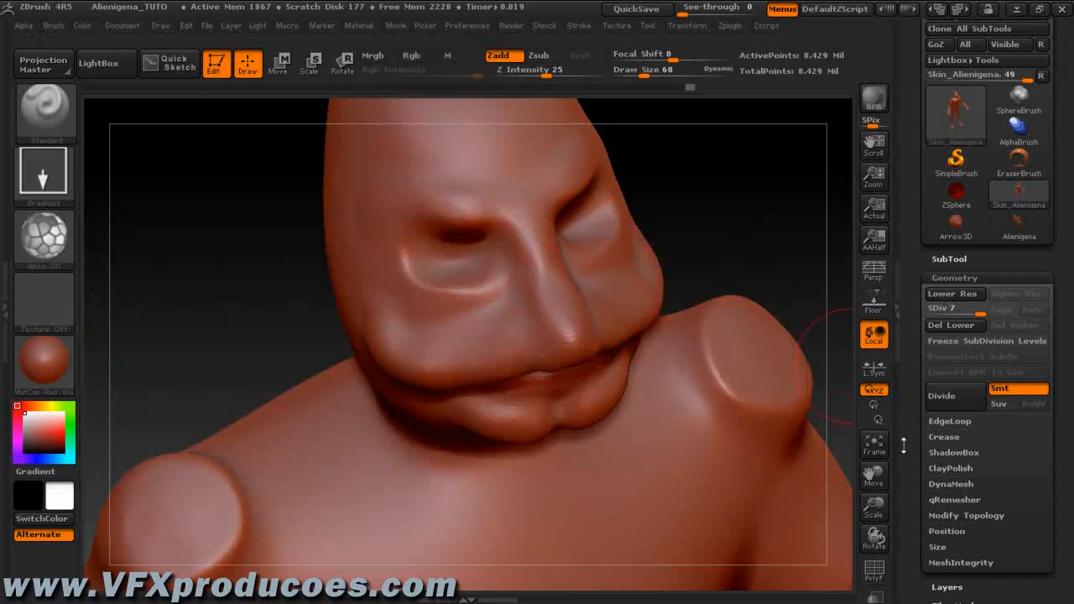
drag(877, 506, 842, 540)
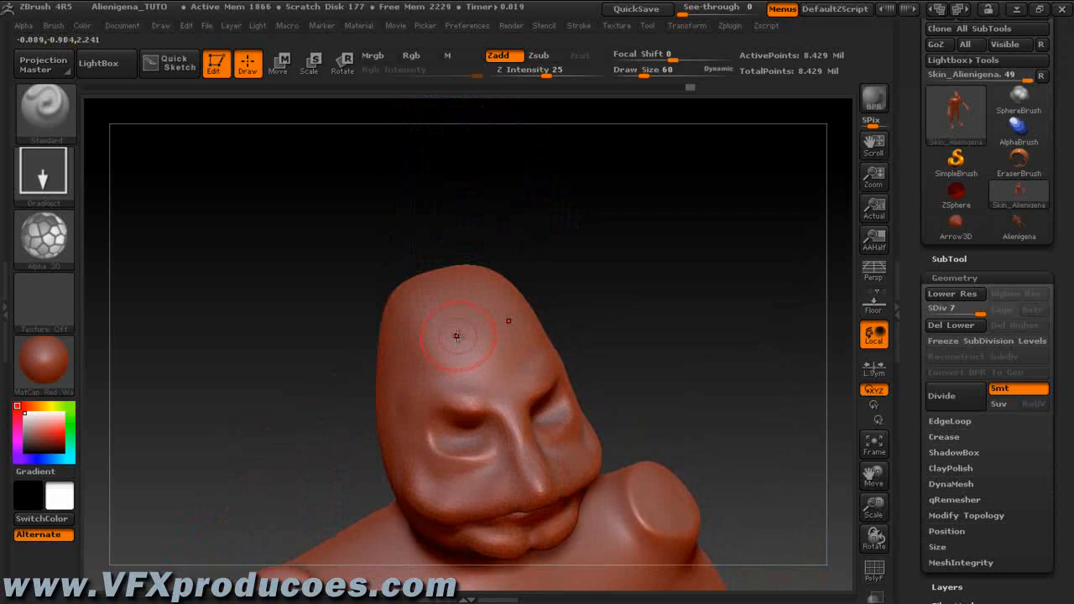
mouse_move(487, 333)
mouse_down()
mouse_move(462, 271)
mouse_move(460, 286)
mouse_up()
key(ctrl)
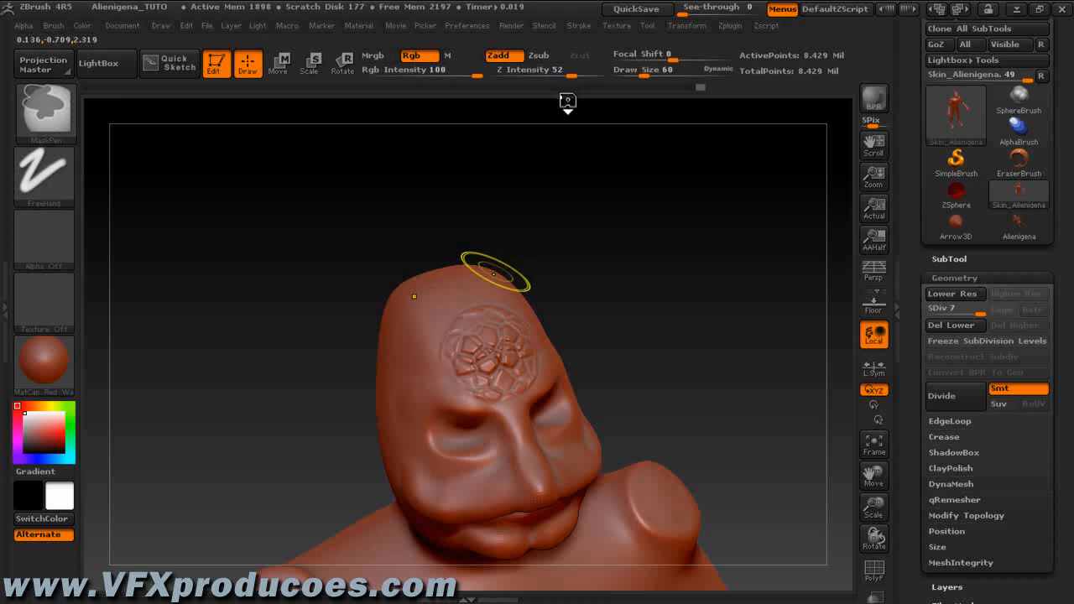
key(ctrl+z)
Set the Z Intensity to 14 and stamp the scale alpha across the forehead and the upper side of the head
drag(546, 76, 534, 75)
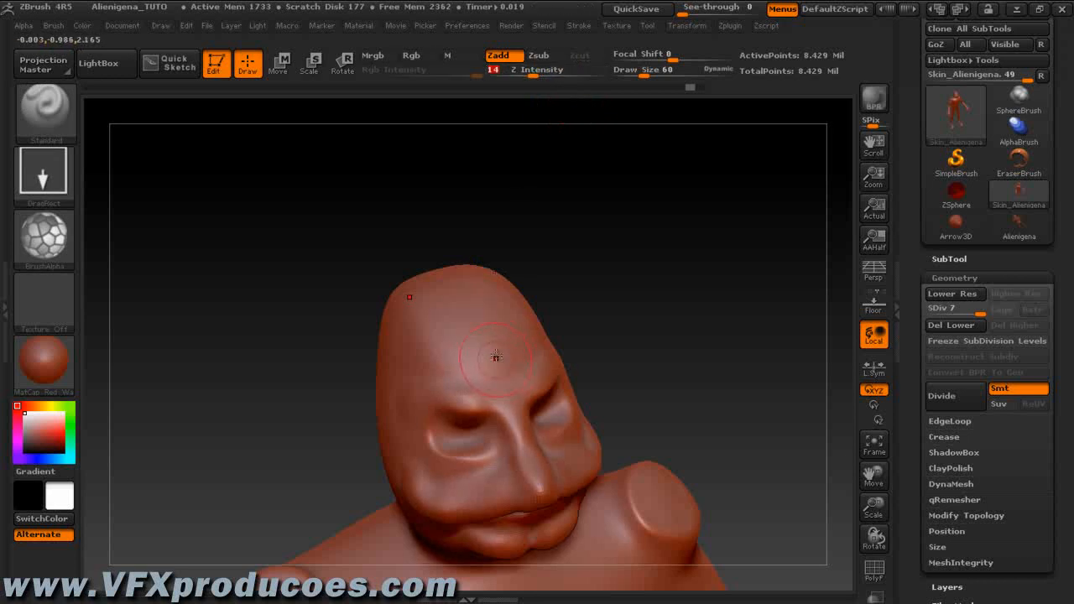
drag(527, 334, 553, 320)
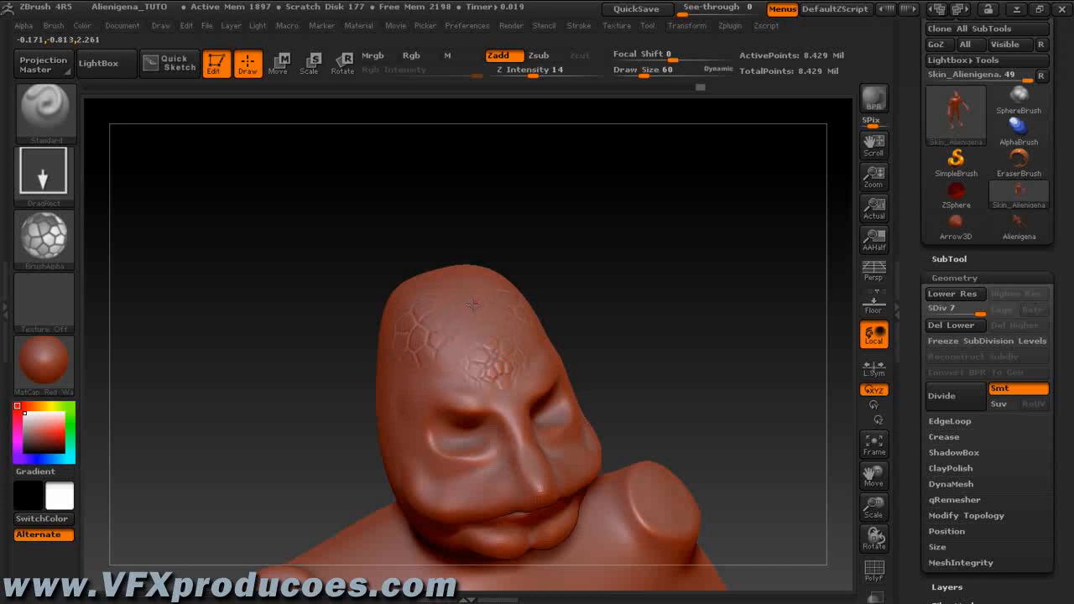
drag(464, 306, 479, 300)
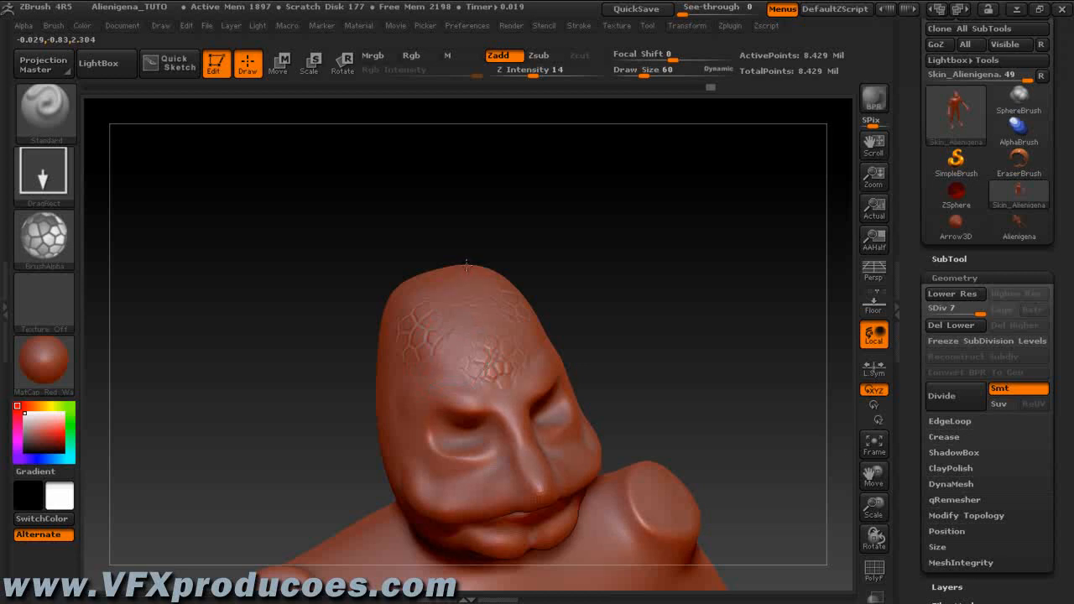
mouse_move(338, 355)
mouse_down()
mouse_move(278, 422)
mouse_move(288, 422)
mouse_up()
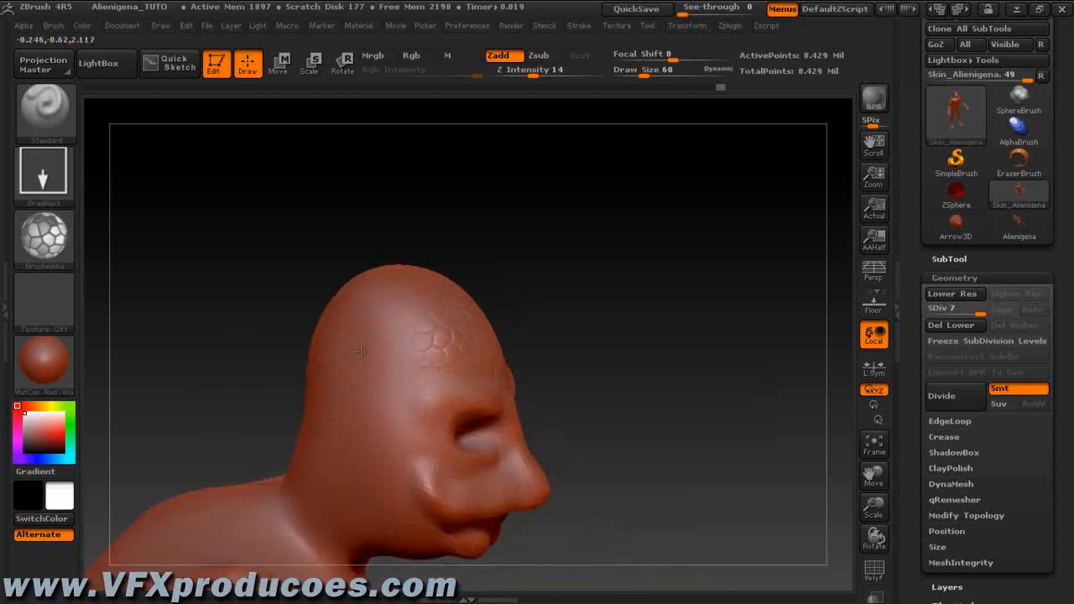
drag(339, 311, 334, 305)
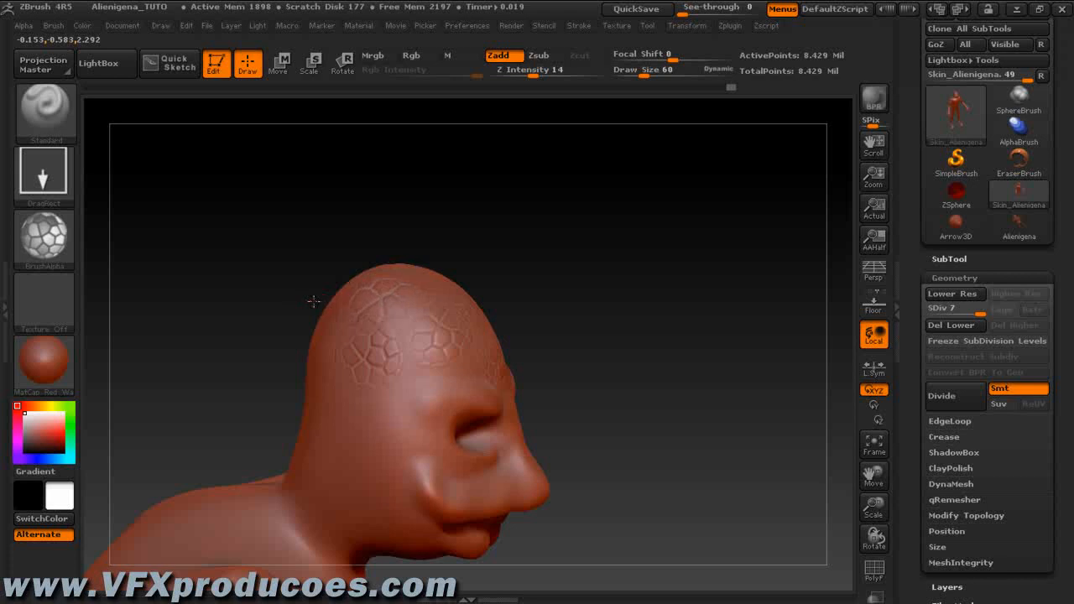
Stamp overlapping patches of the scale alpha down the side and back of the head to the neck
drag(223, 391, 299, 350)
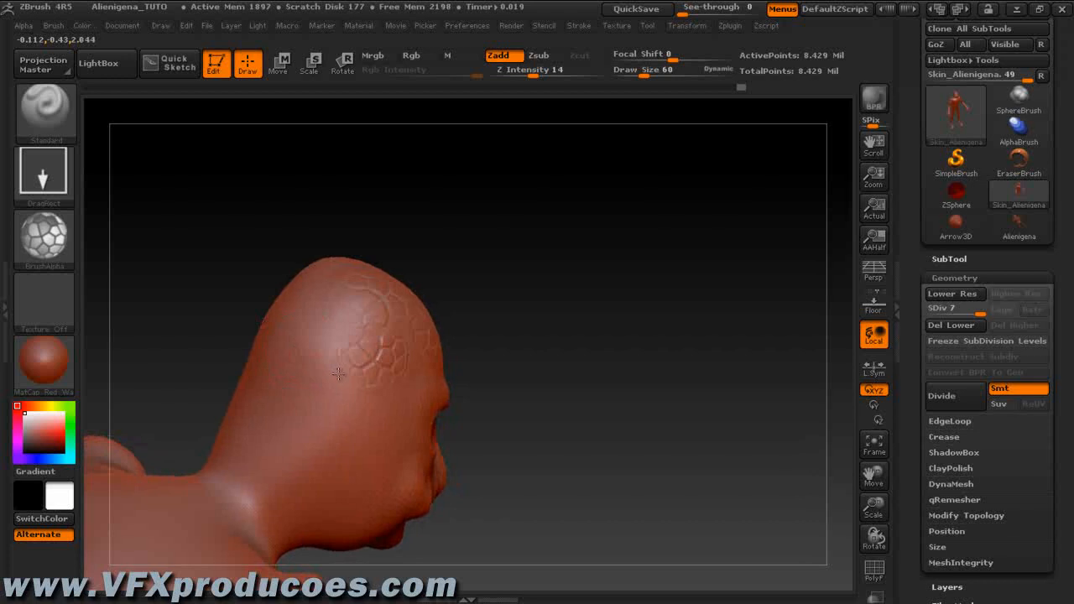
drag(339, 385, 351, 399)
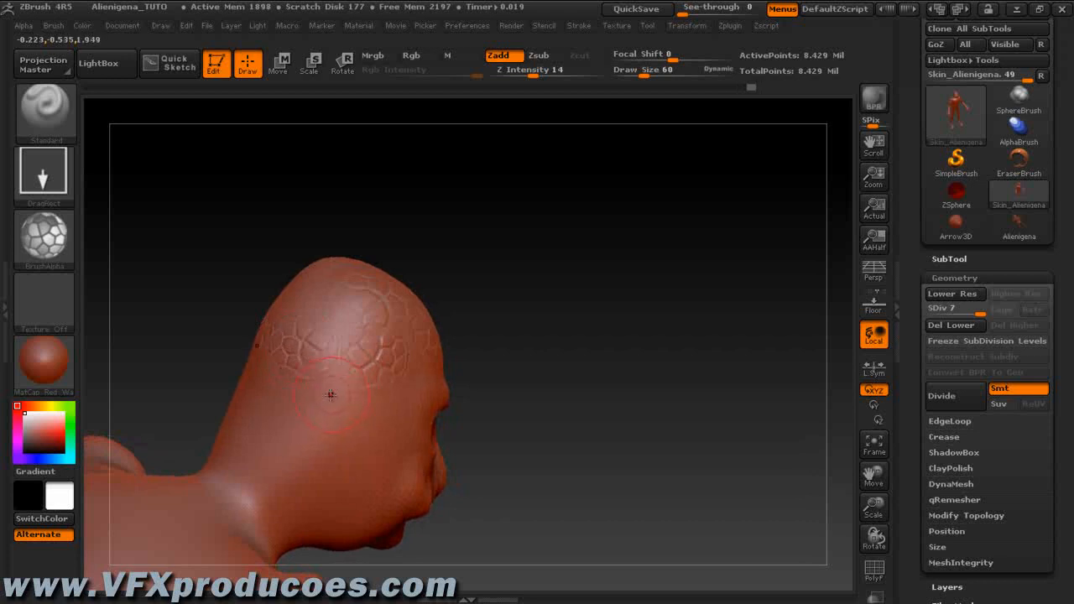
drag(342, 451, 377, 481)
mouse_move(275, 409)
mouse_down()
mouse_move(326, 496)
mouse_move(354, 496)
mouse_move(367, 532)
mouse_move(333, 536)
mouse_up()
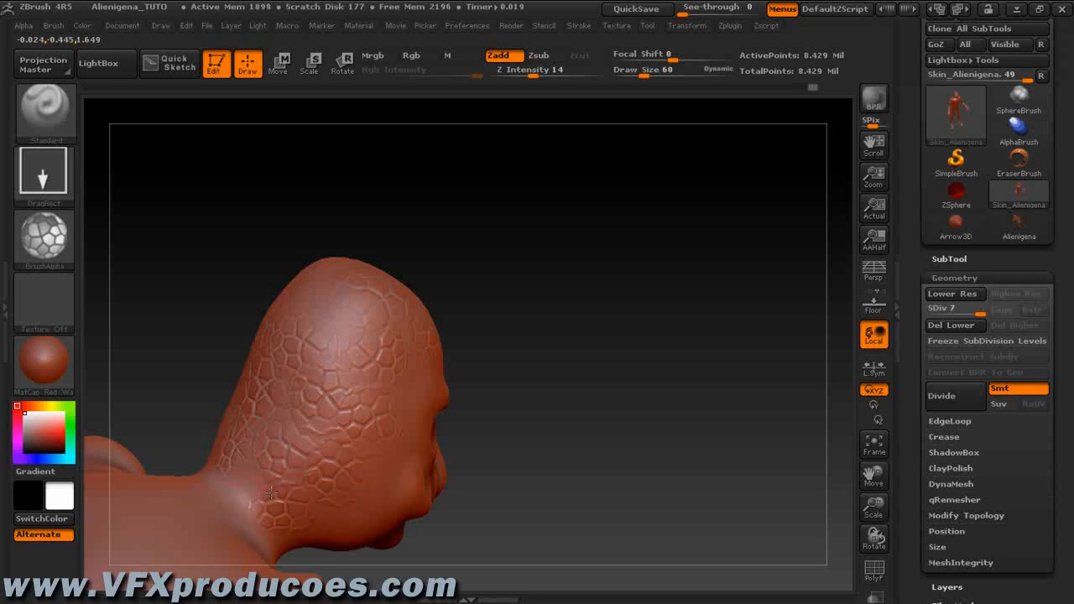
drag(271, 493, 272, 493)
drag(361, 548, 361, 548)
Extend the scale pattern over the crown and temples, and check the coverage from several sides
drag(543, 391, 617, 461)
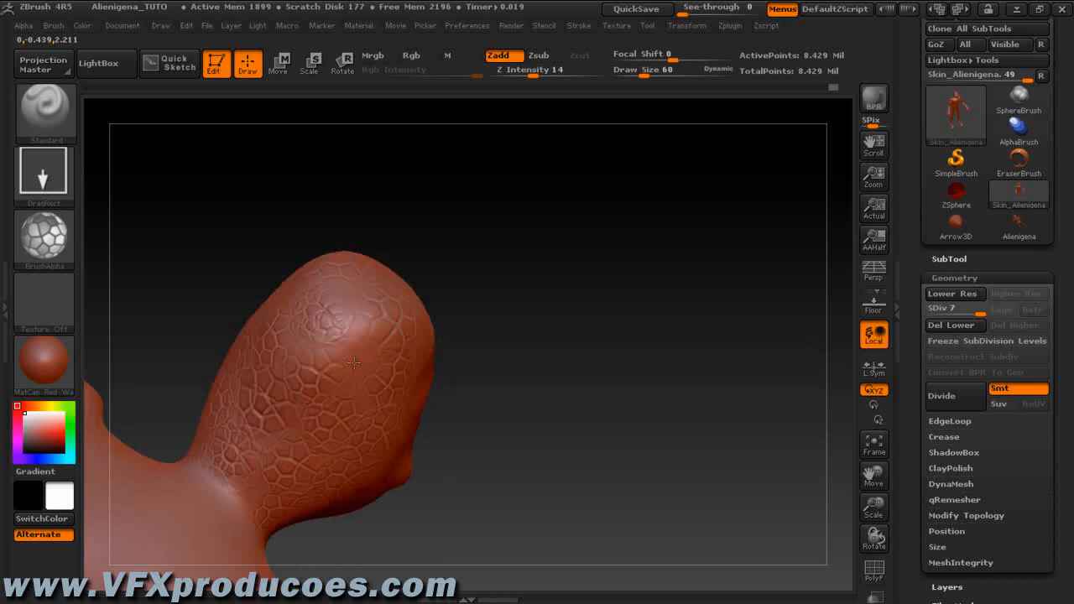
drag(565, 391, 503, 383)
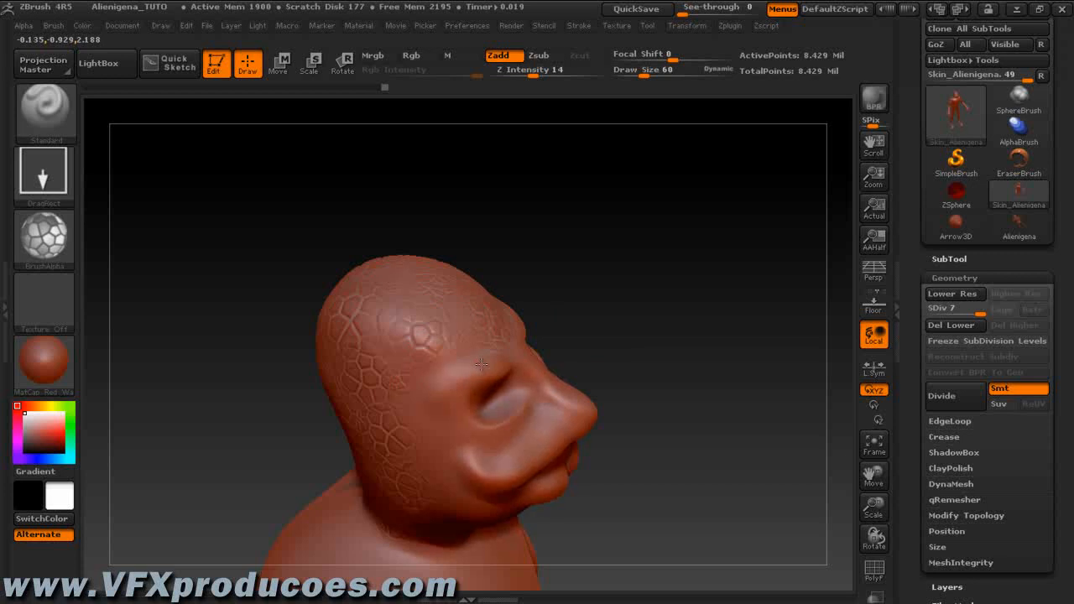
drag(643, 304, 682, 259)
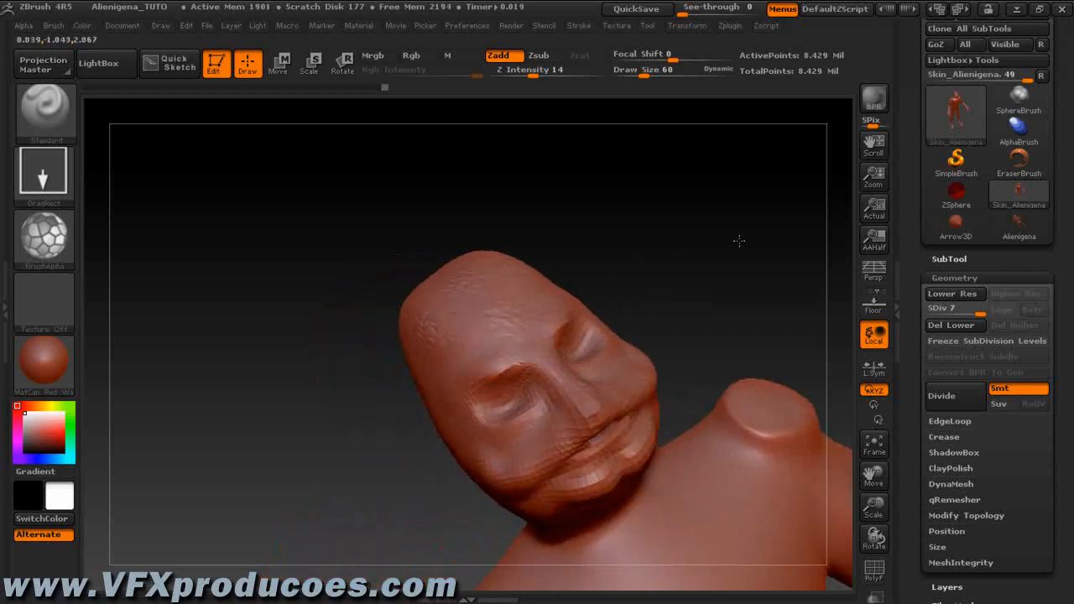
drag(736, 215, 691, 349)
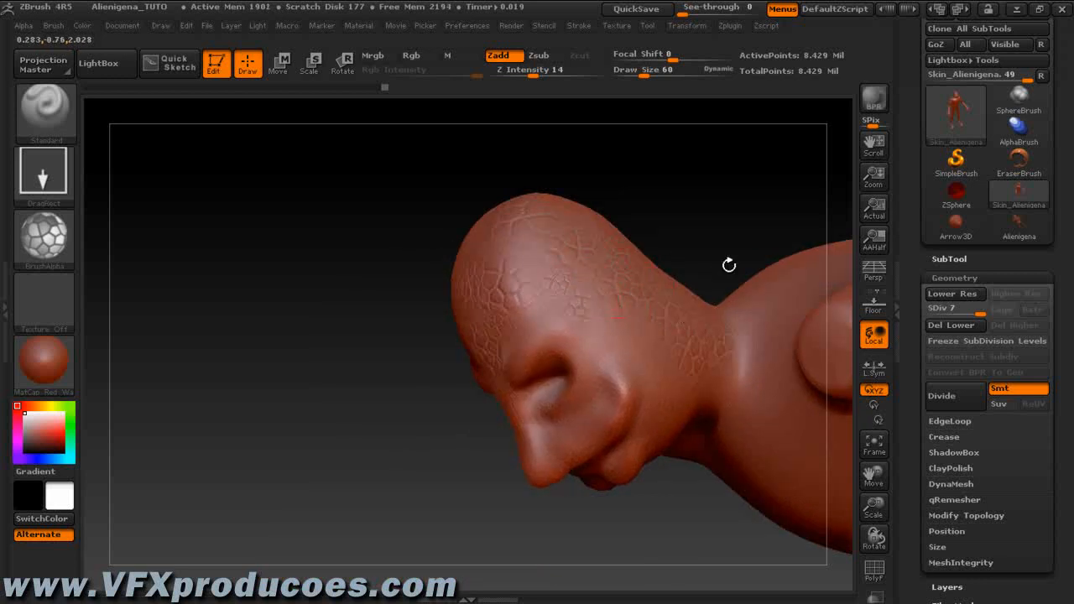
drag(743, 216, 801, 210)
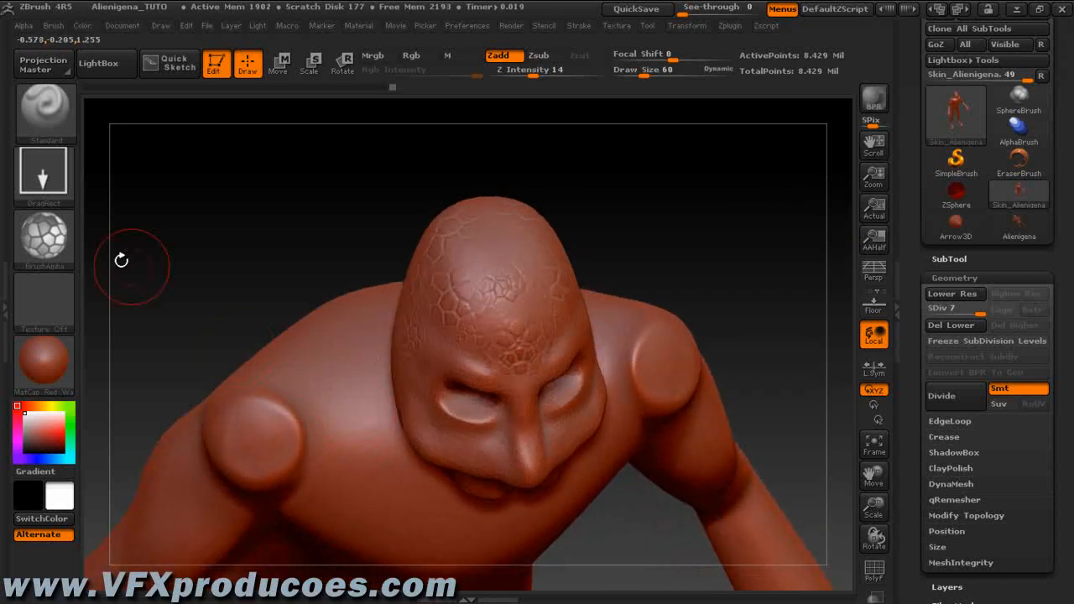
Switch to Alpha 08 and stamp bumpy skin patches on the shoulders, the round shoulder stumps and the upper chest
click(45, 261)
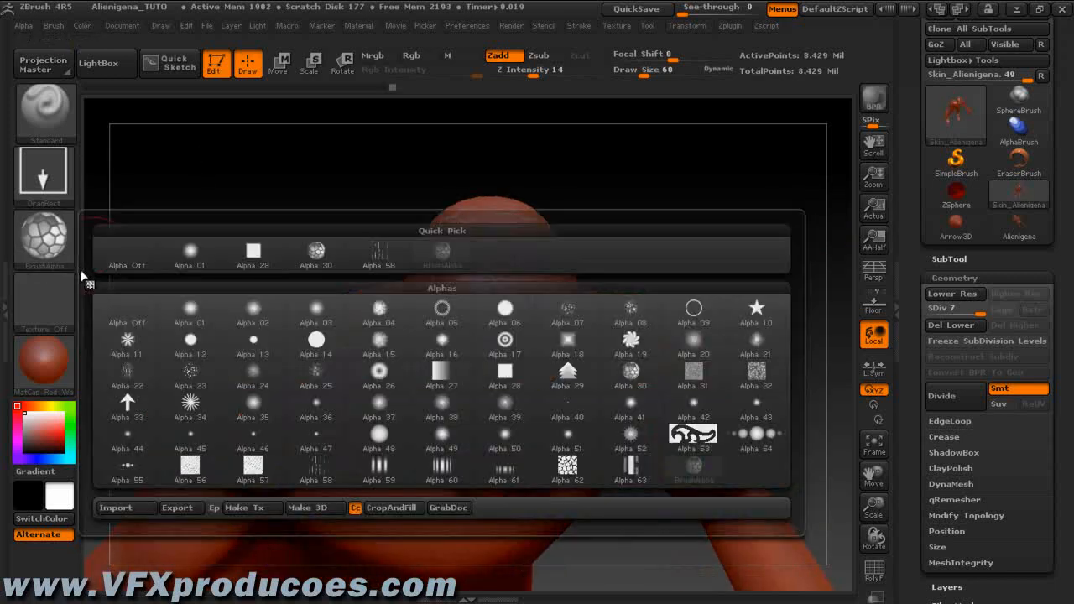
click(627, 304)
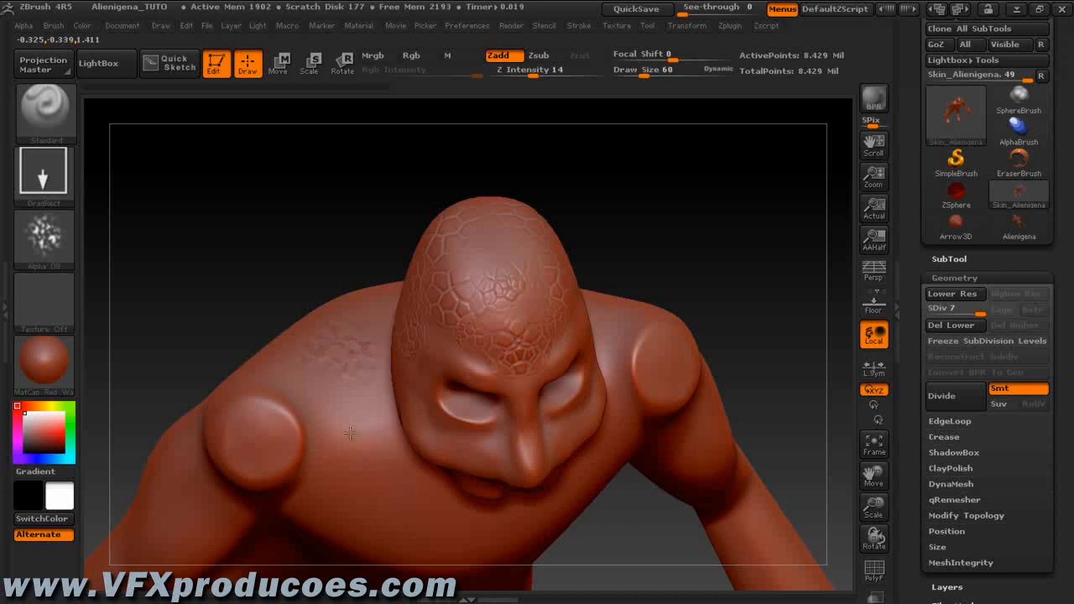
drag(354, 425, 401, 511)
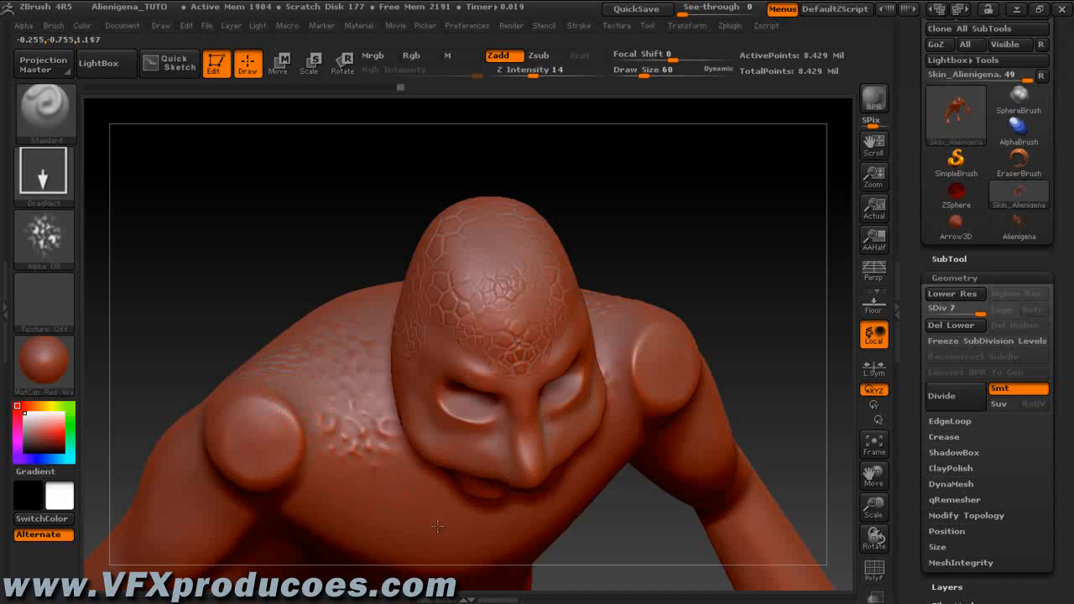
drag(473, 540, 495, 555)
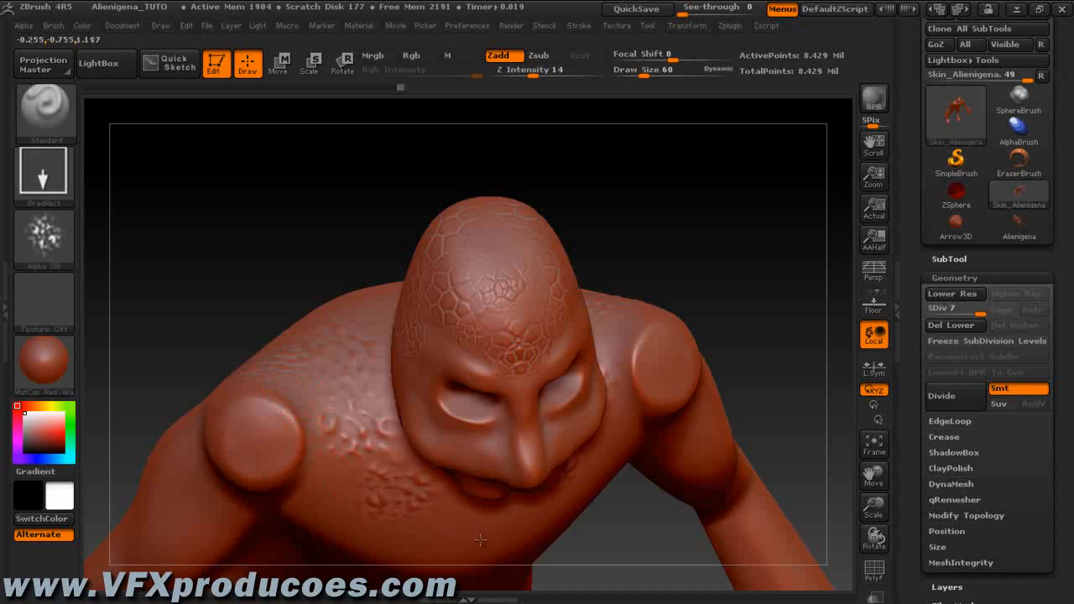
drag(304, 460, 332, 462)
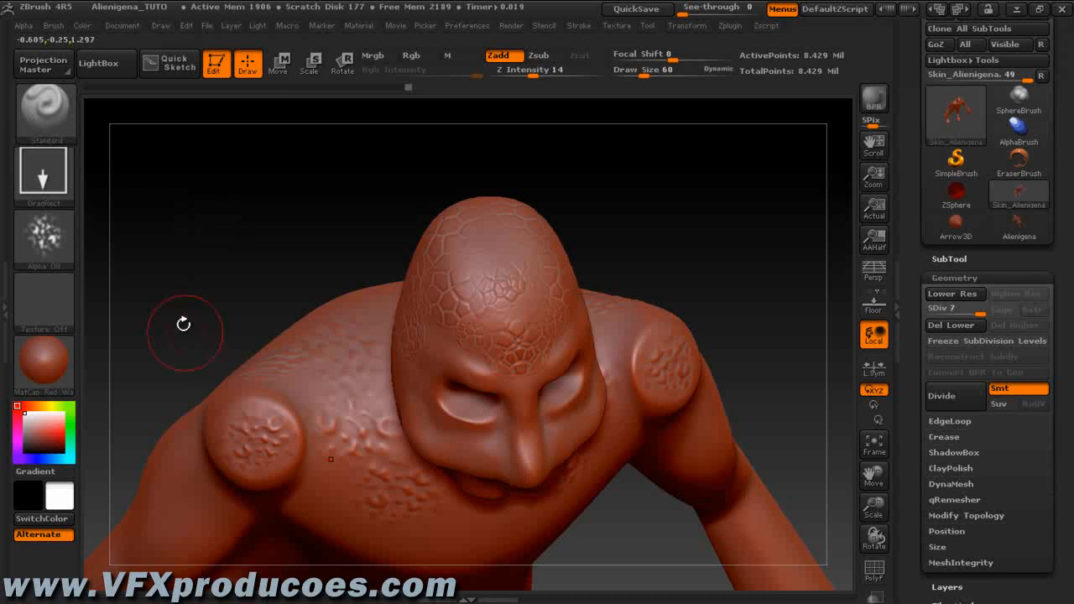
Stamp the Alpha 08 skin texture across the upper back and behind the shoulders
drag(187, 283, 244, 270)
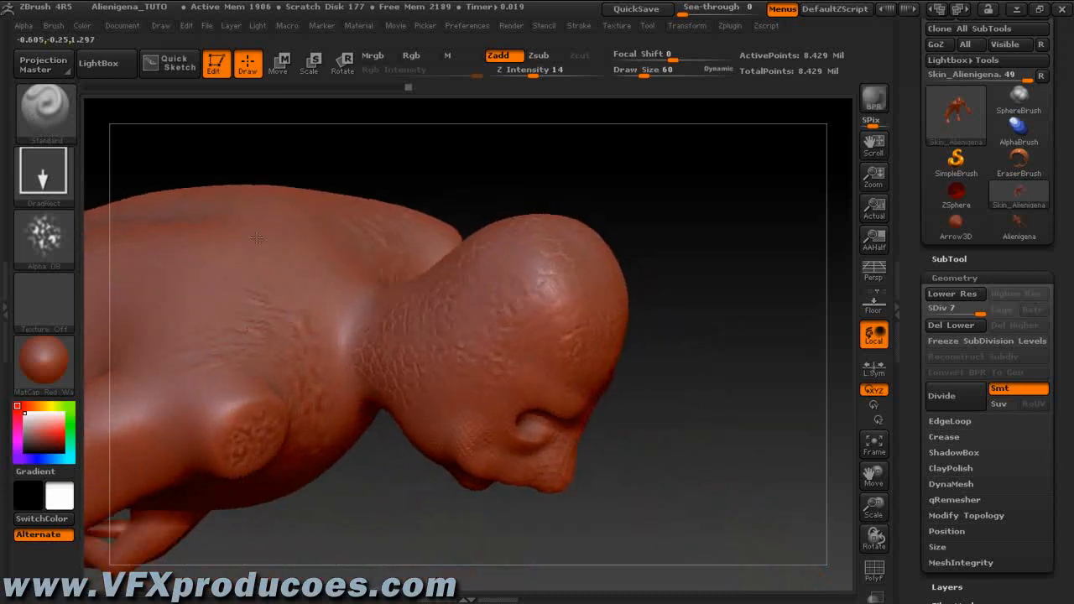
drag(294, 243, 305, 250)
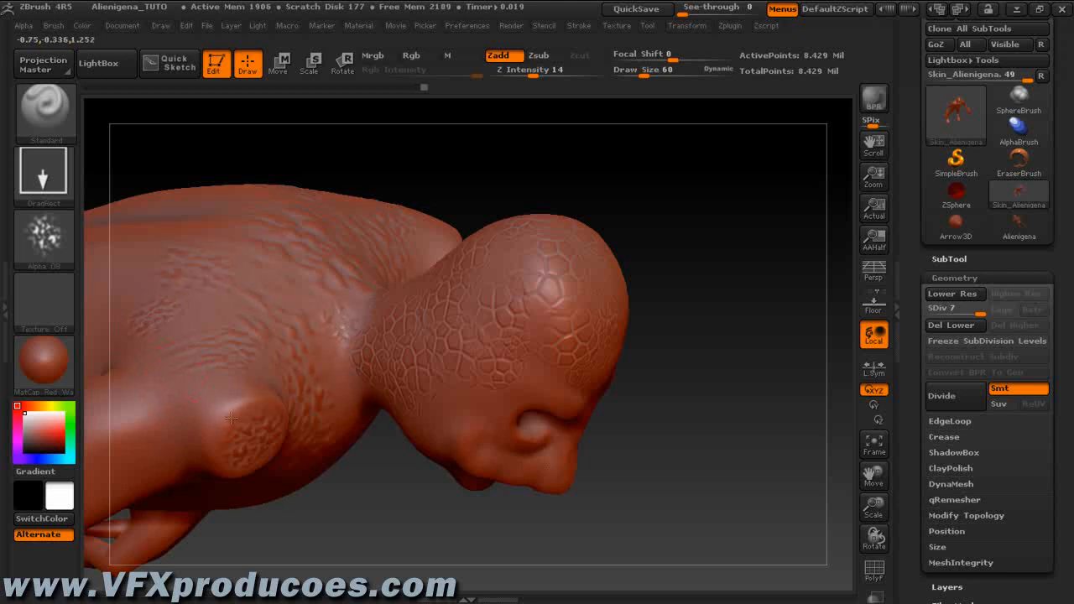
drag(162, 404, 190, 408)
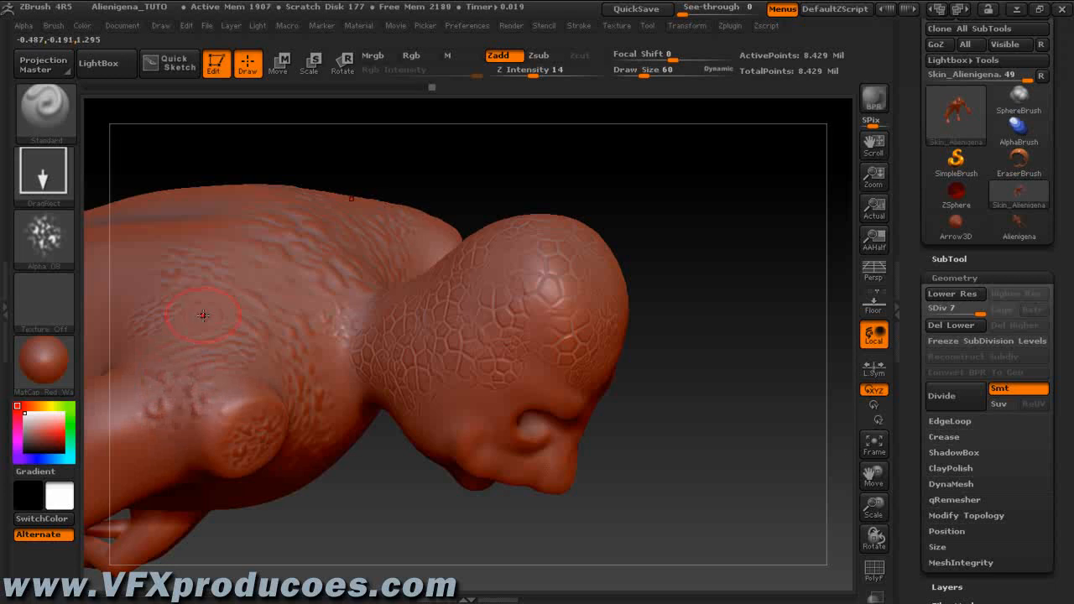
Add Alpha 08 bump patches to the centre and sides of the upper chest and the upper arms
drag(384, 498, 391, 453)
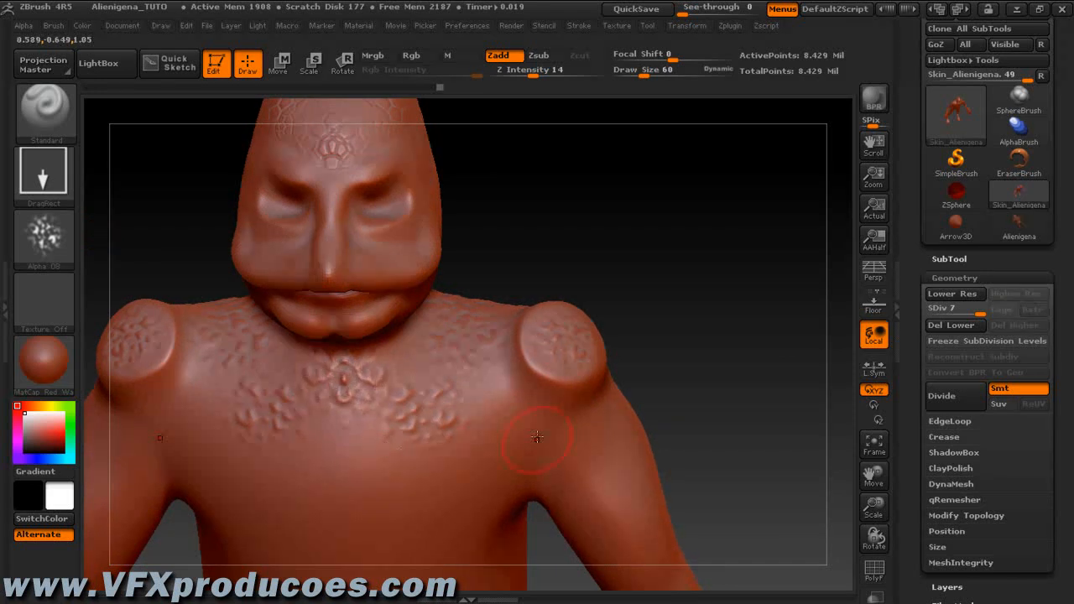
drag(501, 411, 513, 418)
drag(617, 465, 619, 467)
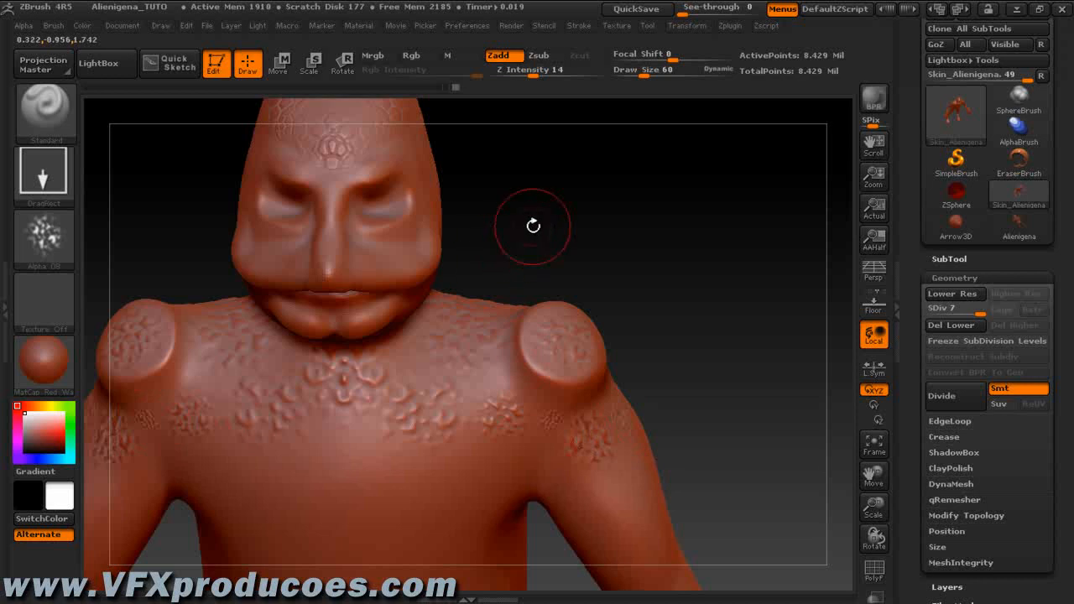
mouse_move(566, 211)
mouse_down()
mouse_move(554, 181)
mouse_move(580, 202)
mouse_move(571, 224)
mouse_up()
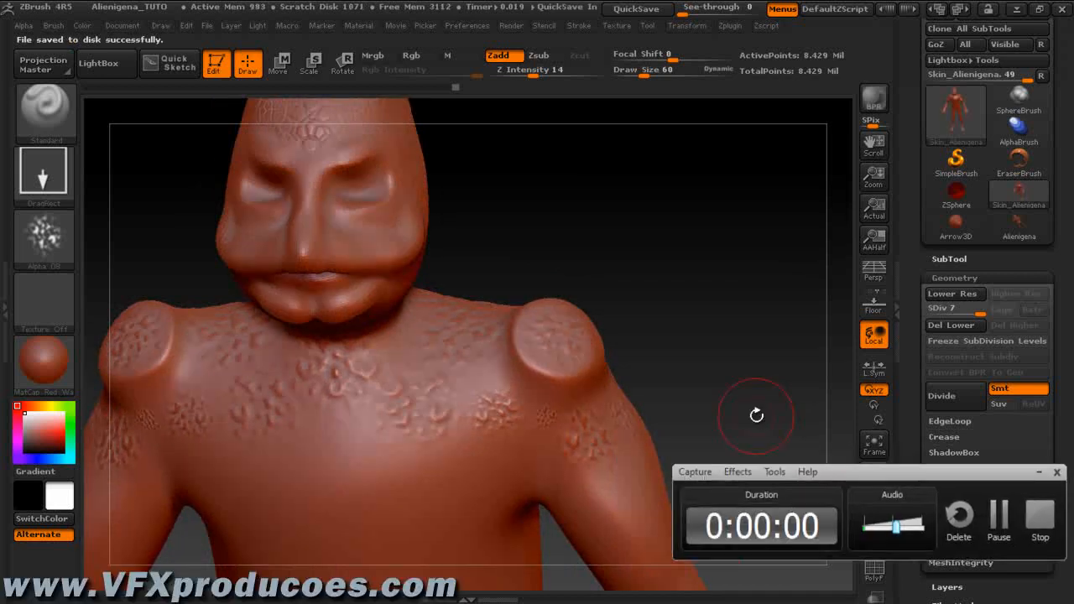
click(1035, 471)
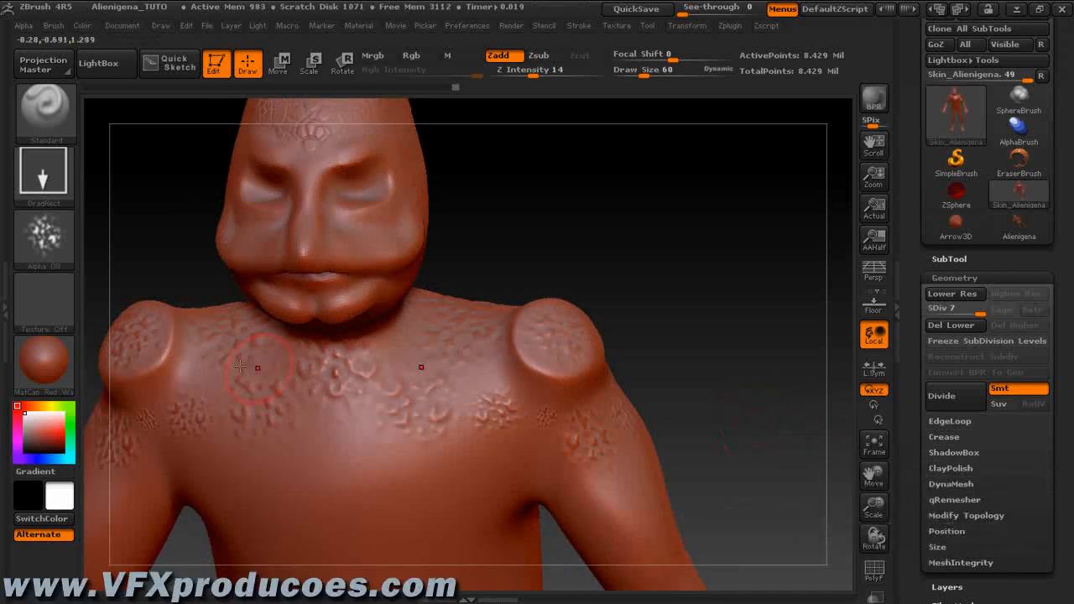
Switch to Alpha 58 and stamp vein-like lines over the chest, shoulders and upper arms
click(45, 237)
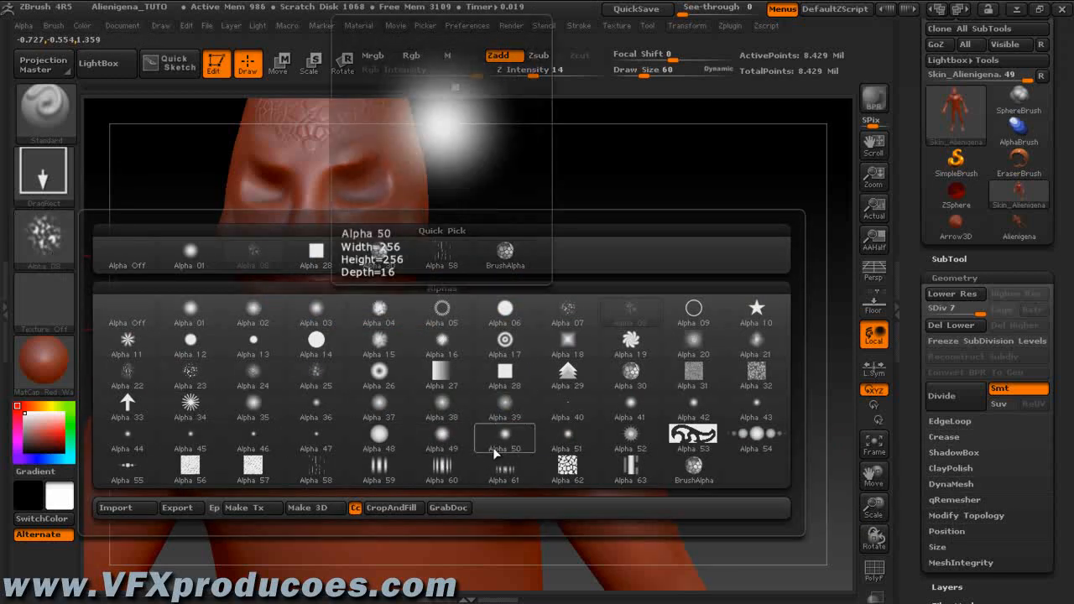
click(321, 467)
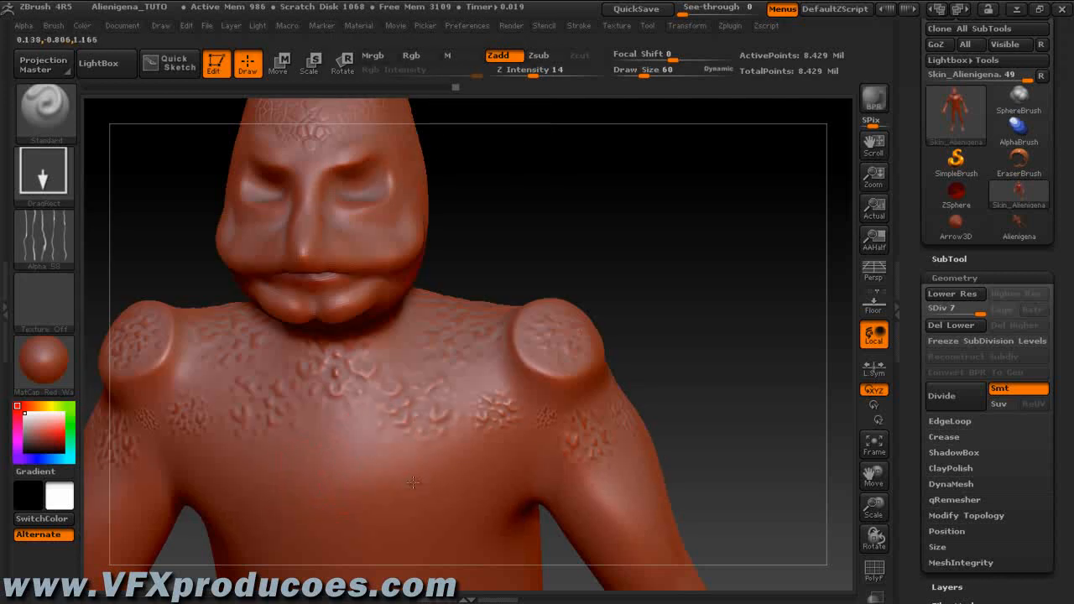
drag(427, 502, 410, 484)
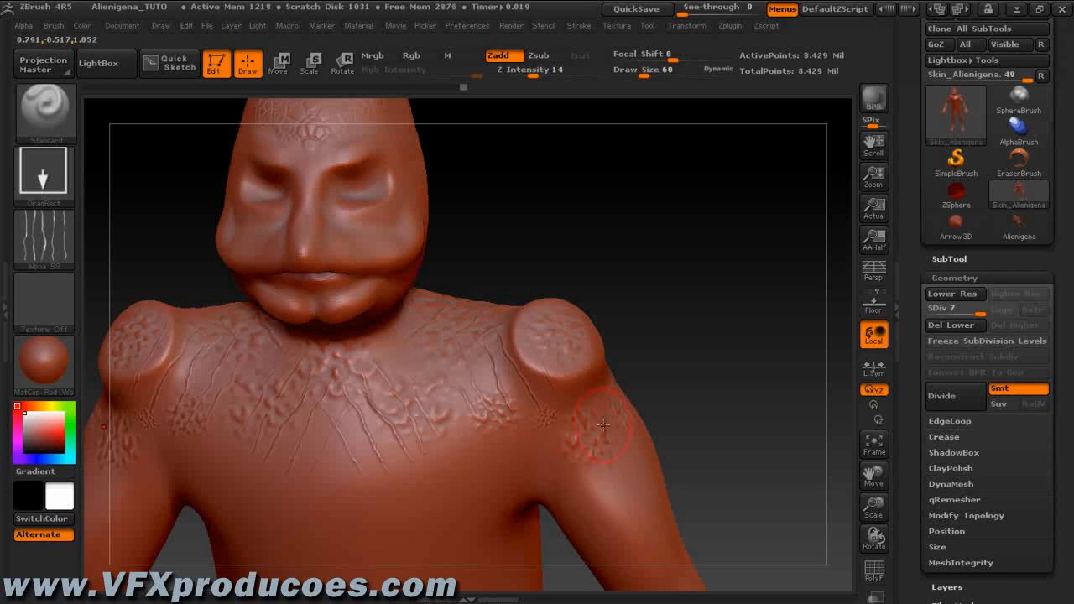
drag(686, 523, 678, 526)
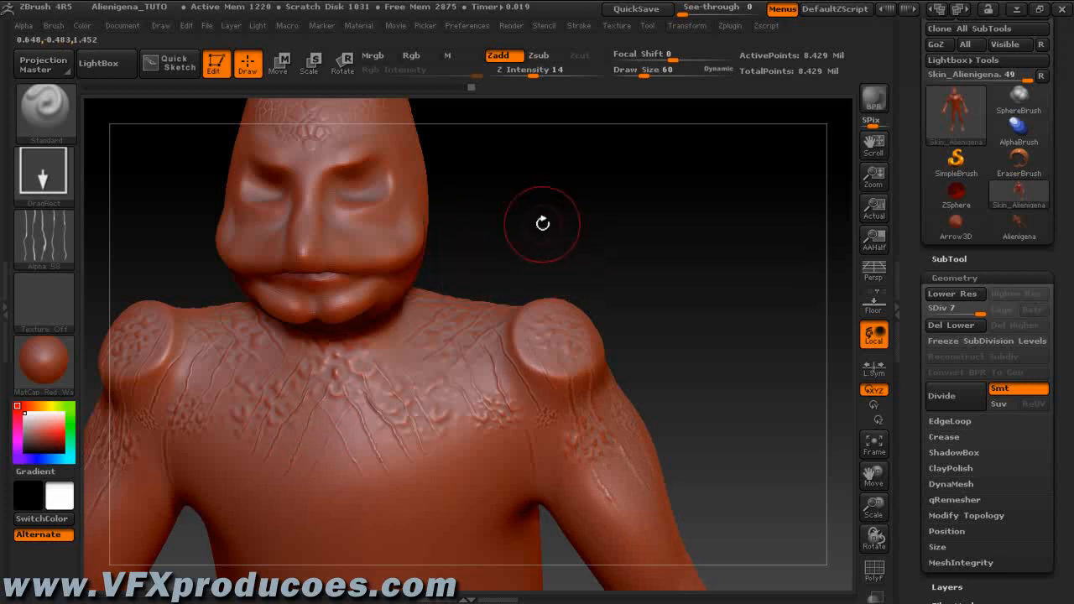
Switch to the Dam_Standard brush and carve thin mirrored creases above the brows and beside the nose bridge at draw size 9
mouse_move(537, 213)
mouse_down()
mouse_move(652, 283)
mouse_move(633, 278)
mouse_move(630, 247)
mouse_move(628, 271)
mouse_up()
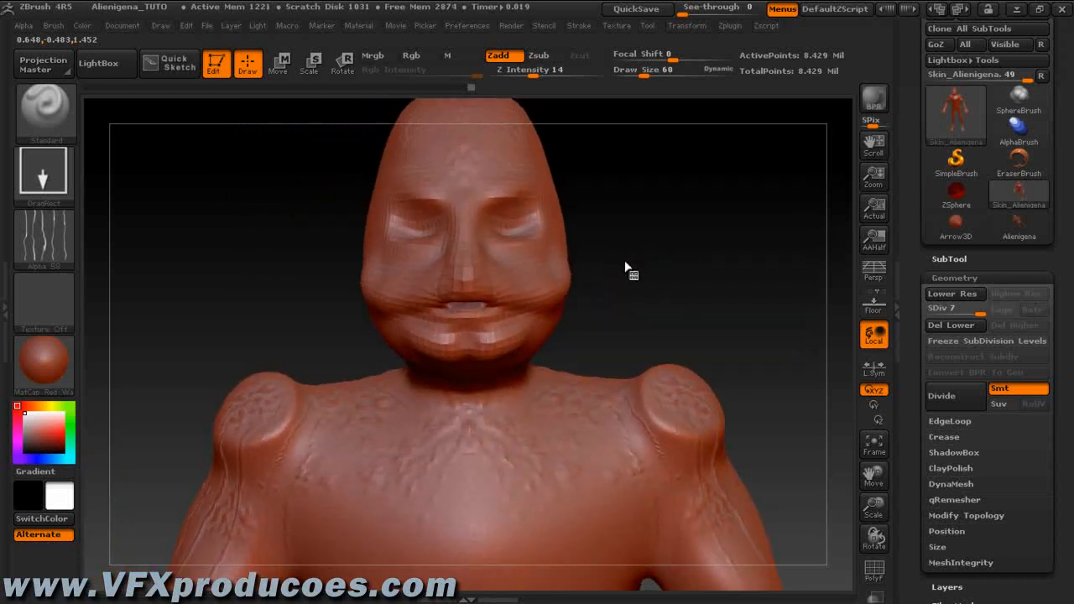
click(43, 109)
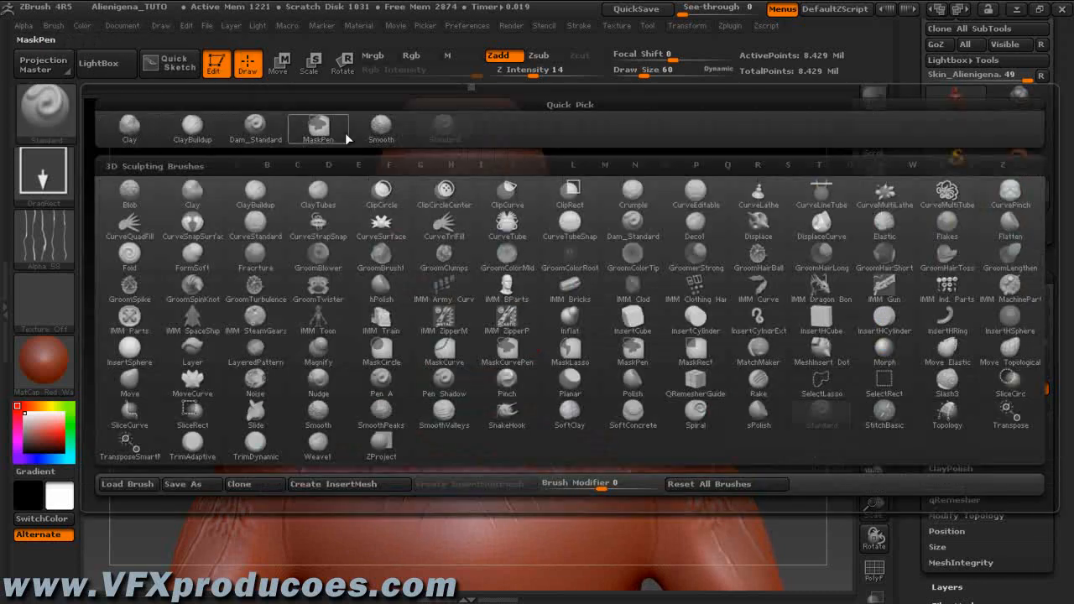
click(255, 125)
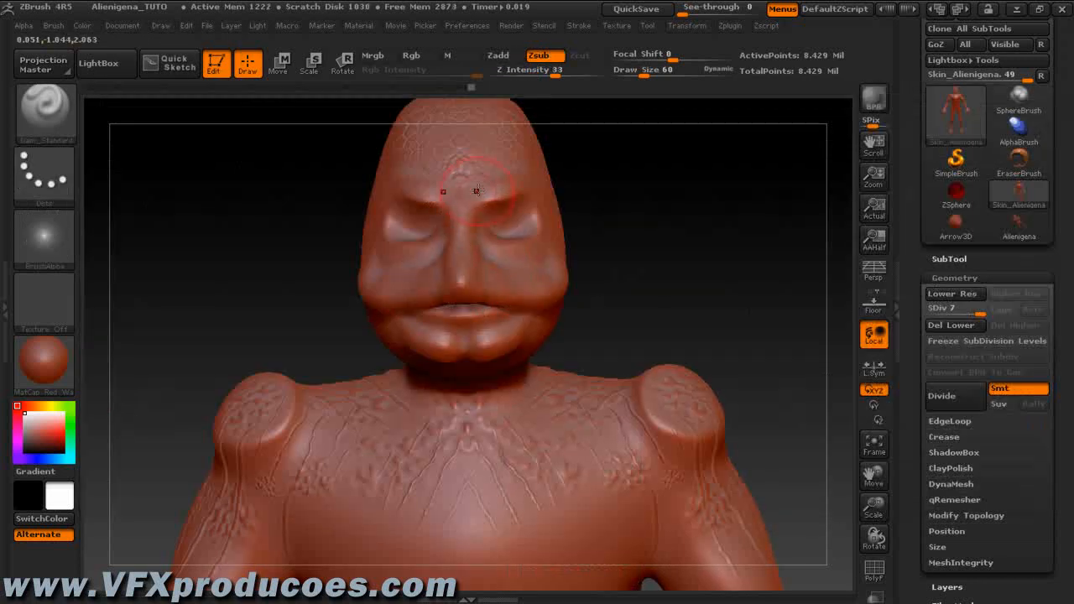
drag(873, 506, 873, 549)
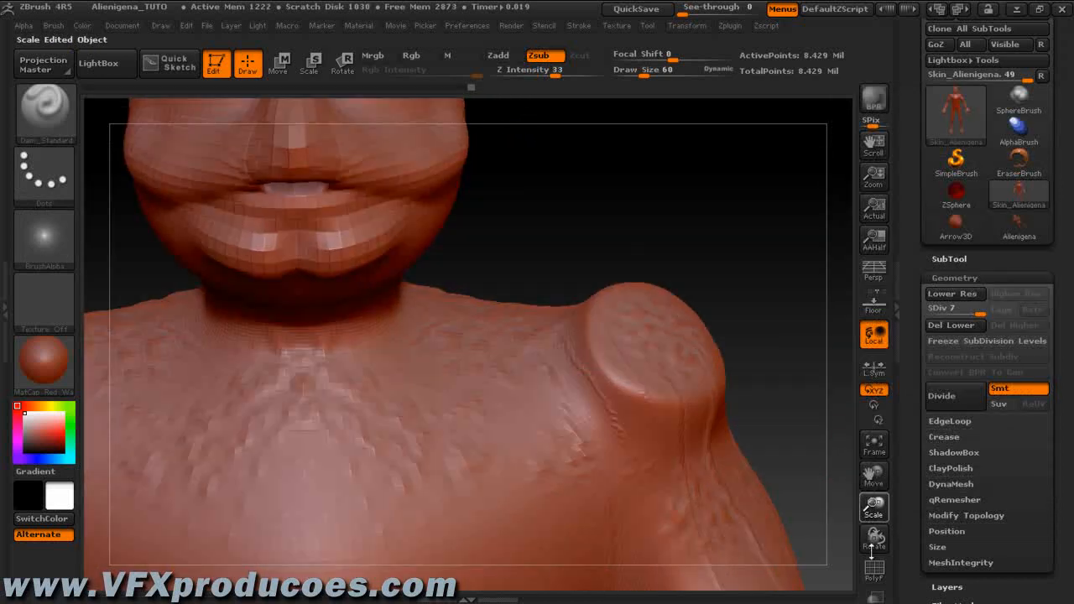
alt+drag(553, 191, 639, 364)
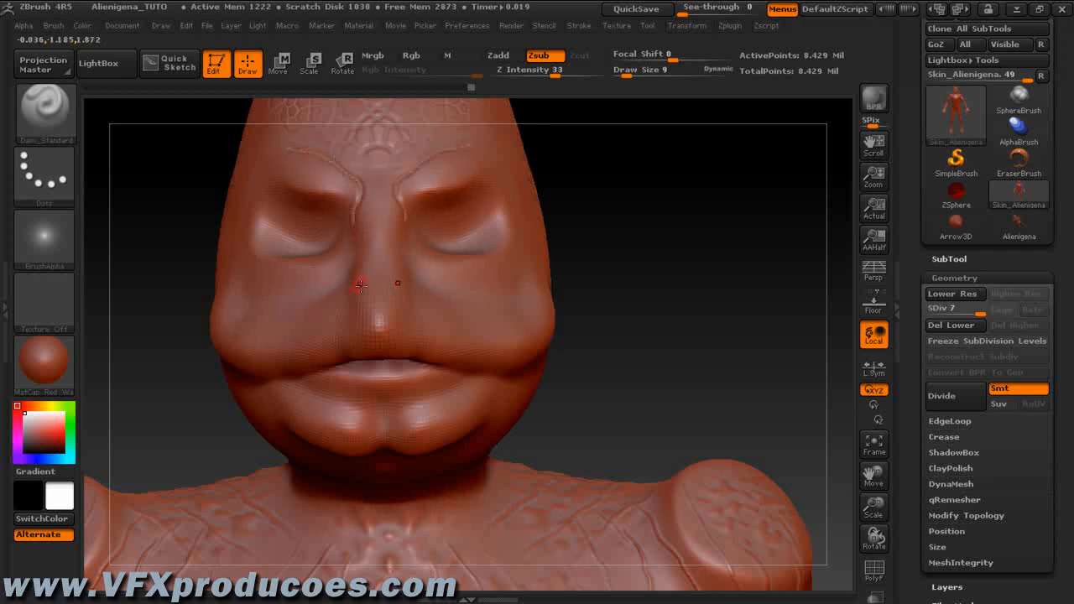
alt+drag(359, 201, 354, 222)
Soften the brow creases and their ends beside the nose bridge with the Smooth brush at draw size 26
key(bracketright)
shift+drag(351, 222, 355, 226)
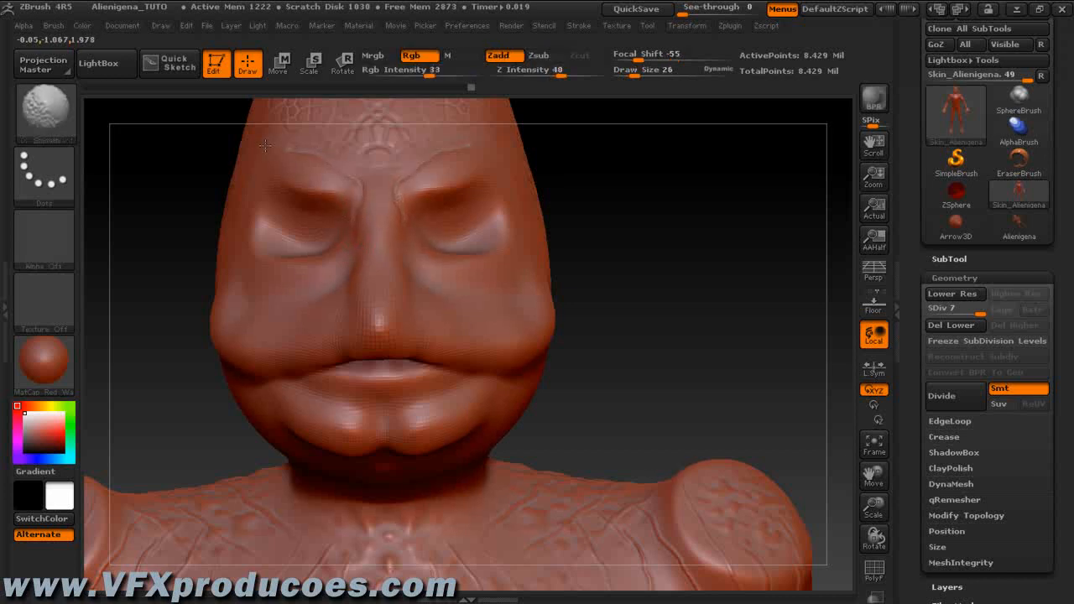
shift+drag(276, 146, 290, 149)
shift+drag(348, 228, 350, 224)
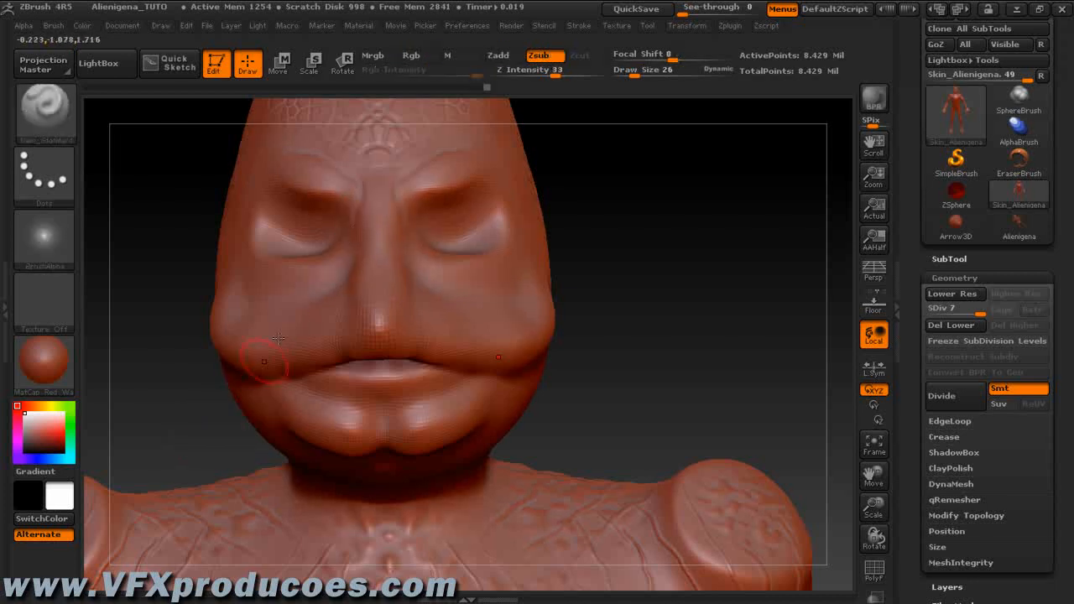
Carve a row of vertical wrinkles across the upper lip and cheeks at draw size 10, and smooth them
key(bracketleft)
key(bracketleft)
mouse_move(227, 319)
mouse_down()
mouse_move(222, 345)
mouse_move(279, 366)
mouse_up()
drag(302, 315, 305, 363)
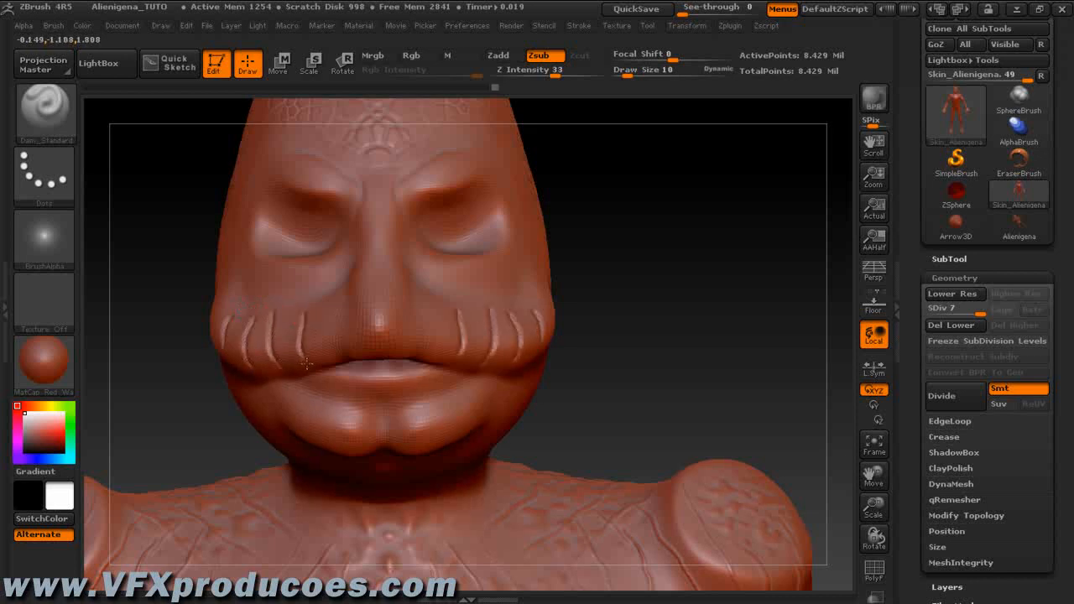
drag(329, 300, 330, 361)
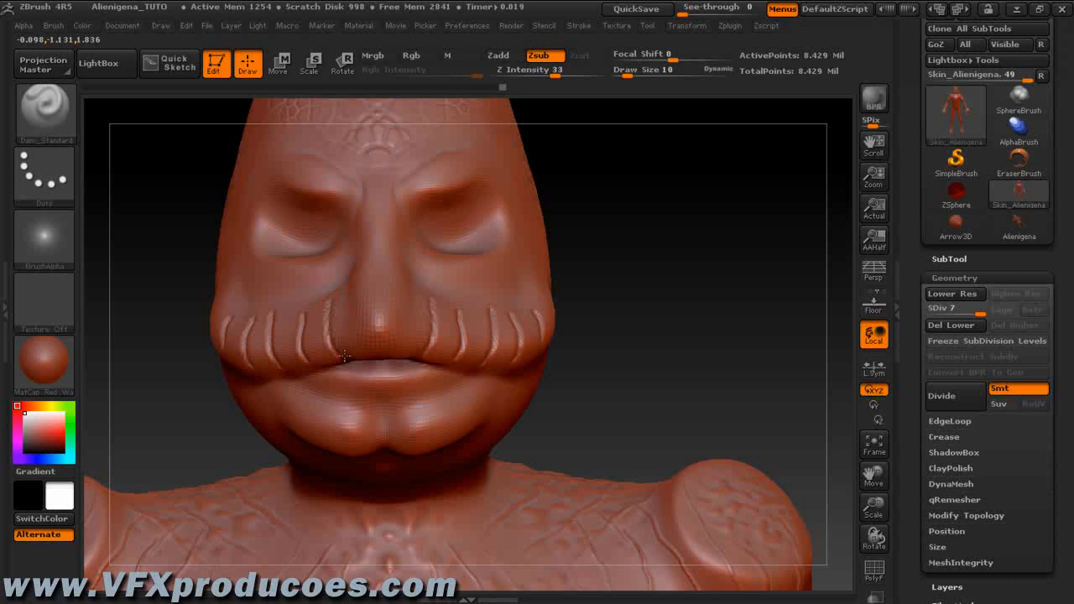
key(shift)
key(shift)
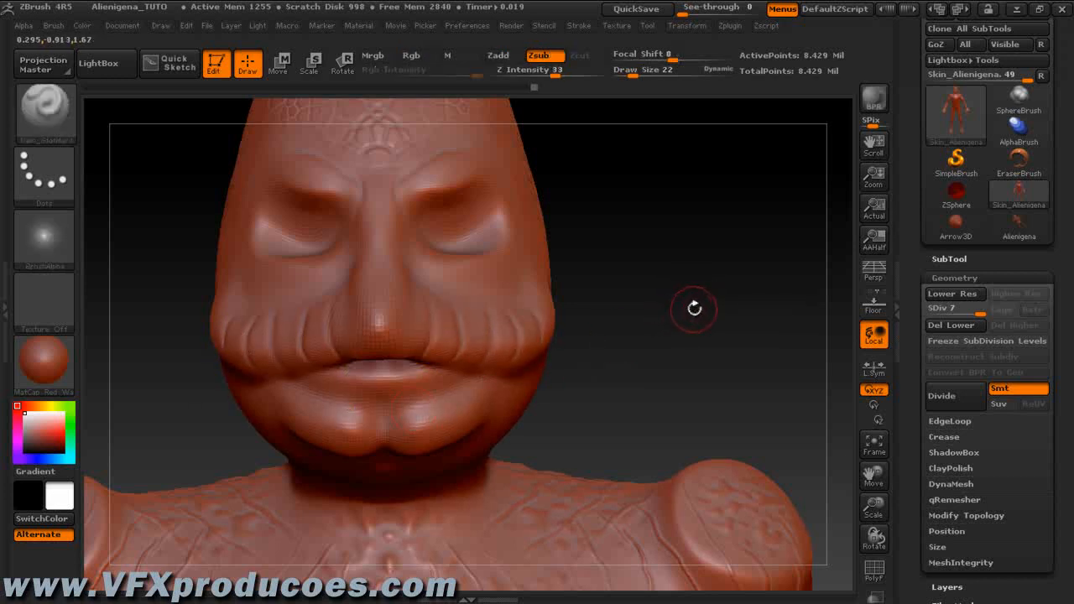
Switch to the SnakeHook brush
mouse_move(691, 322)
mouse_down()
mouse_move(688, 335)
mouse_move(685, 326)
mouse_up()
drag(696, 251, 665, 253)
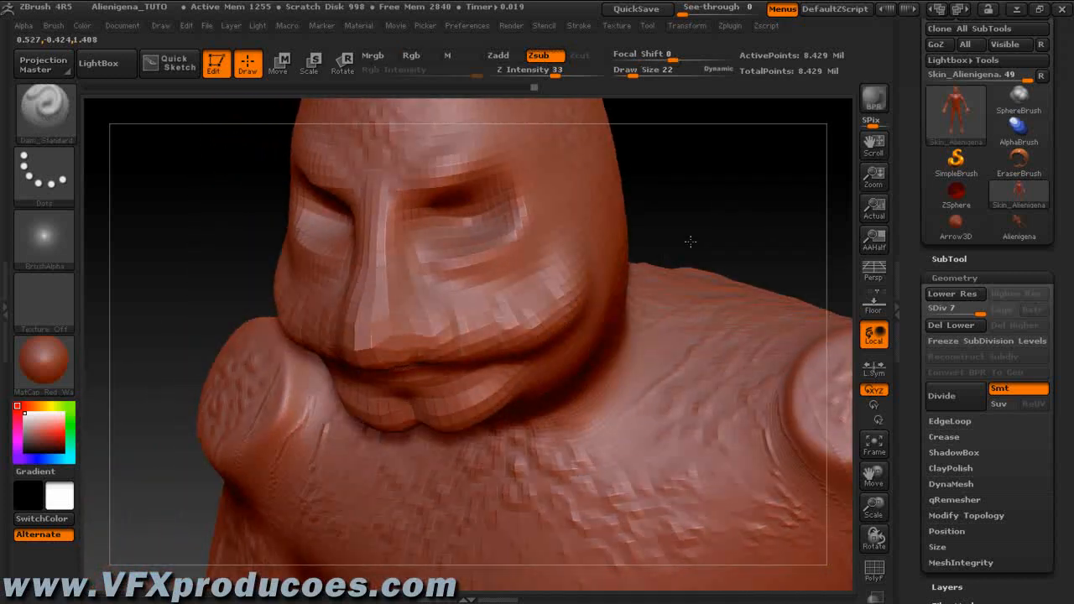
drag(721, 196, 737, 146)
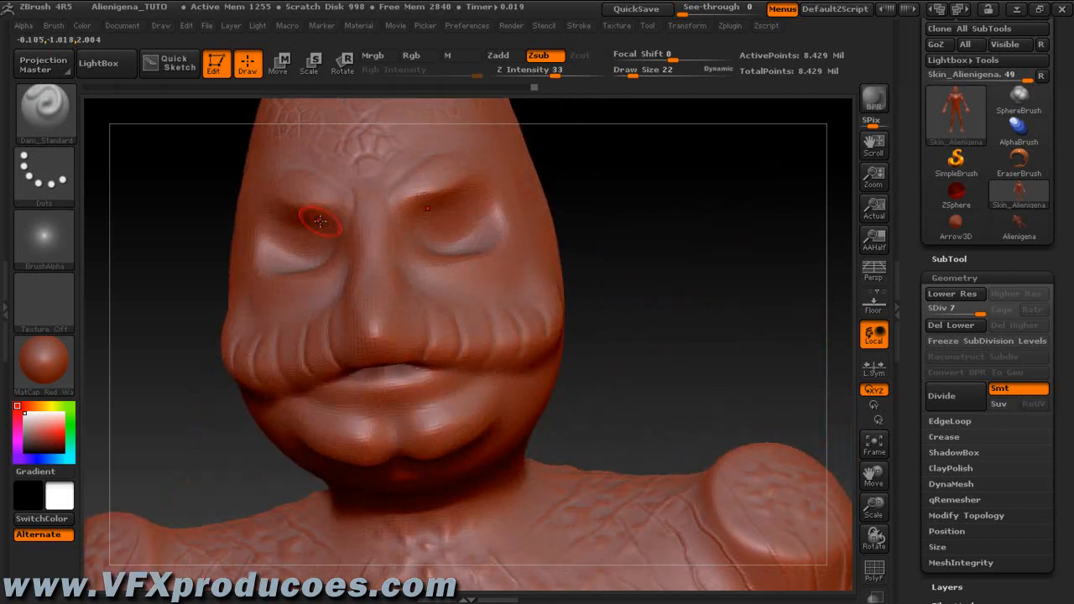
click(68, 105)
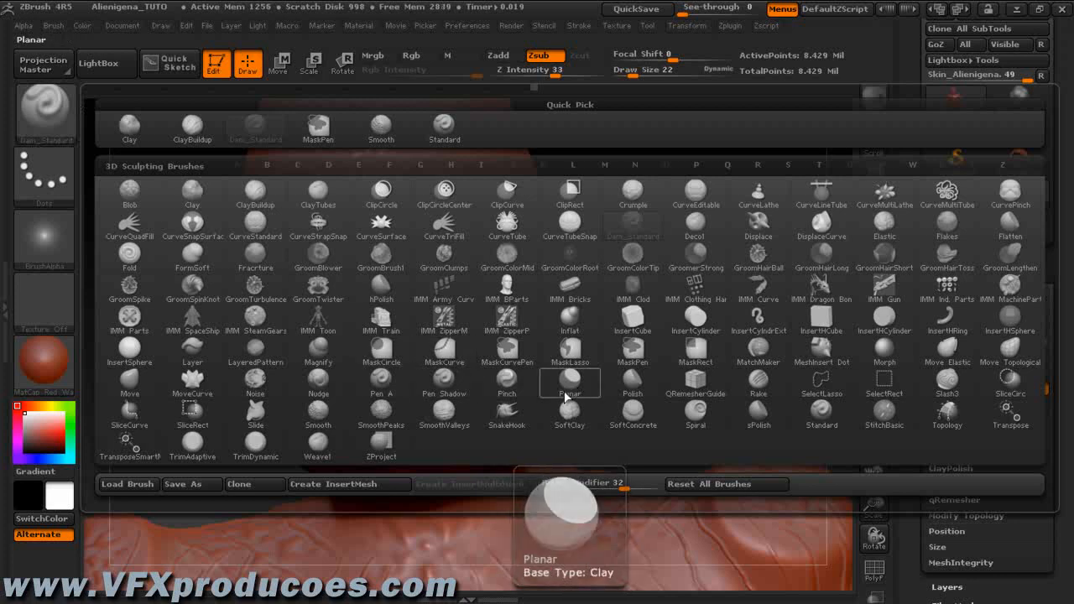
click(506, 413)
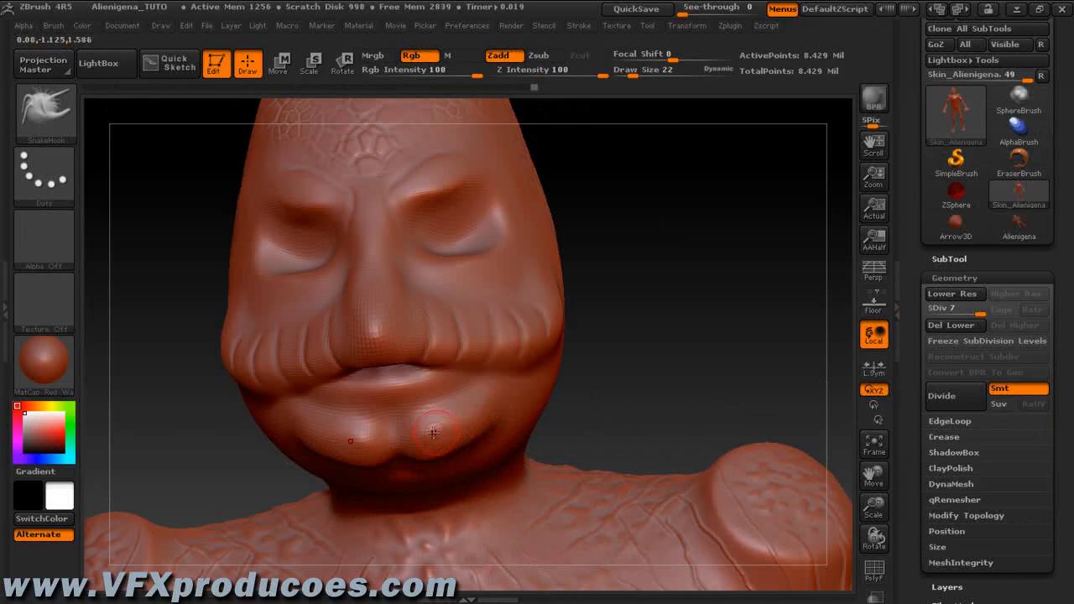
mouse_move(430, 433)
mouse_down()
mouse_move(458, 459)
mouse_move(475, 526)
mouse_up()
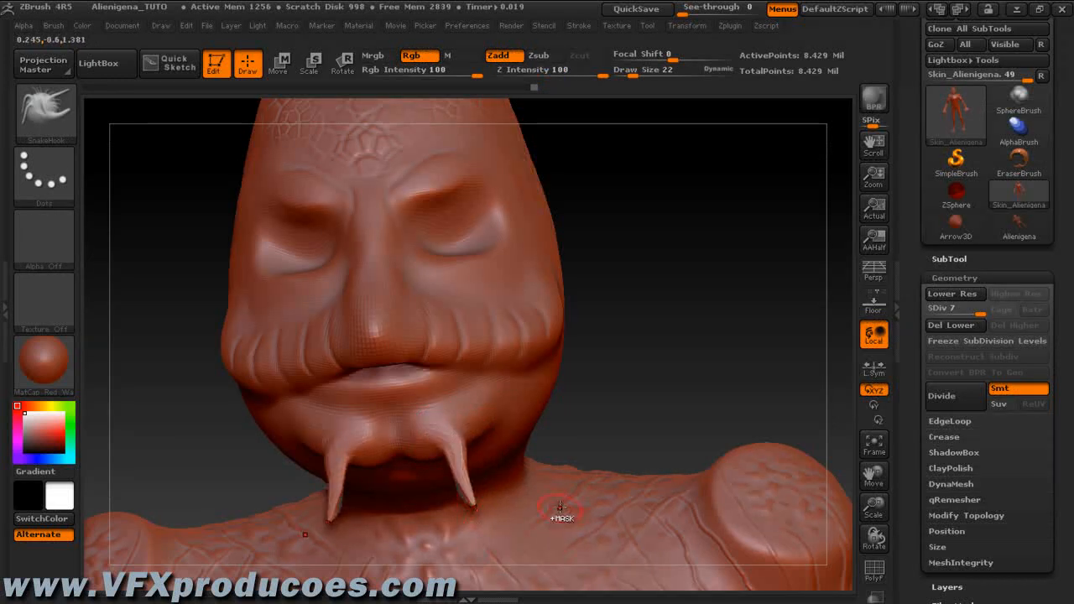
key(ctrl+z)
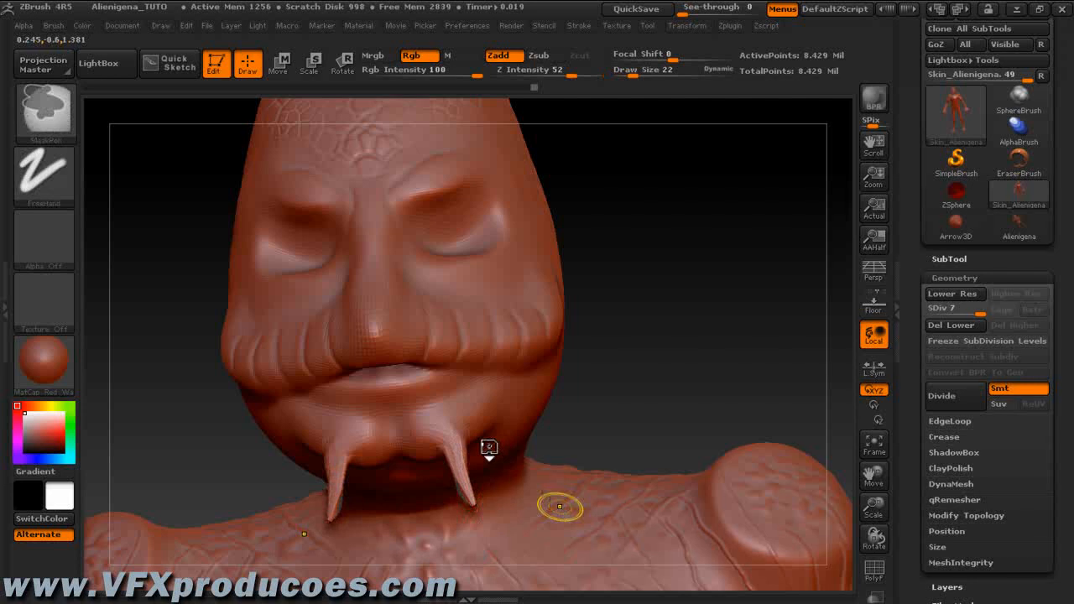
key(ctrl+z)
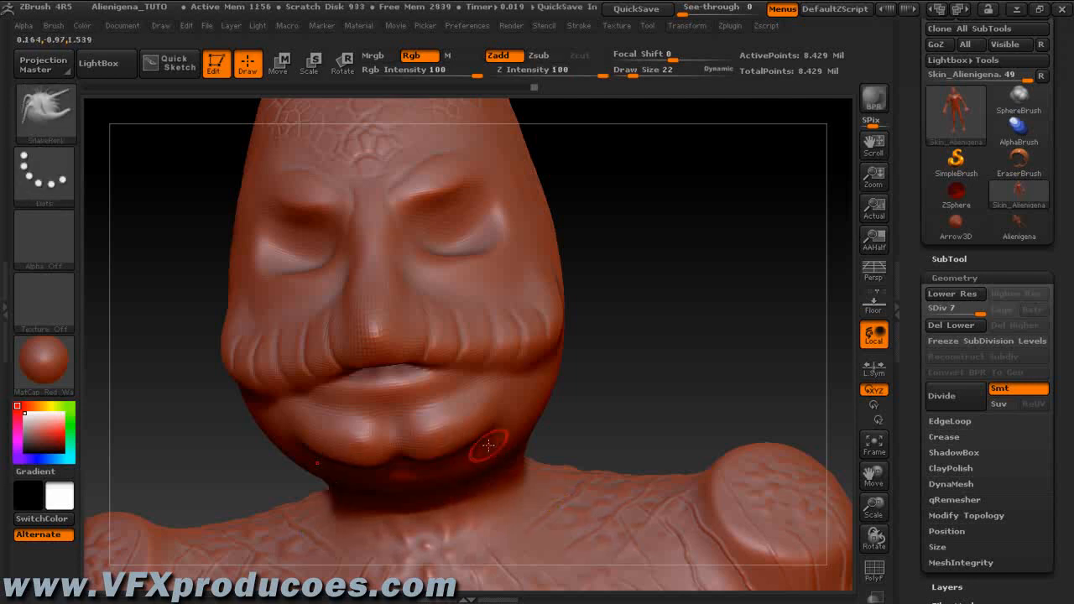
Reduce the draw size to 14 and pull three mirrored pairs of thin spikes out of the chin and jaw
key(bracketright)
key(bracketleft)
key(bracketleft)
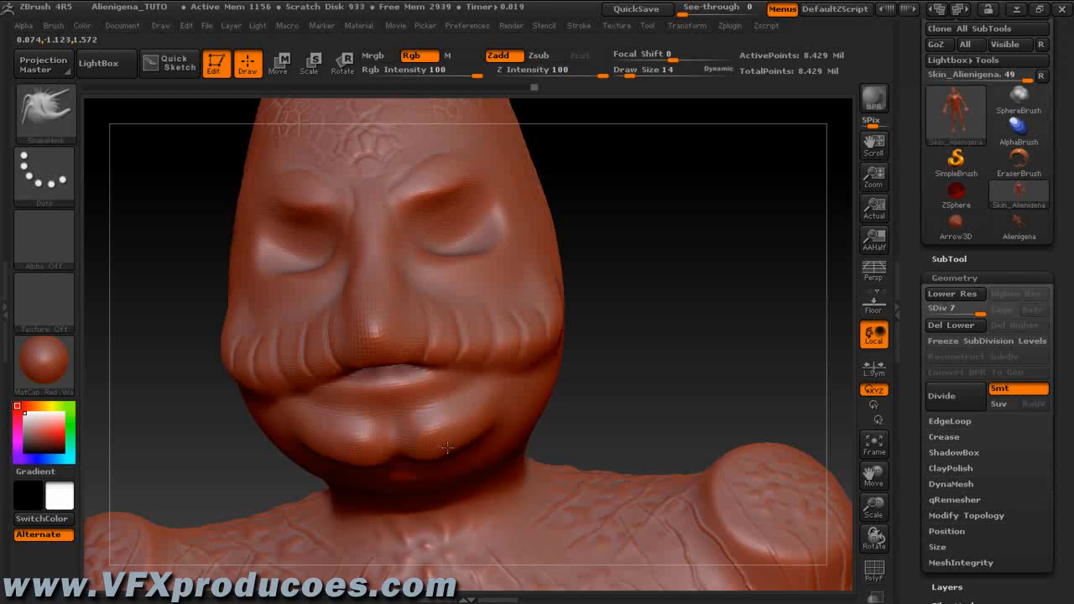
drag(440, 442, 461, 491)
drag(475, 424, 503, 462)
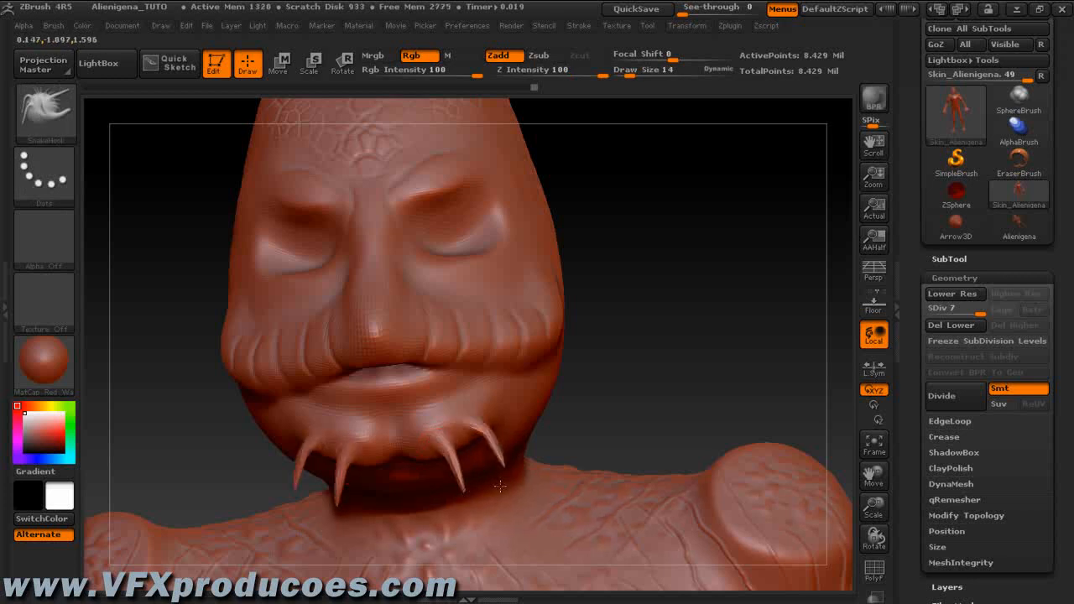
drag(506, 396, 553, 429)
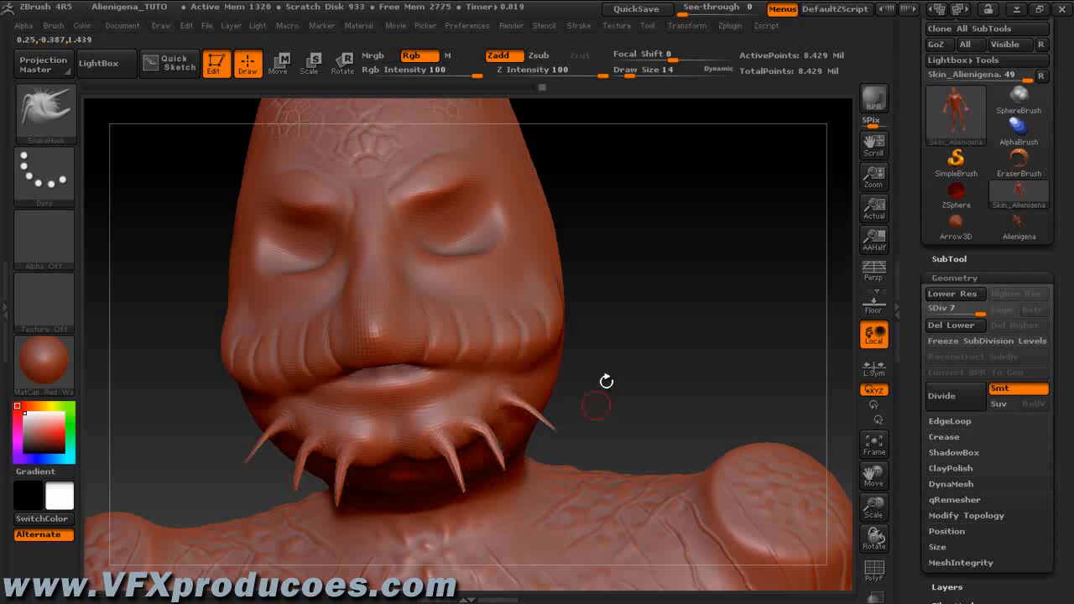
Undo the overlong spike at the rear of the jaw and pull a shorter mirrored pair there instead
drag(666, 293, 593, 376)
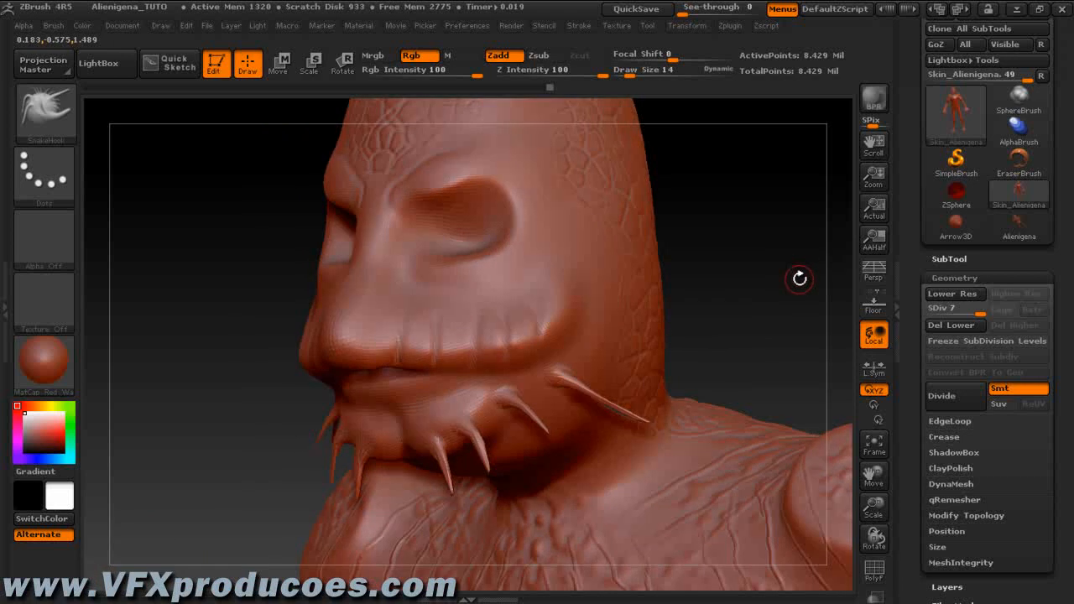
key(ctrl)
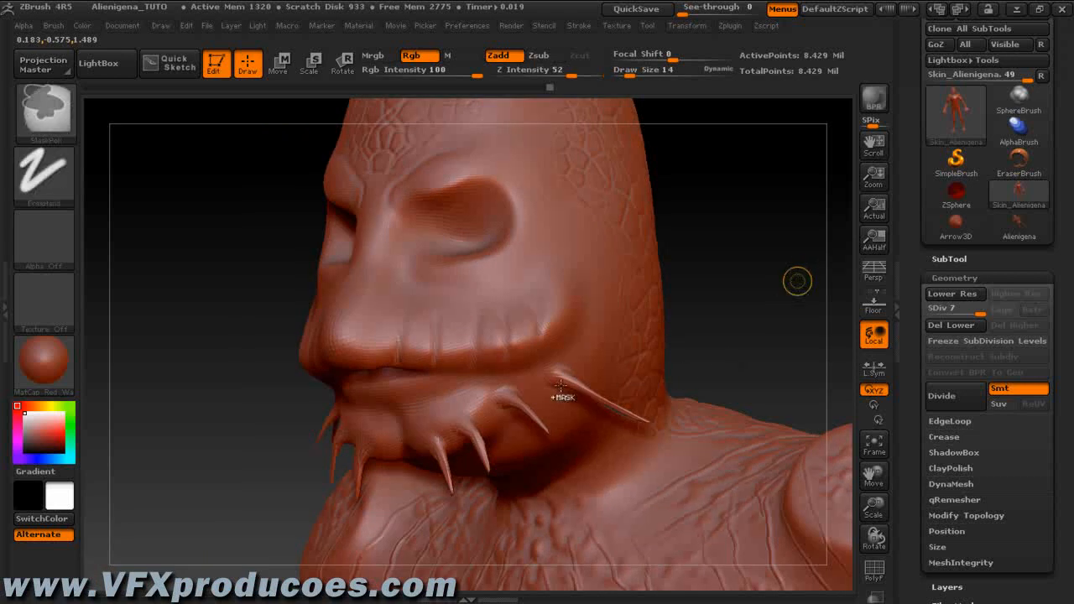
key(ctrl+z)
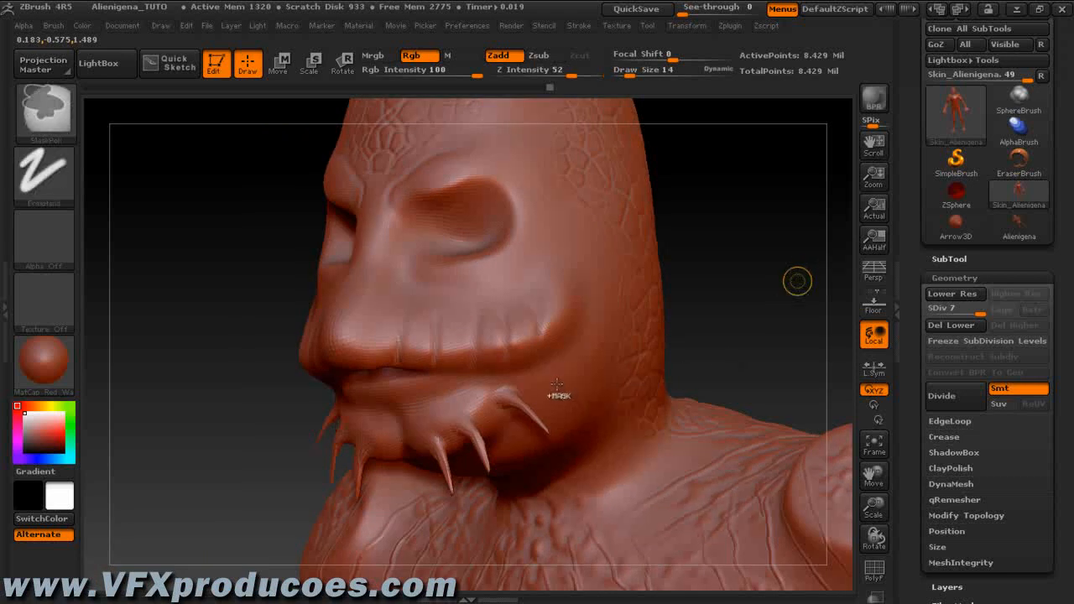
mouse_move(258, 417)
mouse_down()
mouse_move(335, 413)
mouse_move(265, 411)
mouse_up()
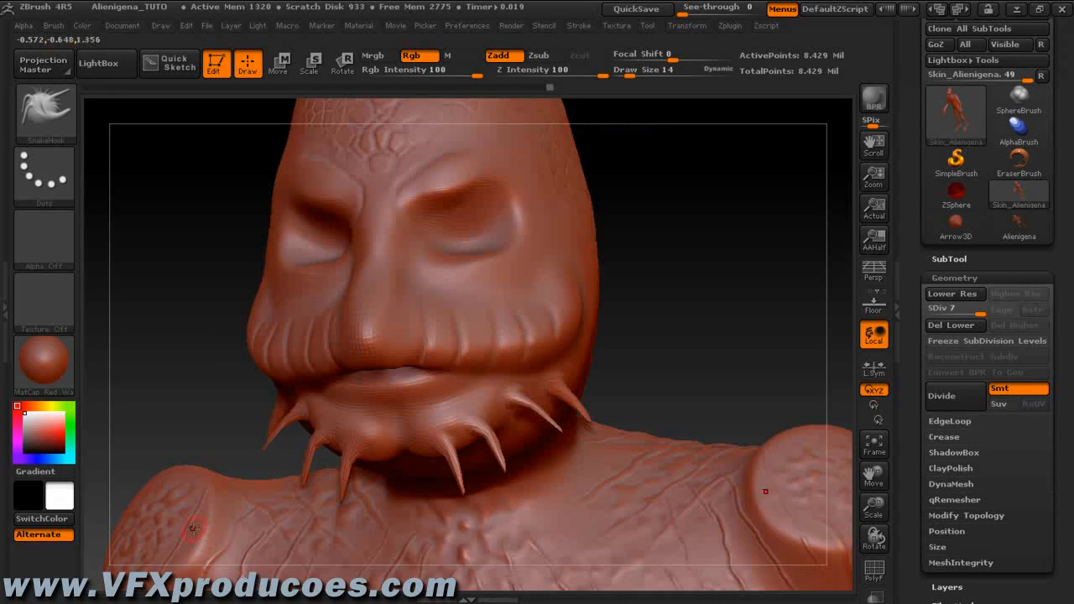
Pull mirrored spikes out of the rims and faces of the round shoulder stumps with the SnakeHook brush
drag(191, 482, 180, 447)
drag(153, 495, 139, 459)
drag(136, 524, 116, 496)
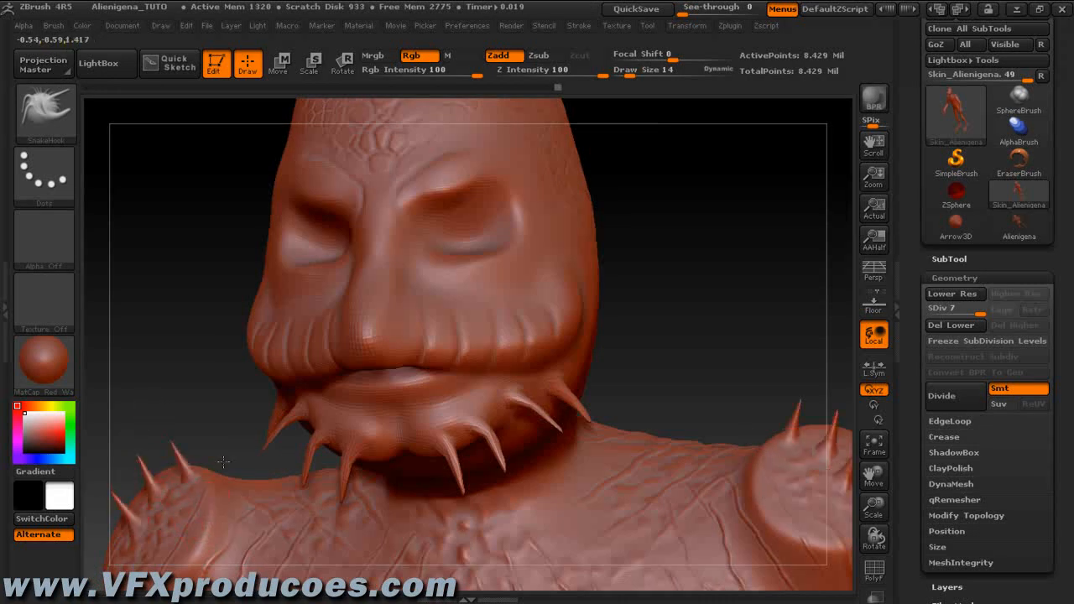
drag(214, 493, 223, 459)
drag(190, 530, 183, 512)
drag(118, 552, 90, 557)
drag(156, 562, 140, 564)
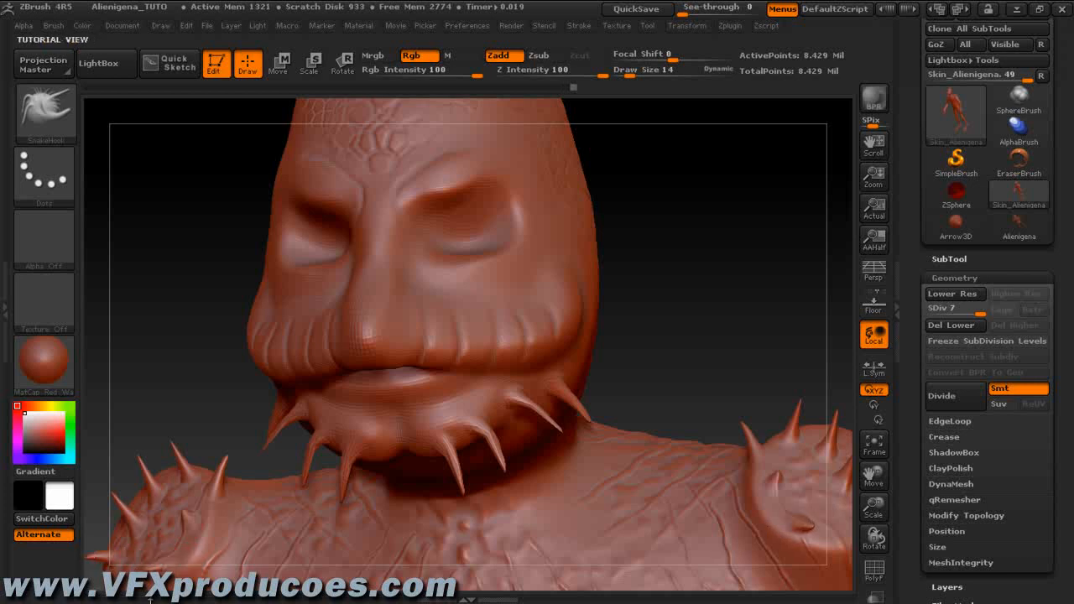
drag(726, 281, 748, 291)
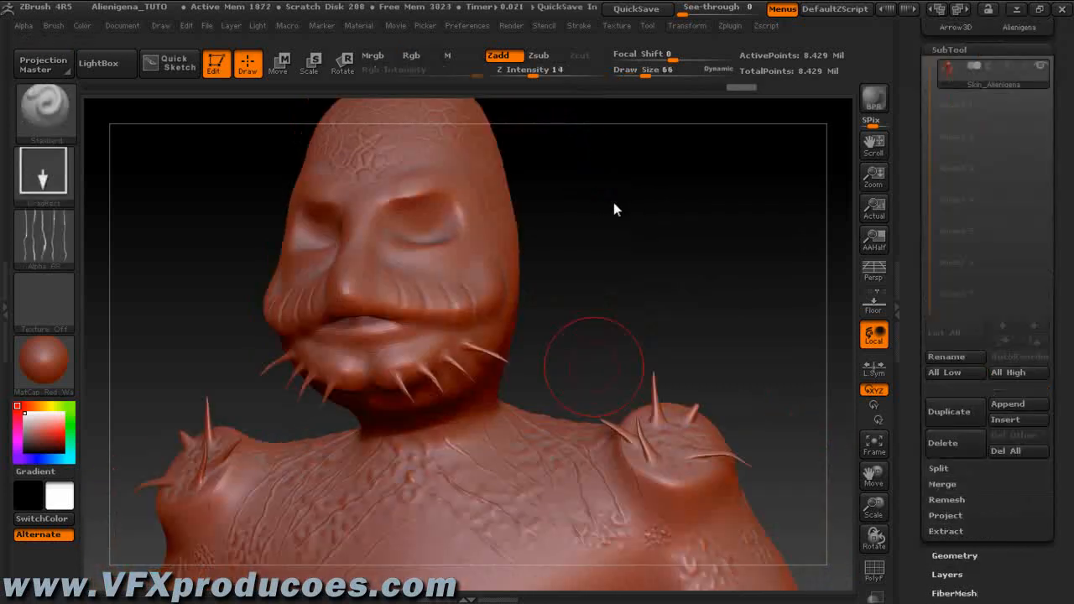
mouse_move(223, 213)
mouse_down()
mouse_move(218, 252)
mouse_move(242, 281)
mouse_up()
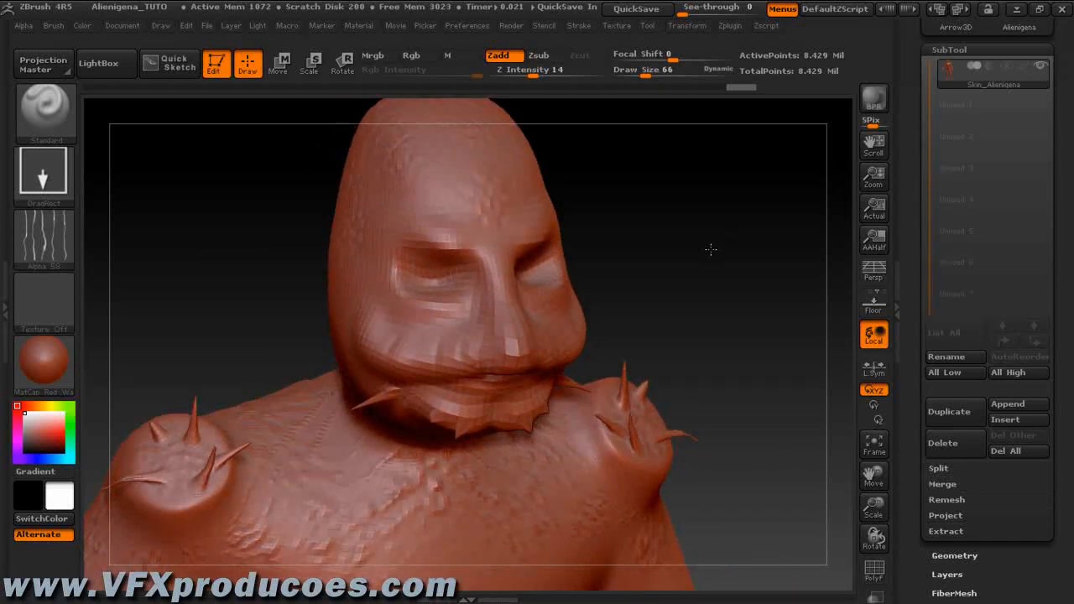
drag(720, 264, 697, 263)
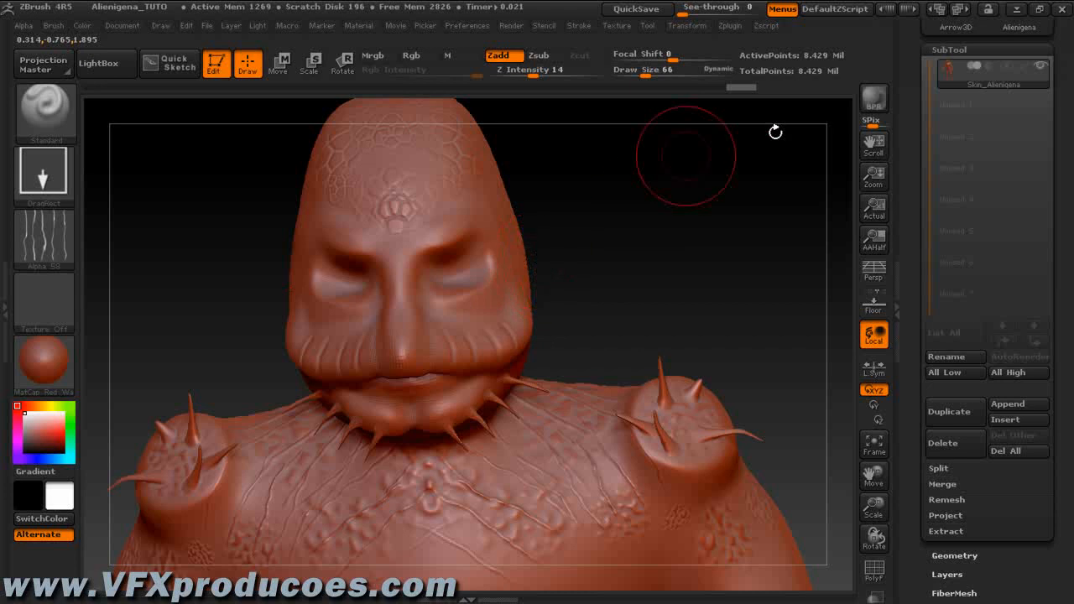
Switch the active tool to the Sphere3D primitive and frame it in the view
drag(913, 60, 916, 353)
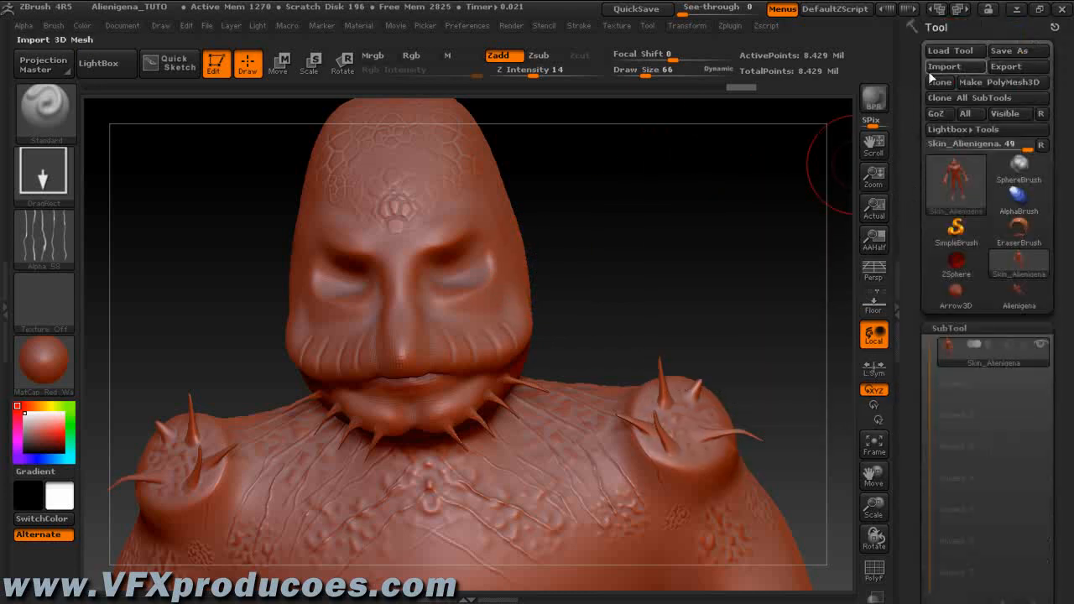
click(948, 172)
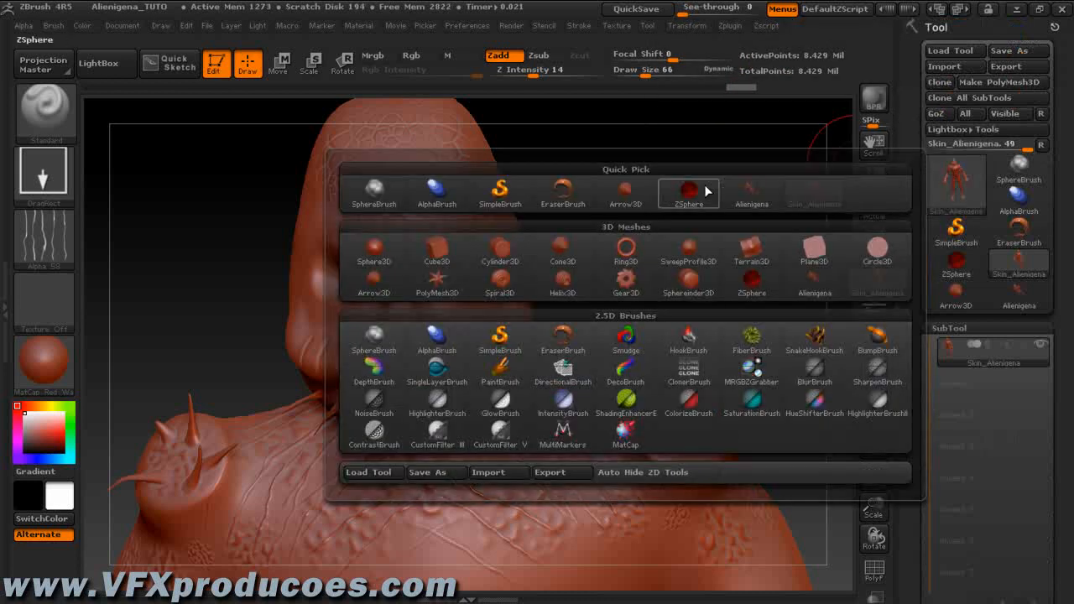
click(379, 255)
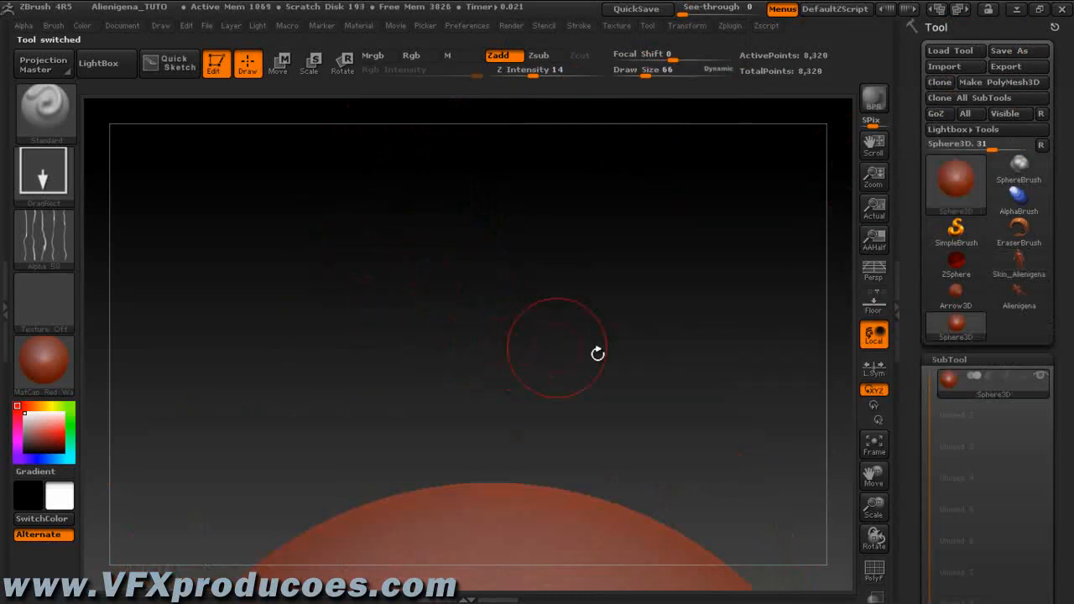
key(f)
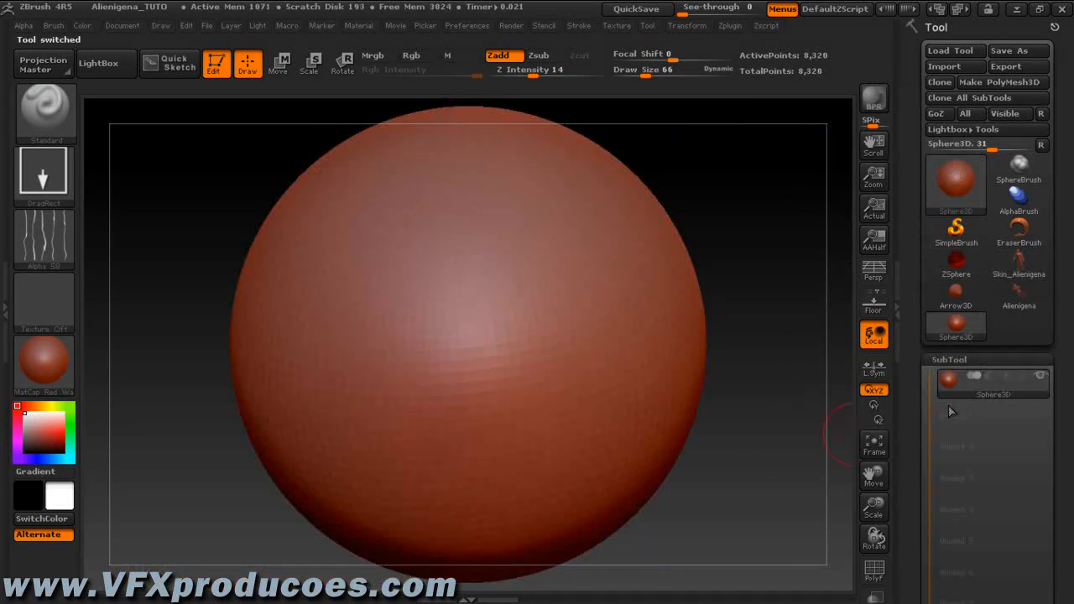
Set the Sphere3D primitive's initial X, Y and Z sizes to 10 each
drag(910, 419, 909, 262)
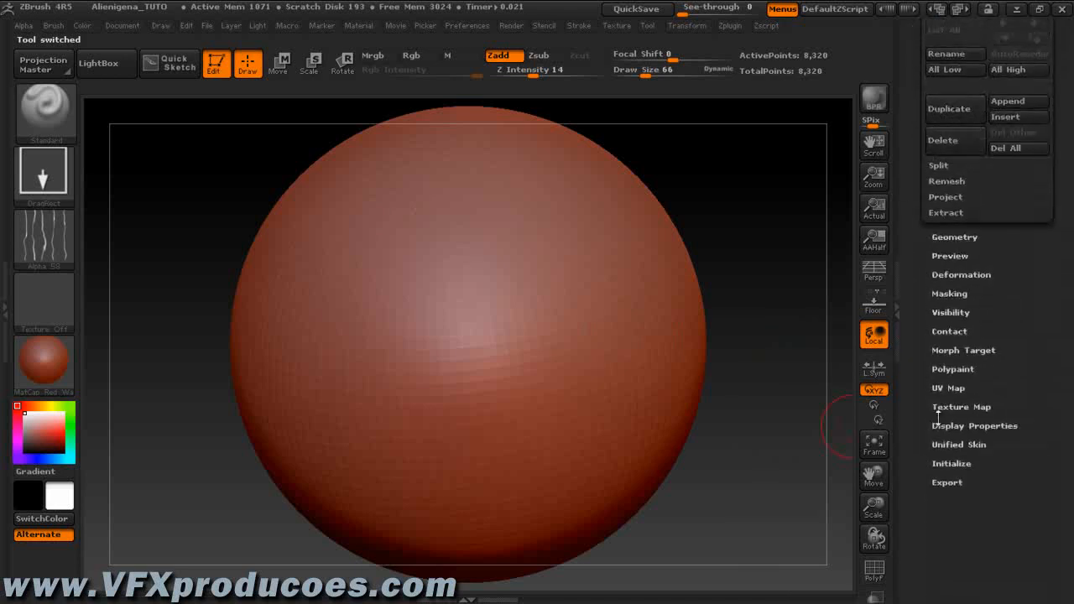
click(944, 461)
drag(943, 461, 955, 269)
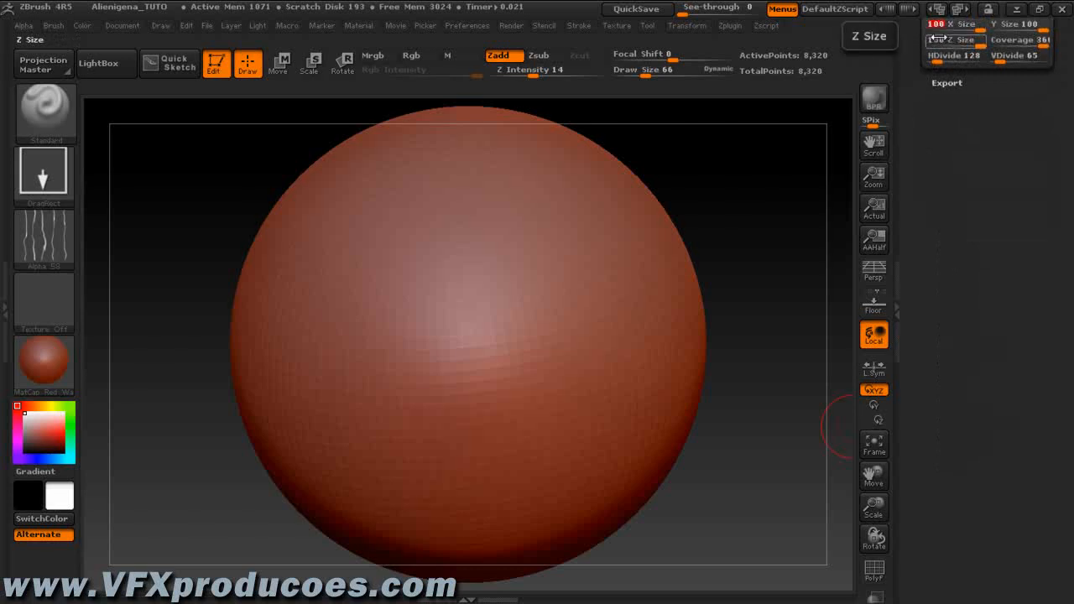
text(10)
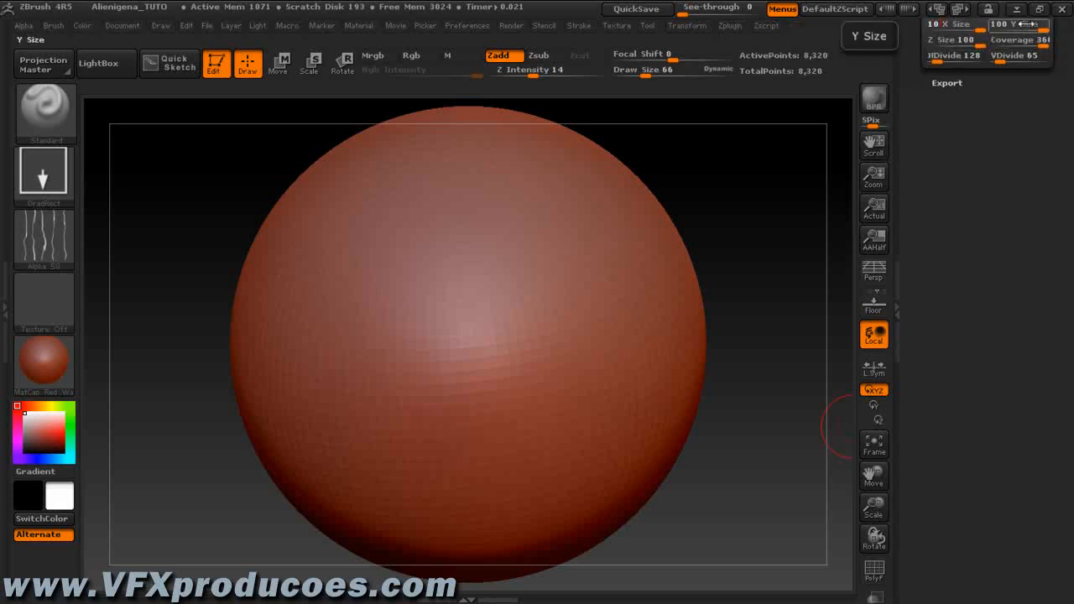
key(Return)
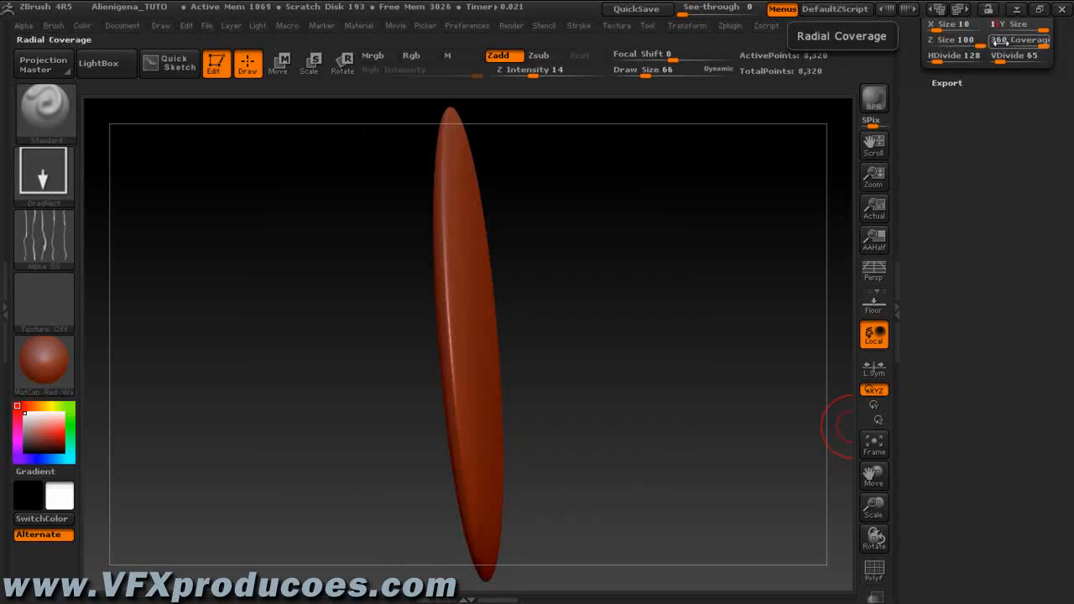
key(Return)
click(942, 42)
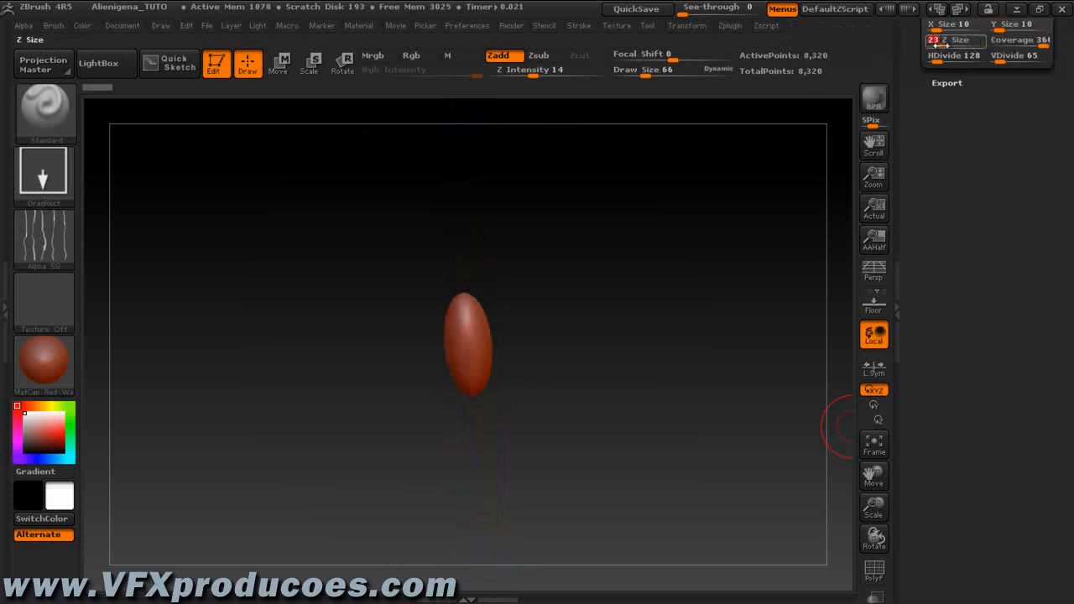
text(1)
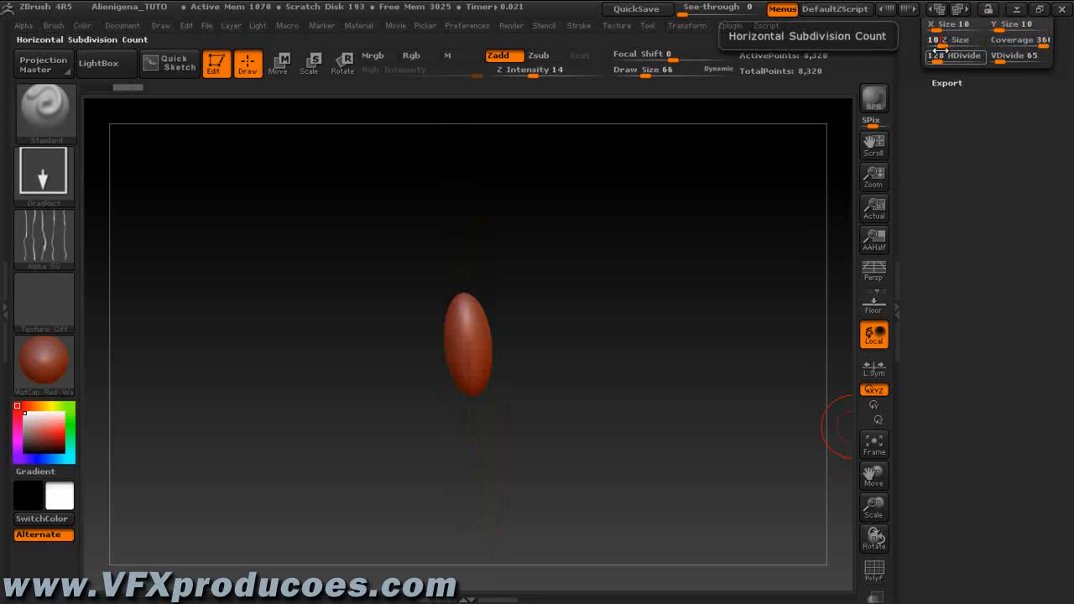
text(0)
key(Return)
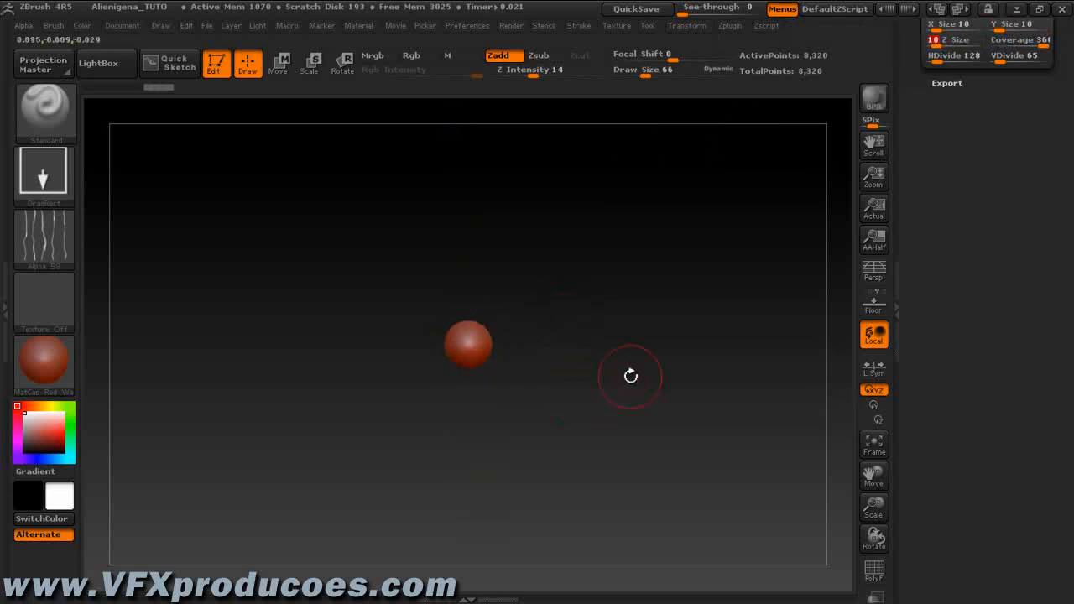
Make Skin_Alienigena the active tool again and frame the whole alien body in the view
drag(909, 63, 905, 248)
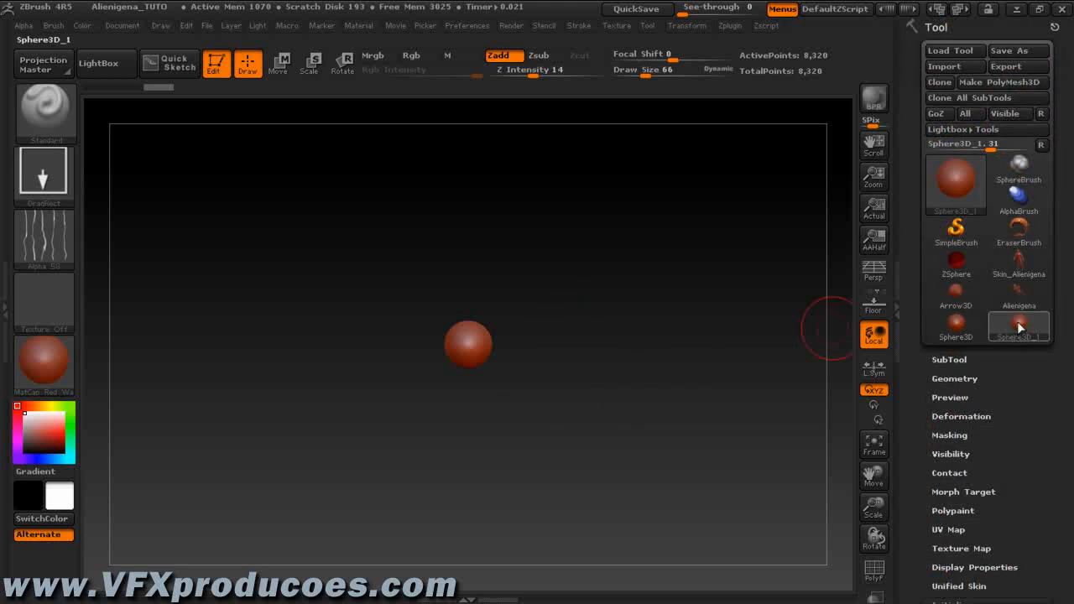
mouse_move(1019, 332)
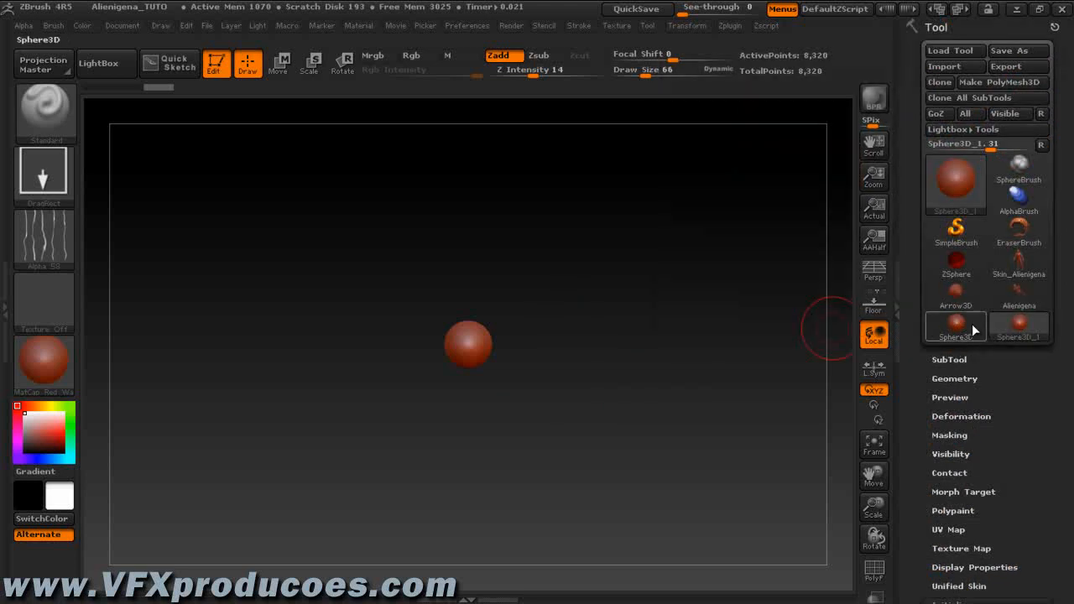
mouse_move(1015, 300)
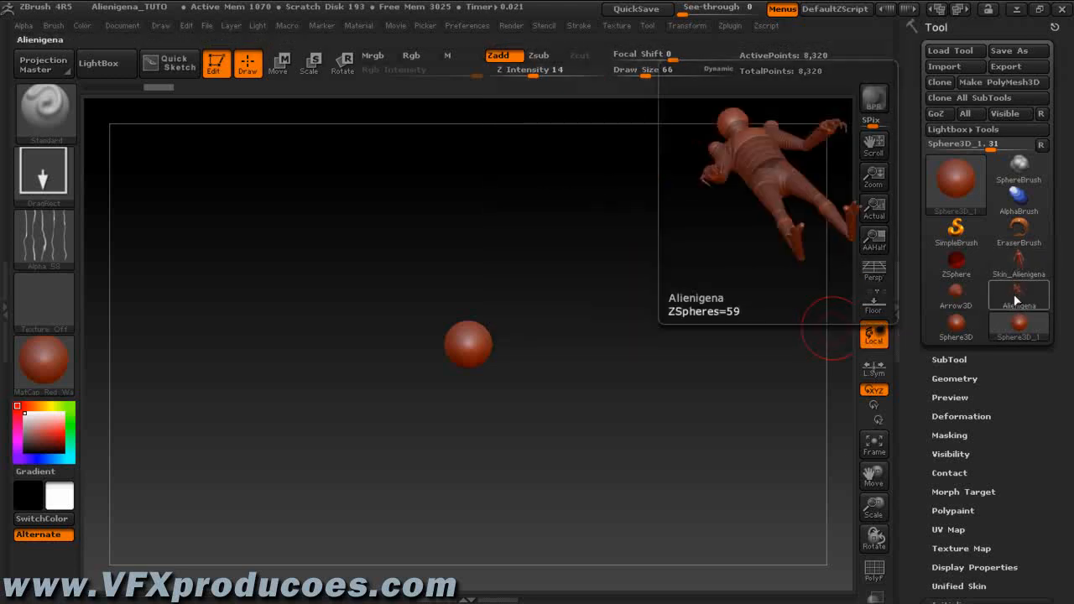
mouse_move(1019, 267)
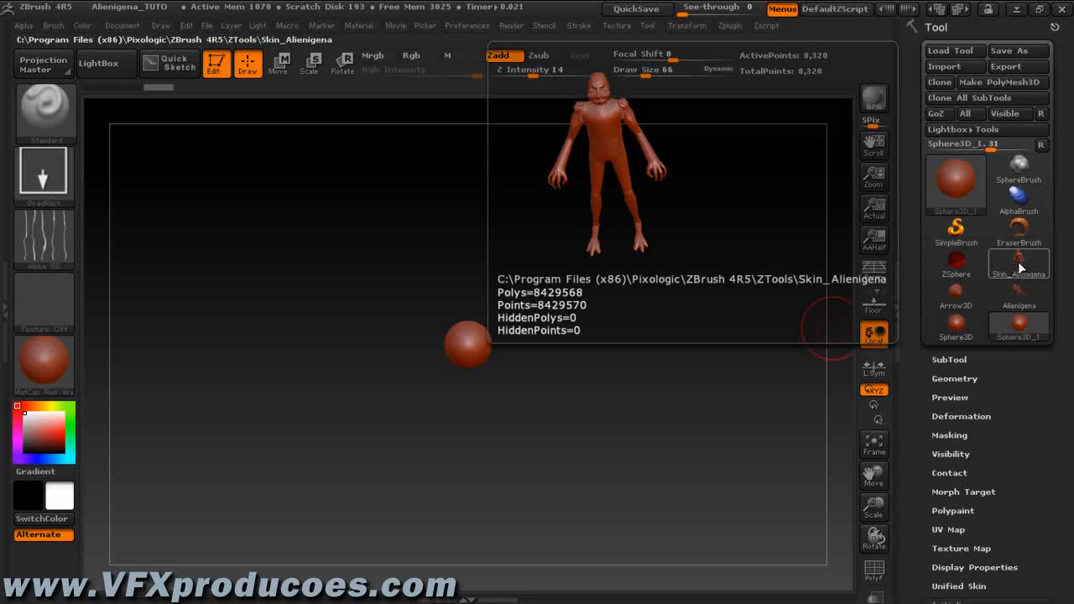
click(1020, 267)
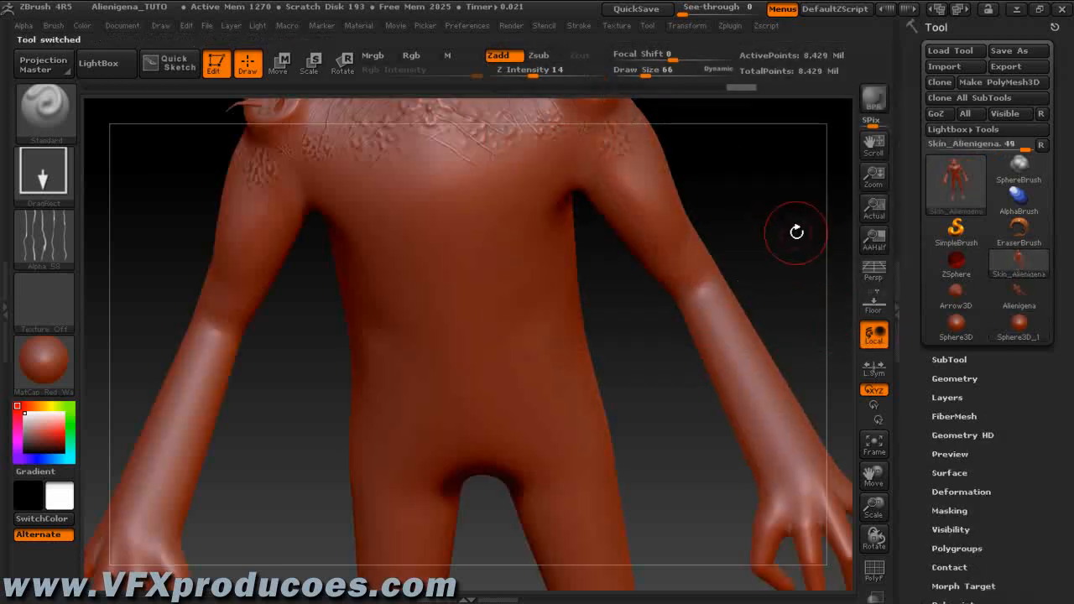
key(f)
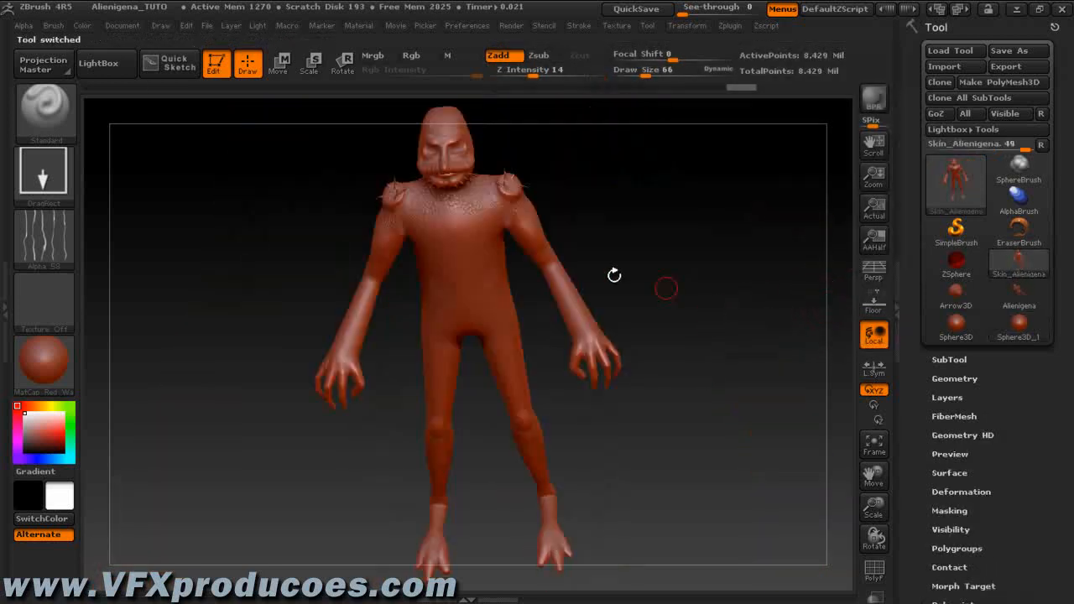
Append the small Sphere3D_1 to the alien as a new subtool
click(949, 359)
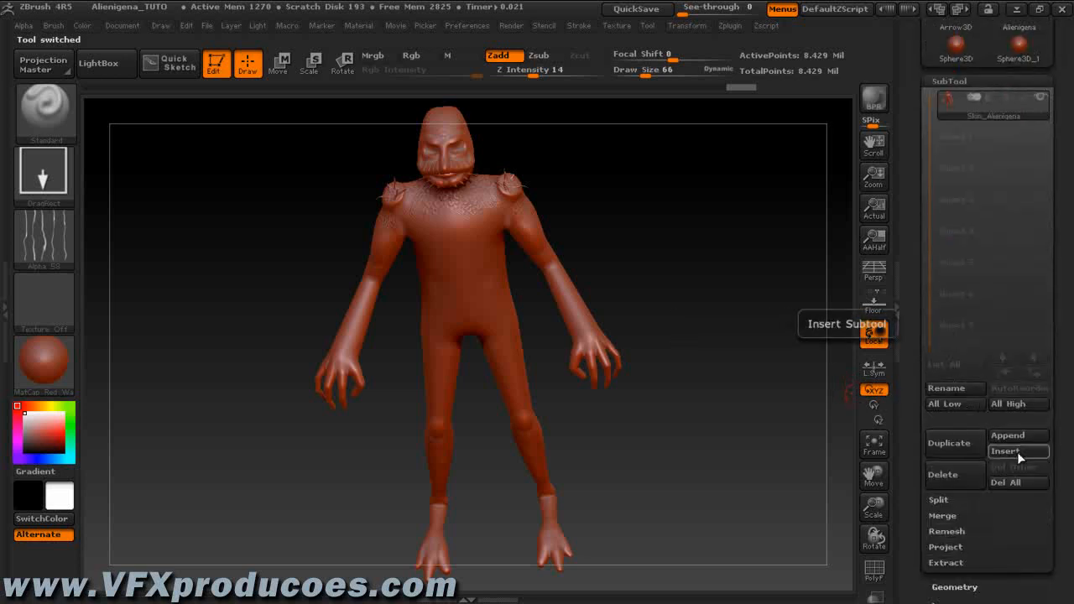
click(1018, 437)
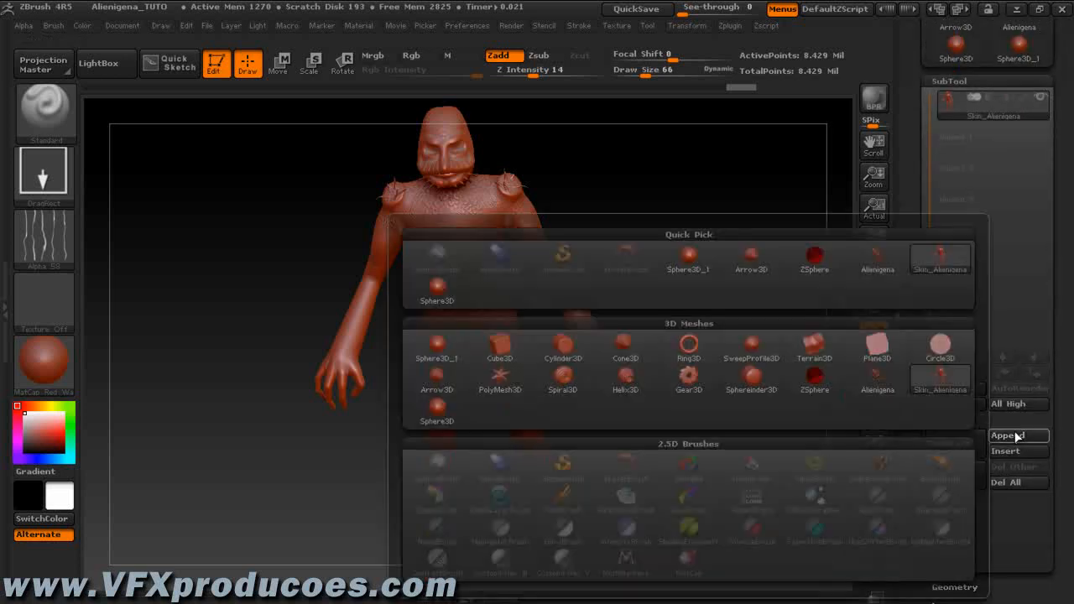
click(696, 265)
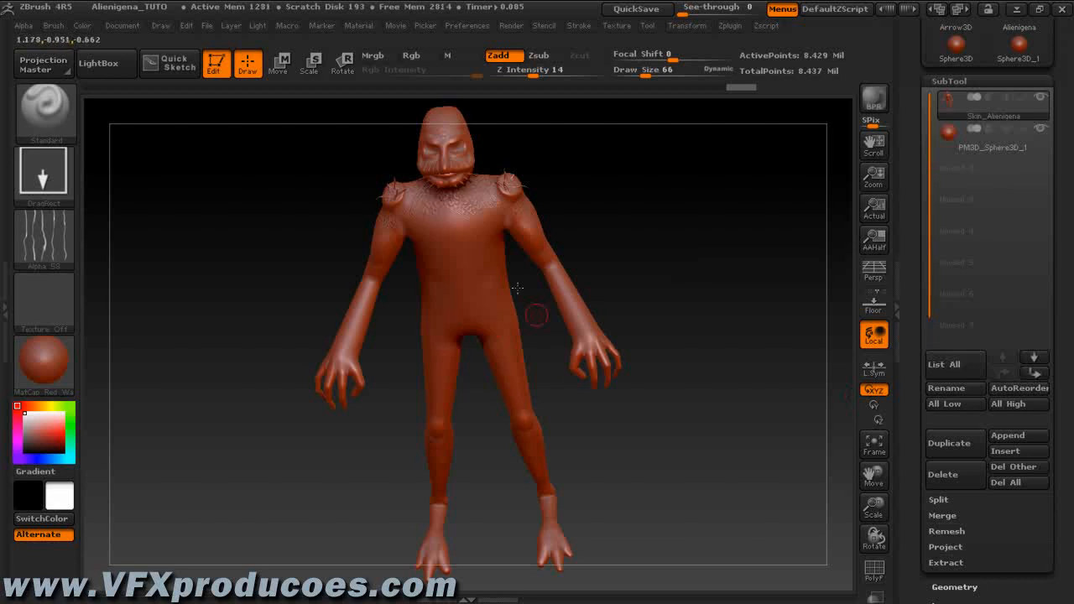
Select the sphere subtool and move it with the Move transpose line out of the torso to a spot beside the jaw
click(943, 128)
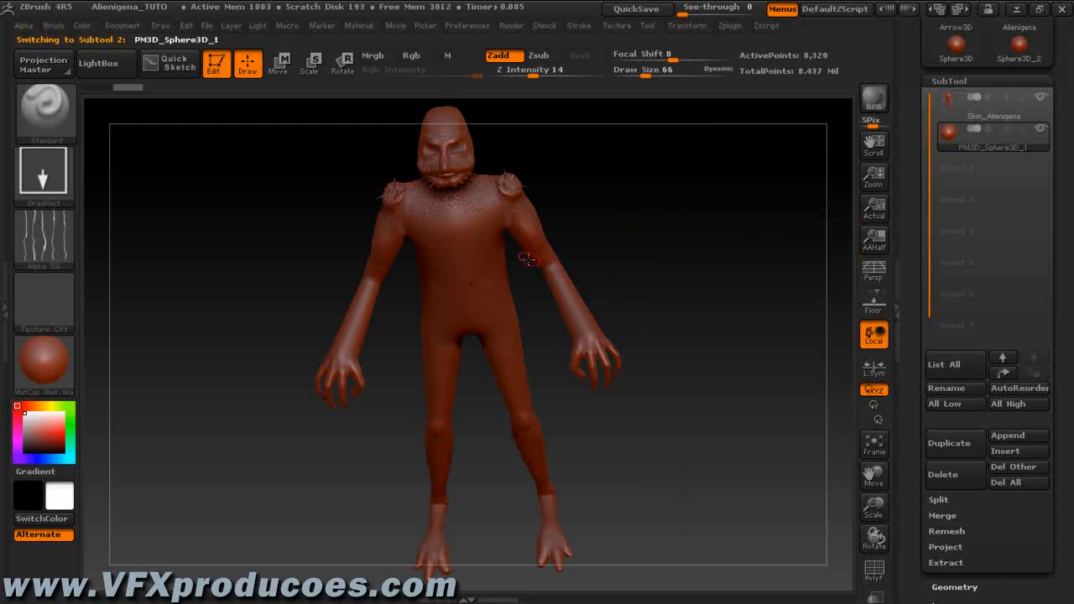
drag(640, 179, 647, 156)
click(279, 64)
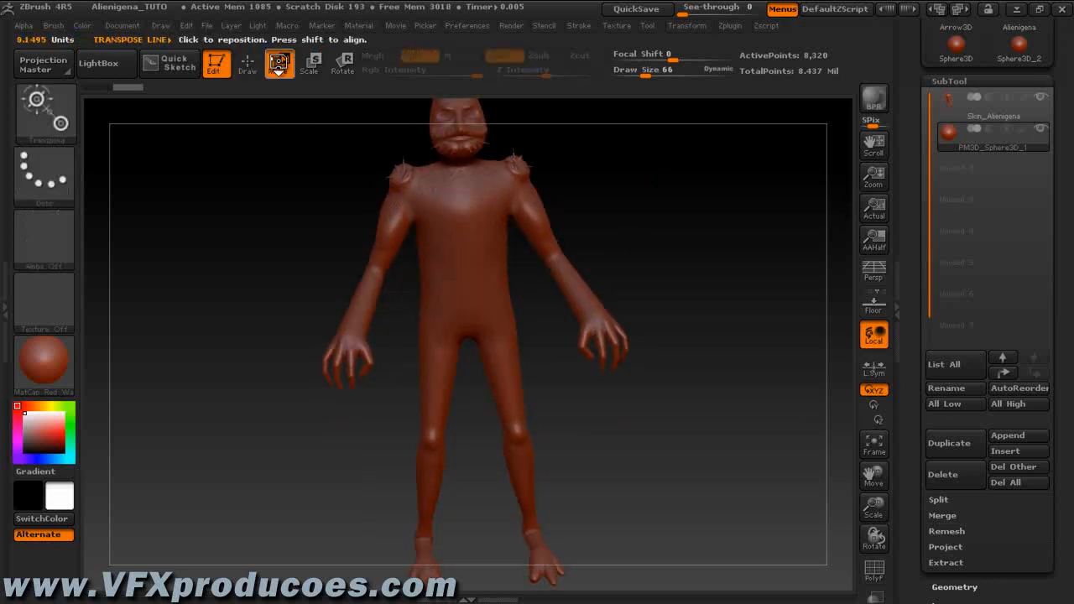
drag(681, 231, 678, 197)
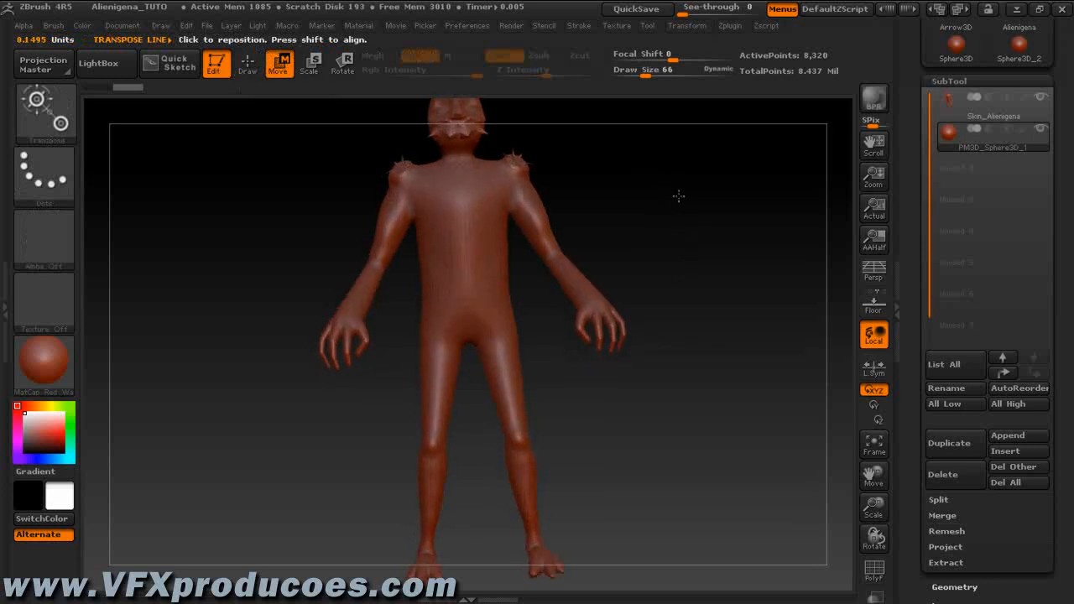
click(949, 132)
drag(474, 315, 470, 212)
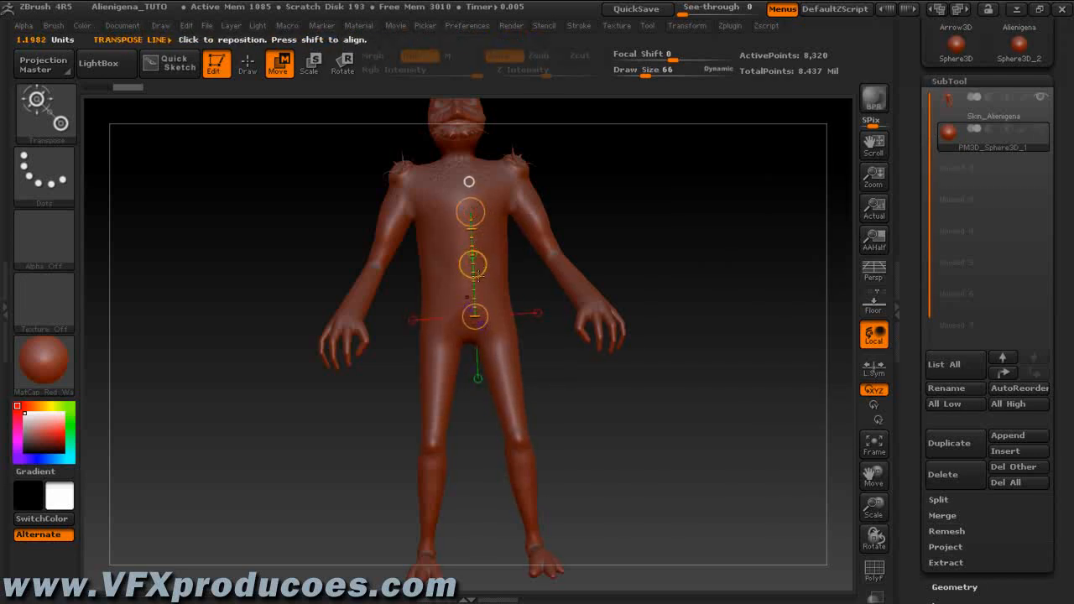
alt+drag(707, 243, 702, 385)
key(f)
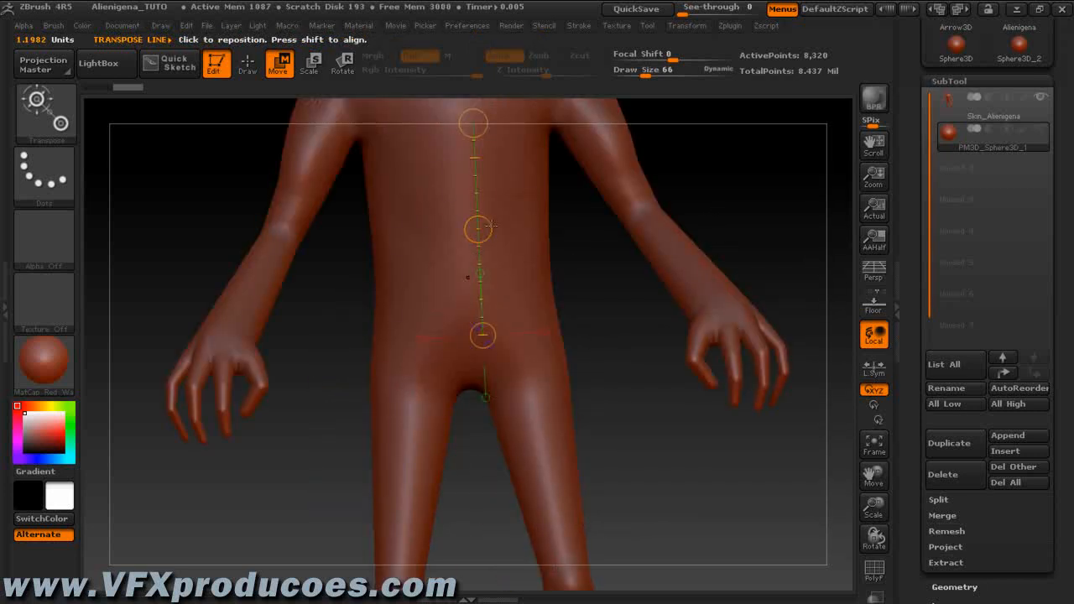
drag(478, 229, 594, 231)
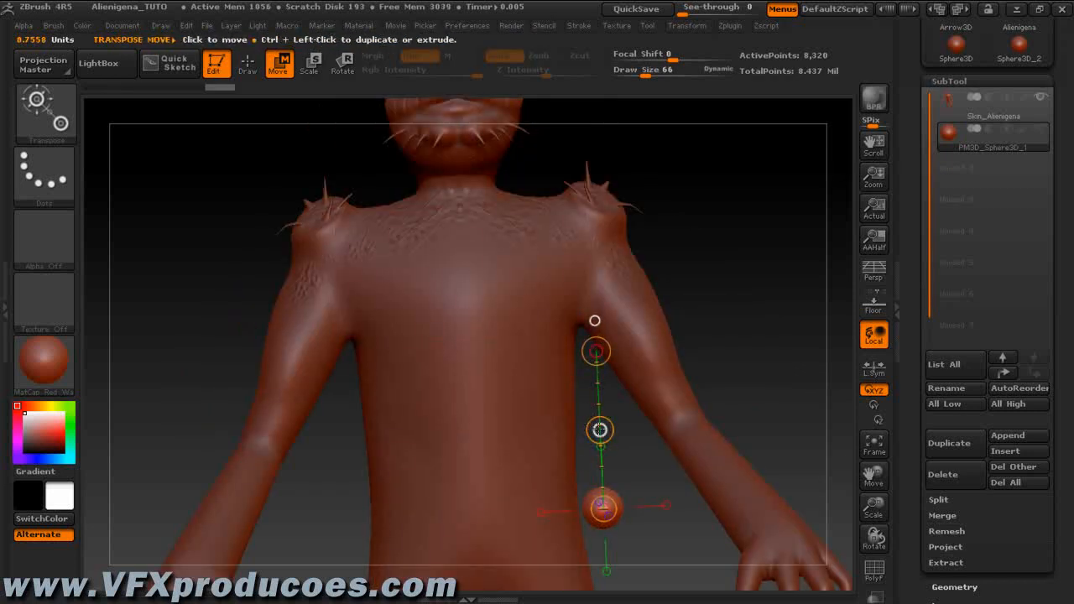
drag(599, 430, 555, 89)
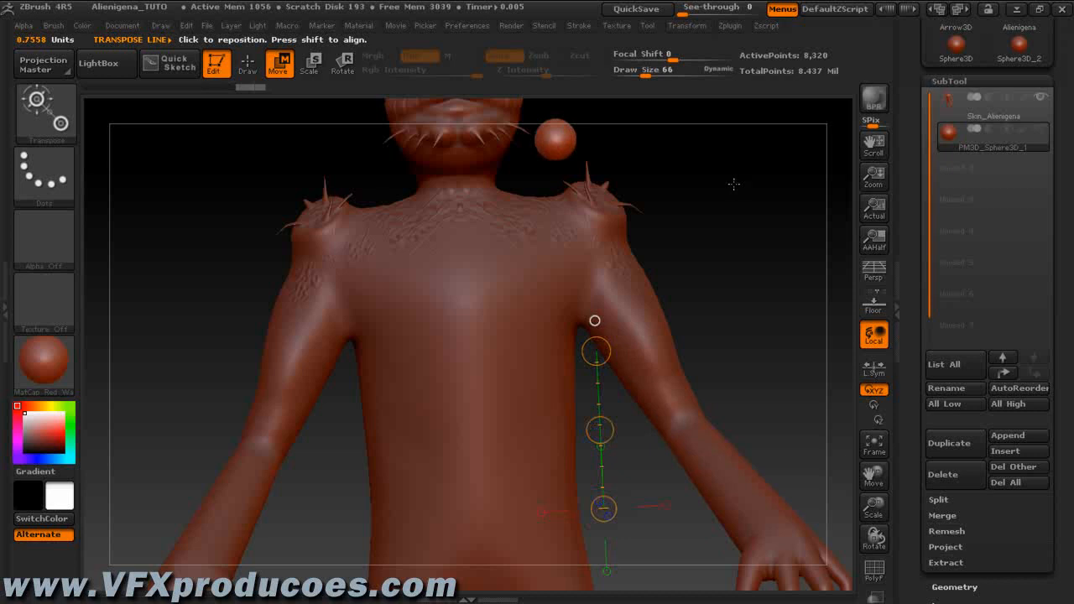
Draw a new transpose line from the sphere and move it sideways and up into the head at eye height
alt+drag(734, 187, 732, 371)
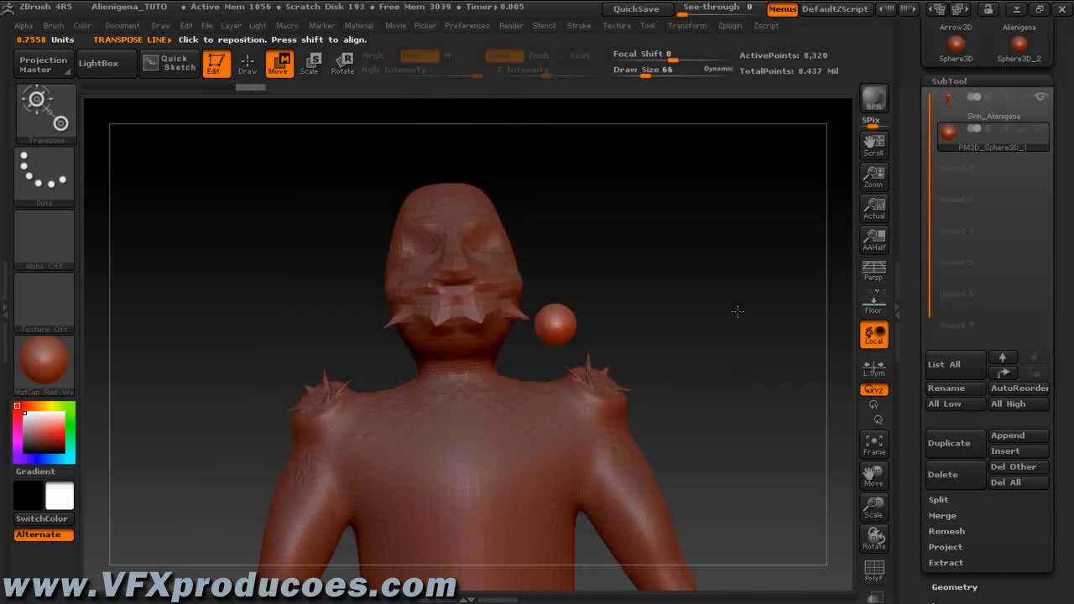
drag(740, 286, 736, 330)
drag(576, 330, 571, 182)
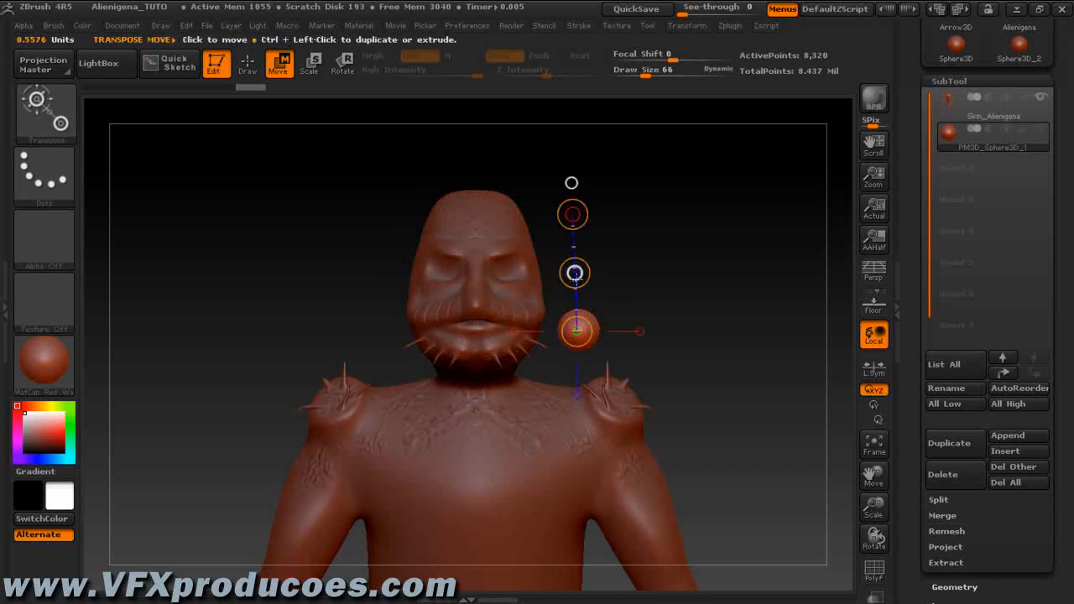
mouse_move(573, 272)
mouse_down()
mouse_move(553, 242)
mouse_move(496, 215)
mouse_up()
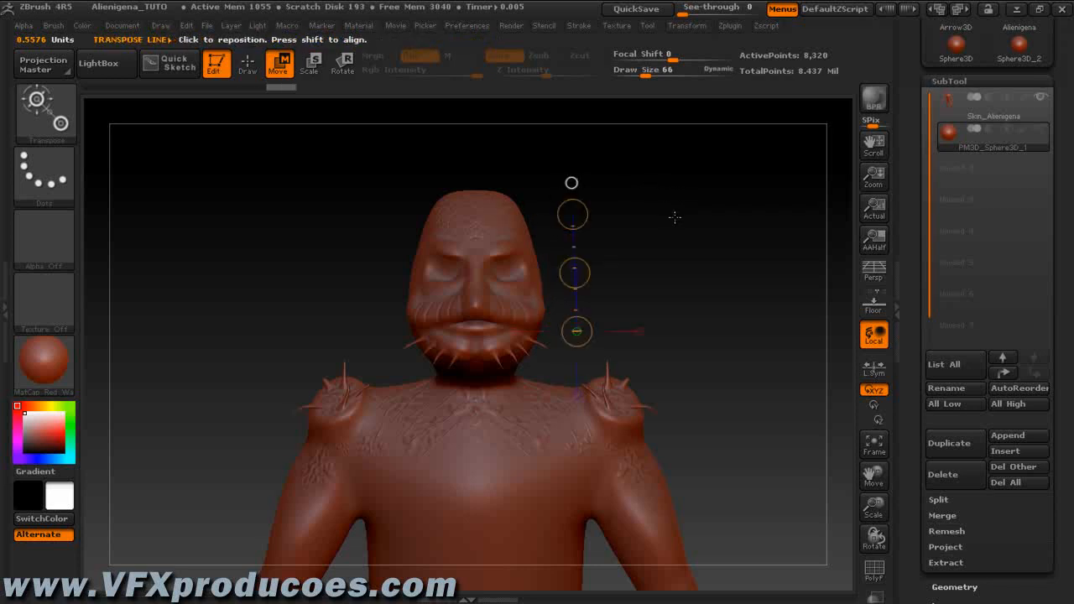
Move the sphere forward through the face and fine-tune its position so it sits in one eye socket
mouse_move(675, 218)
mouse_down()
mouse_move(705, 369)
mouse_move(619, 394)
mouse_move(613, 427)
mouse_up()
drag(508, 292, 516, 448)
drag(512, 368, 515, 472)
drag(660, 426, 630, 332)
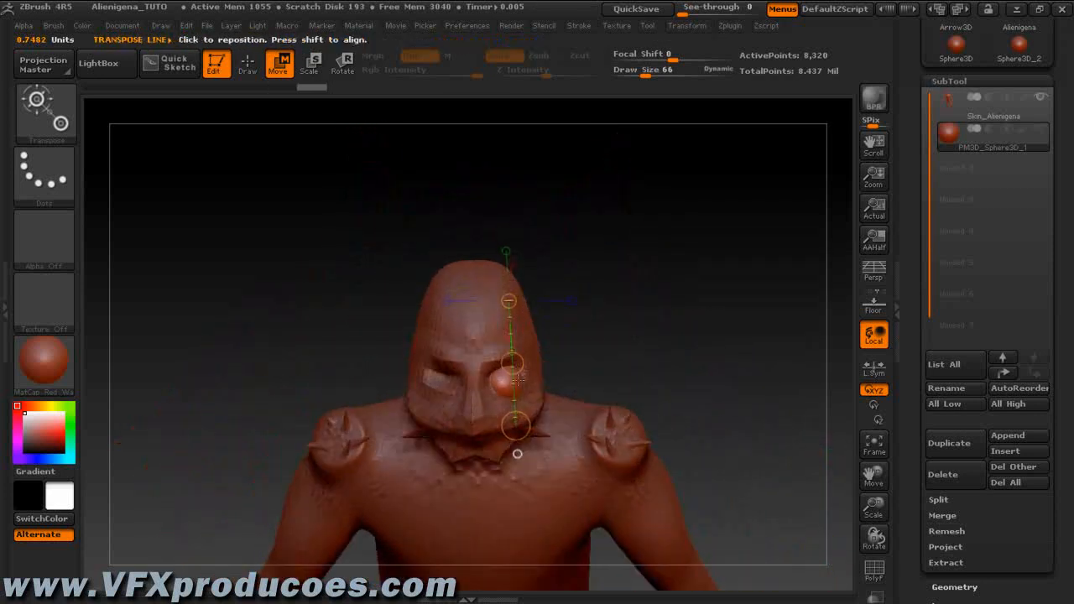
mouse_move(513, 370)
mouse_down()
mouse_move(513, 354)
mouse_move(516, 384)
mouse_move(512, 369)
mouse_up()
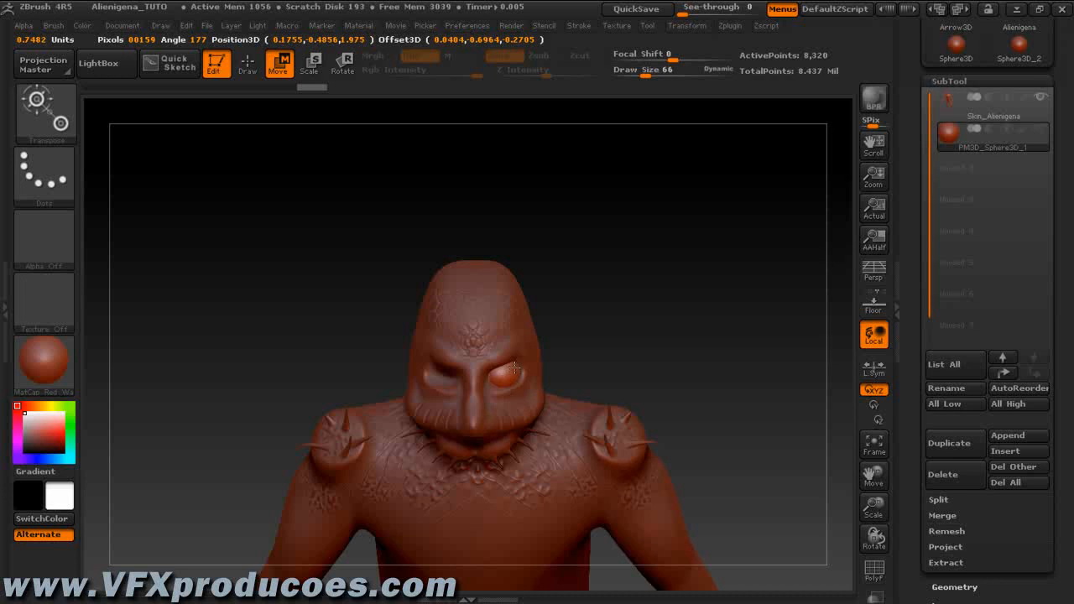
drag(514, 367, 514, 366)
mouse_move(625, 289)
mouse_down()
mouse_move(626, 260)
mouse_move(626, 275)
mouse_up()
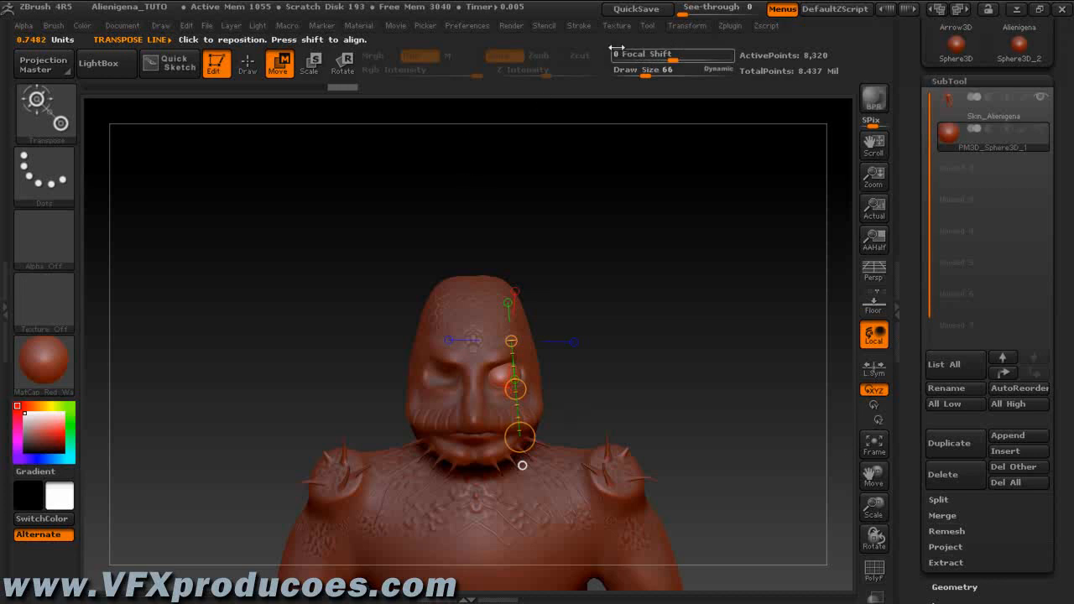
Mirror the eye sphere across the X axis with SubTool Master, appending the copy as a new subtool
click(721, 30)
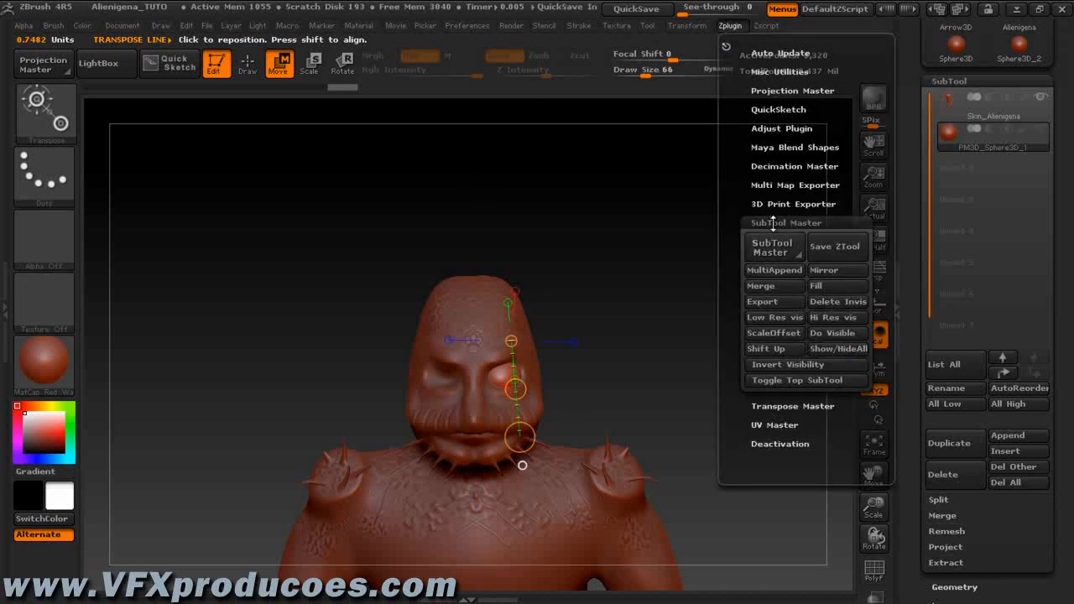
click(800, 221)
click(800, 221)
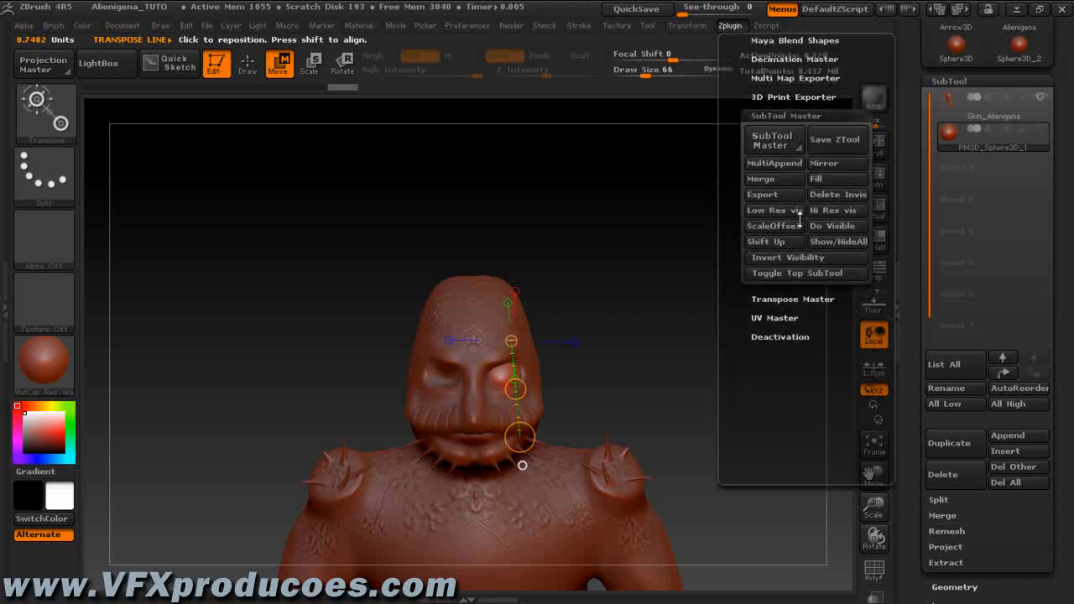
click(826, 162)
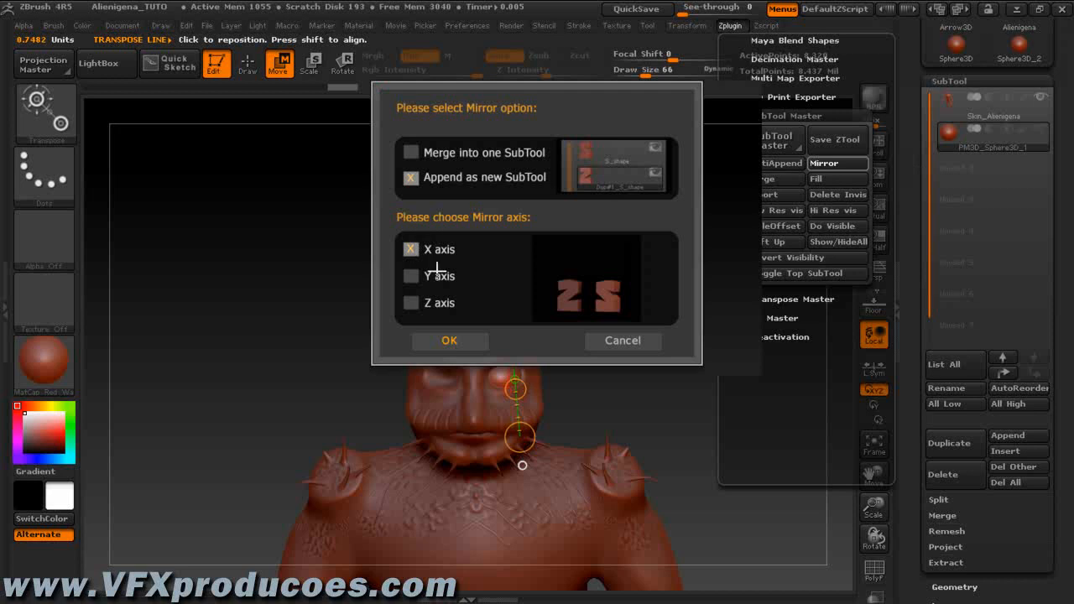
click(449, 339)
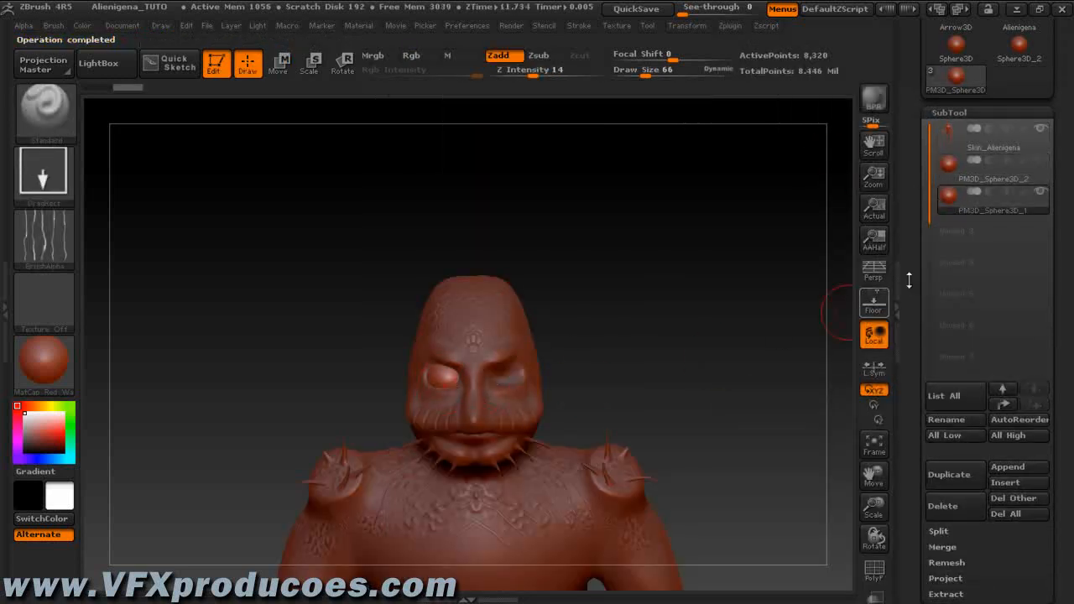
Merge the PM3D_Sphere3D_2 eye down with the other eye sphere into one subtool and save the project
click(955, 170)
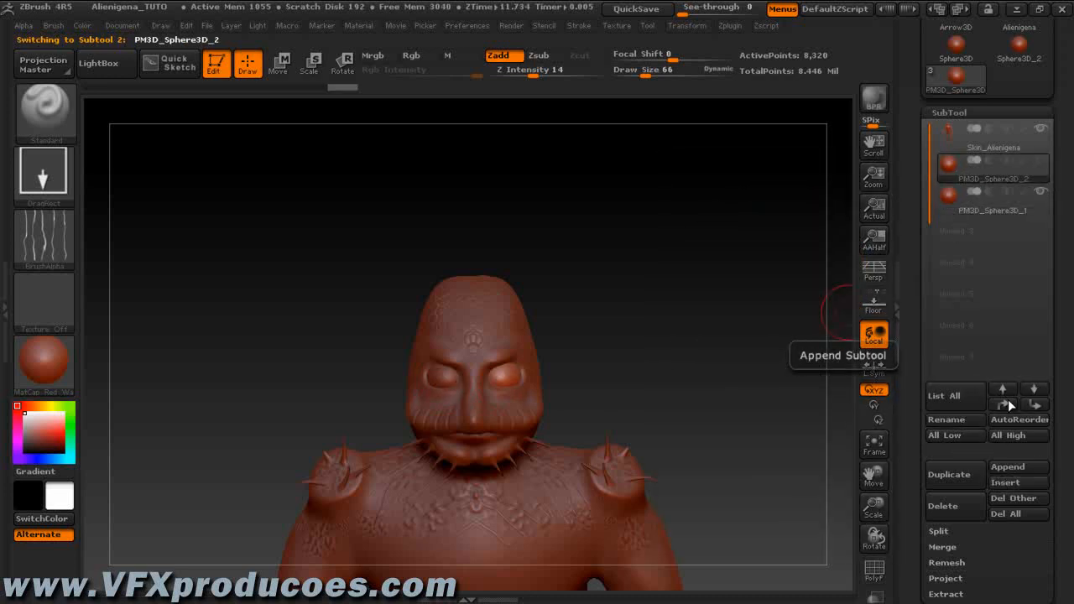
click(945, 545)
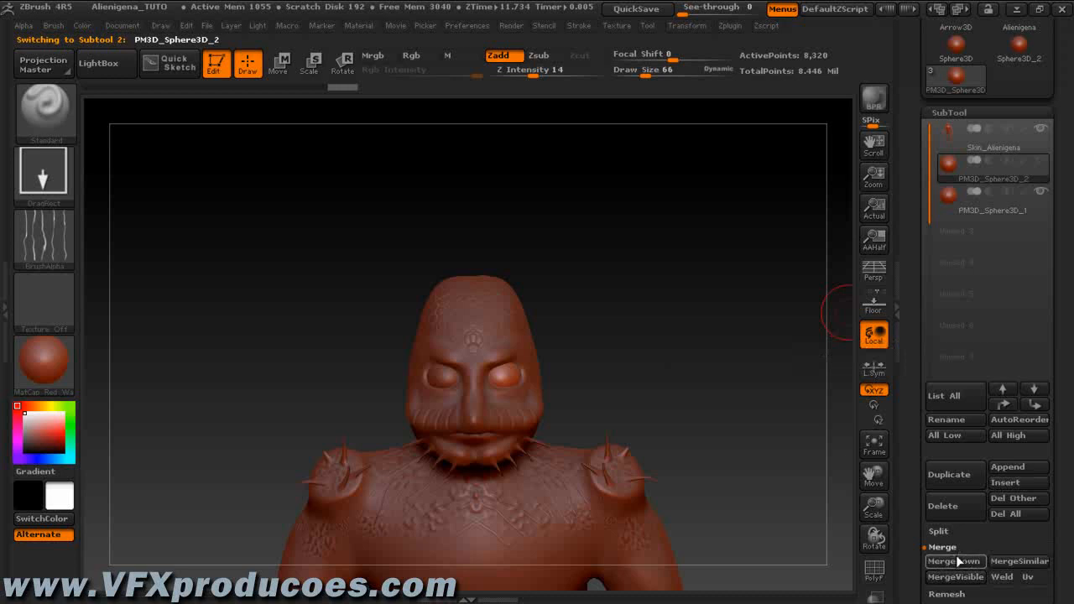
click(957, 561)
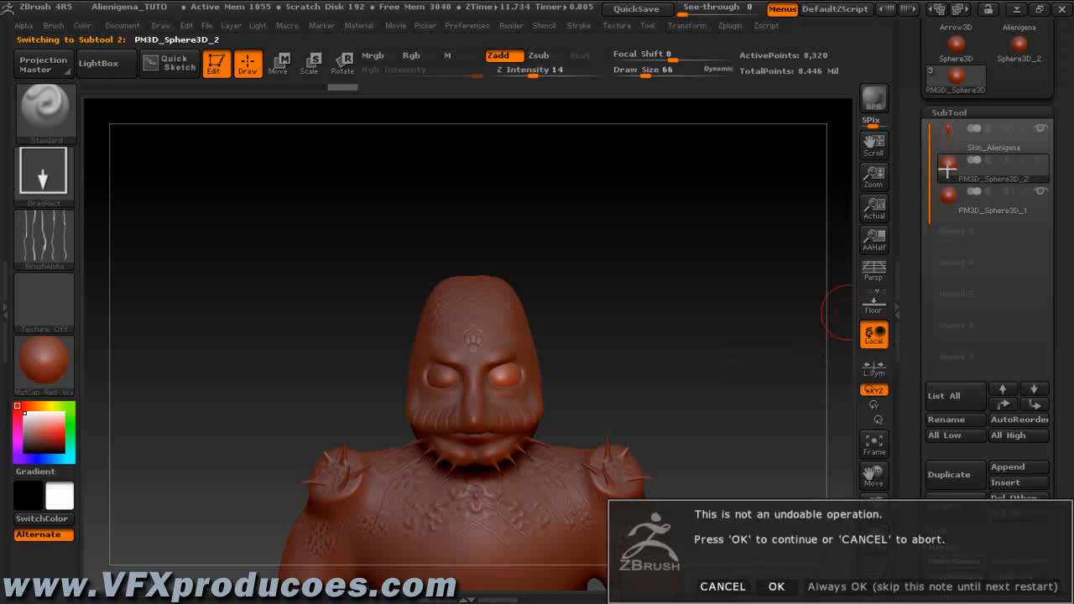
click(776, 585)
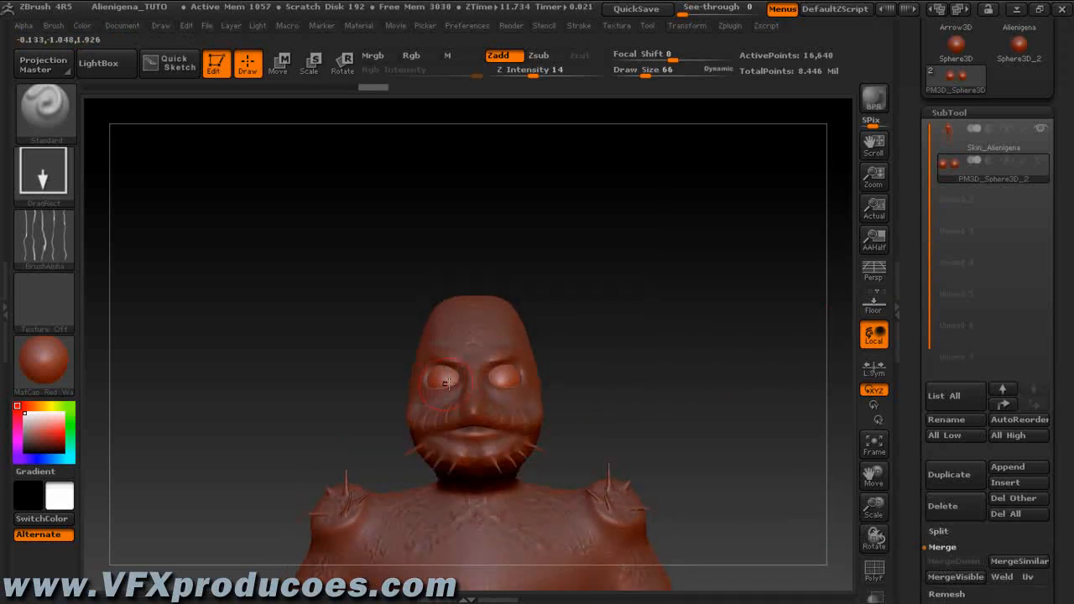
drag(645, 415, 658, 250)
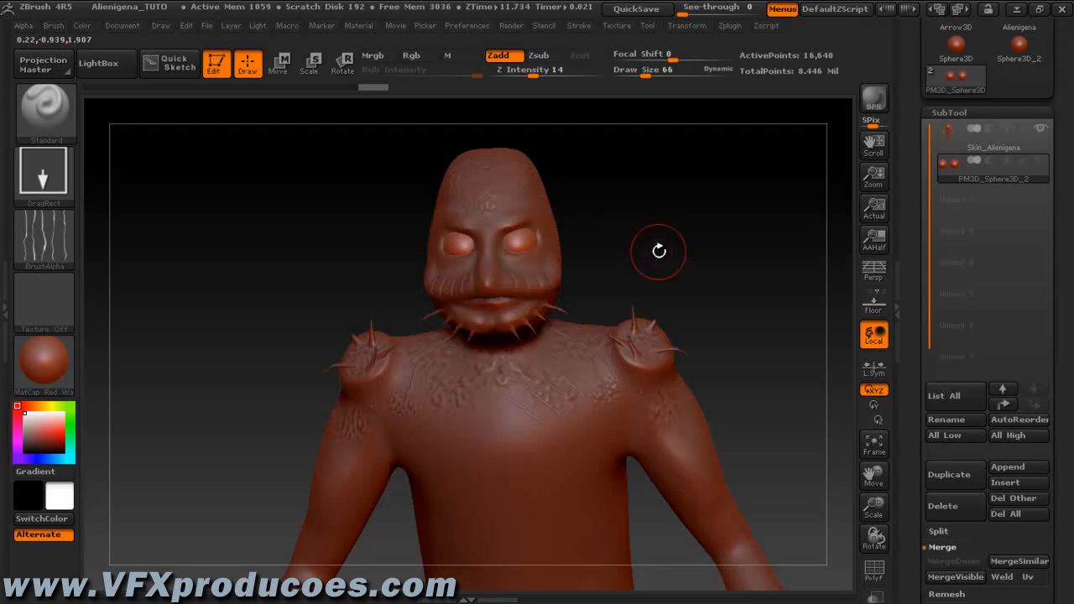
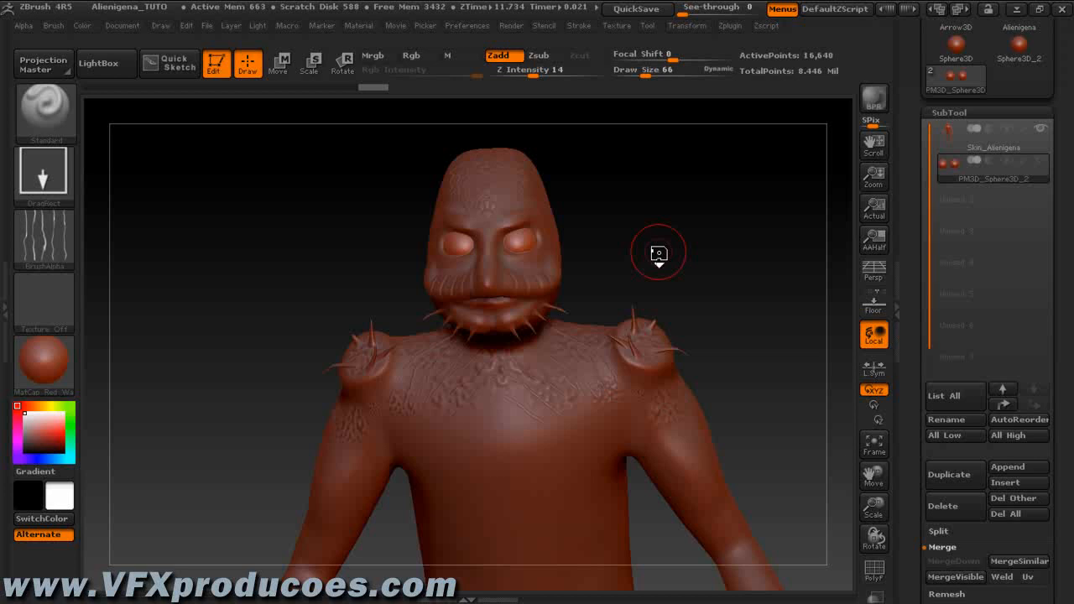
key(ctrl+s)
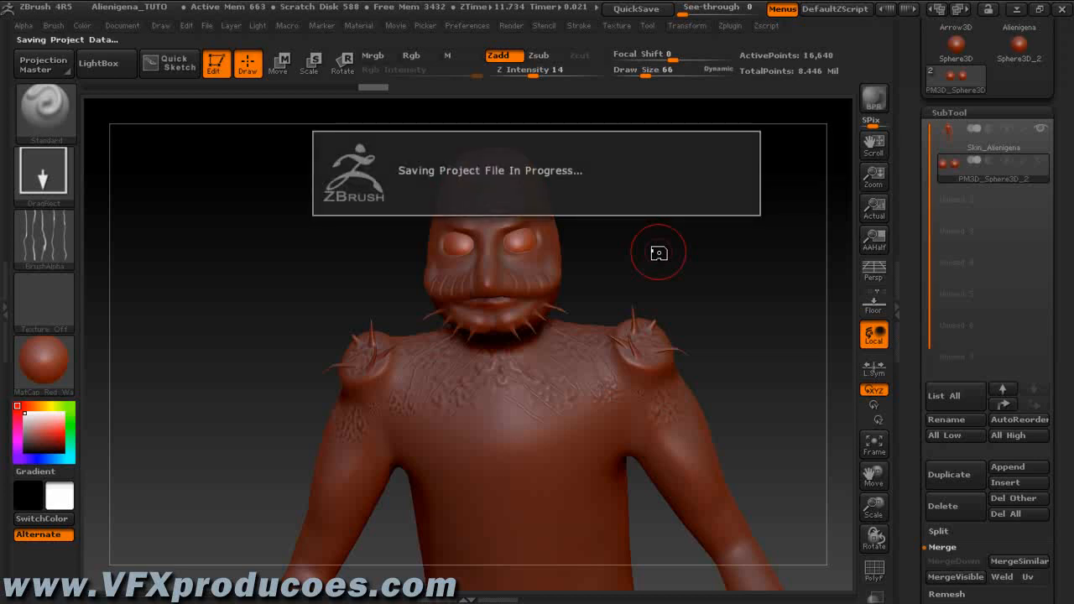